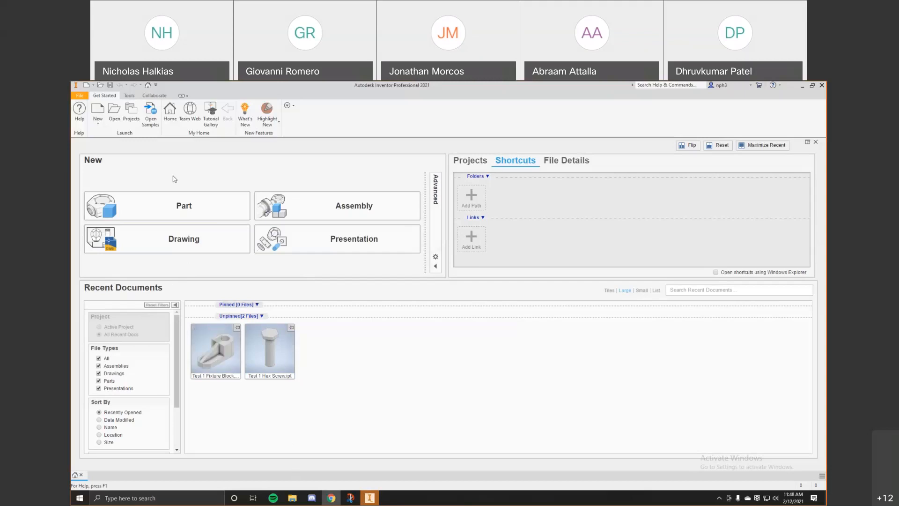
Step: Create a new part and consult the fixture block reference drawing in the browser
click(176, 214)
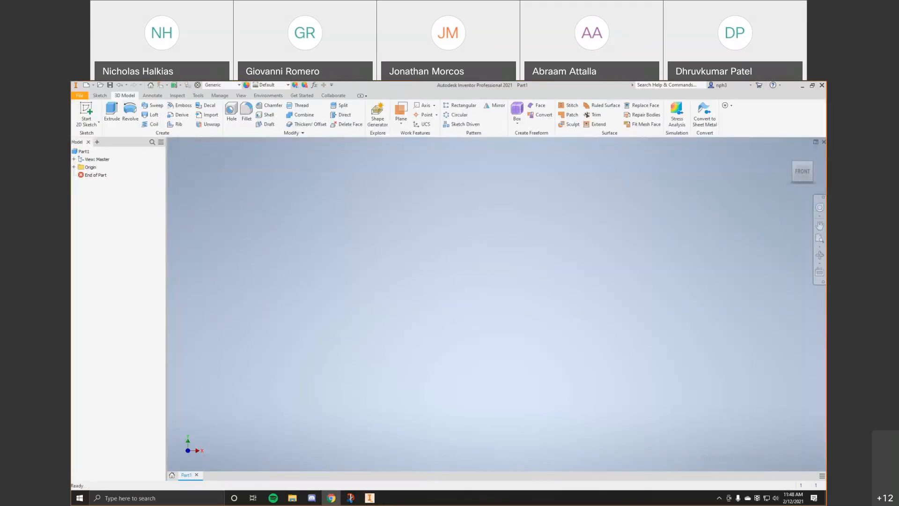
drag(489, 404, 571, 406)
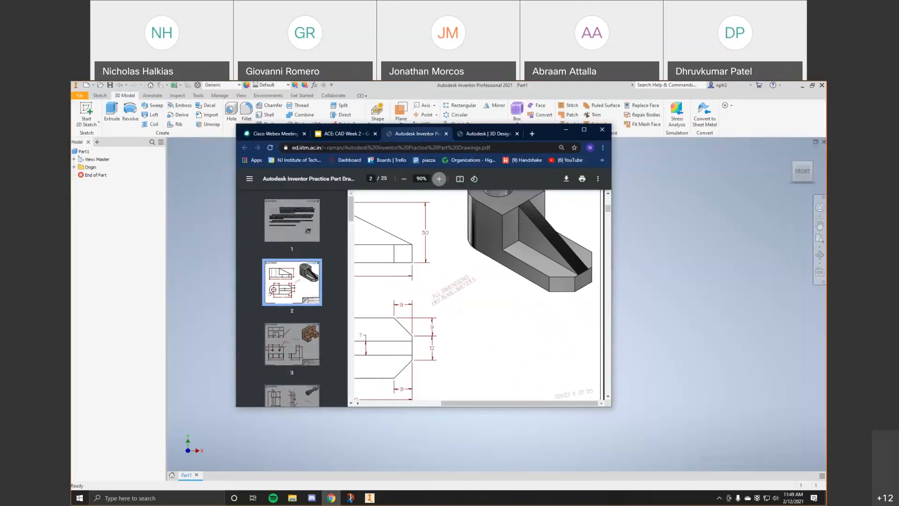
click(642, 289)
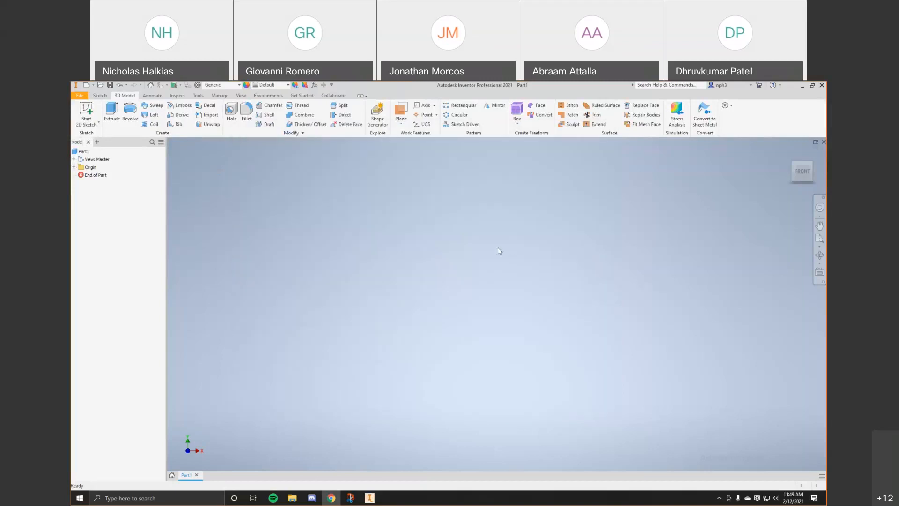
Step: Review the application options for notebook, saving, files, colors, display, part and sketch without changing any setting
click(199, 96)
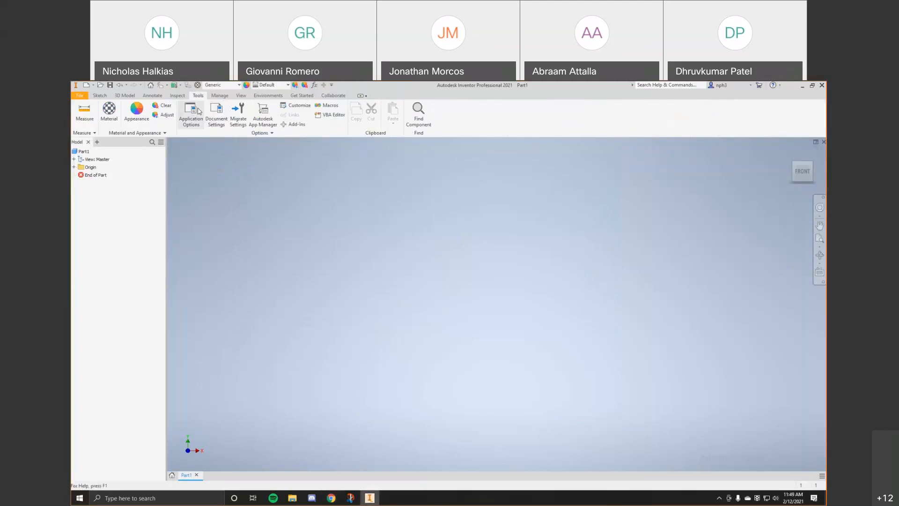
click(191, 108)
mouse_move(431, 133)
mouse_down()
mouse_move(426, 146)
mouse_move(435, 143)
mouse_up()
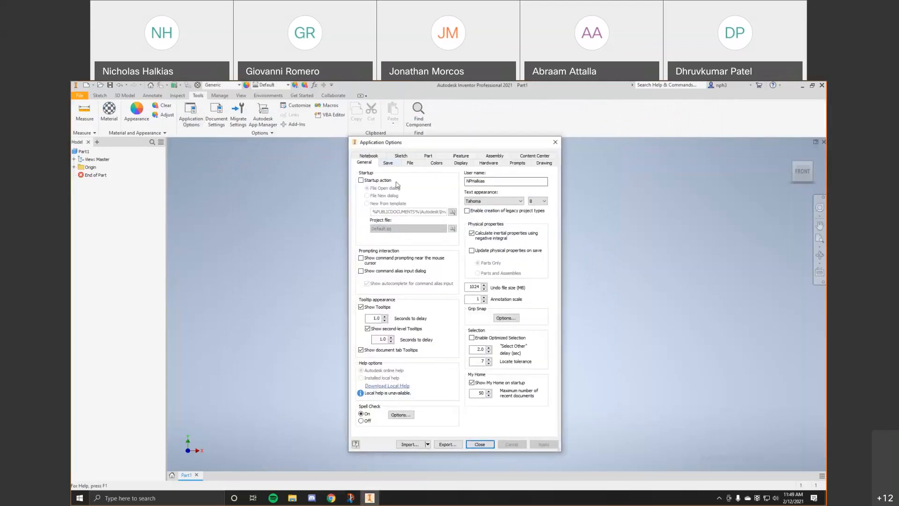
click(369, 156)
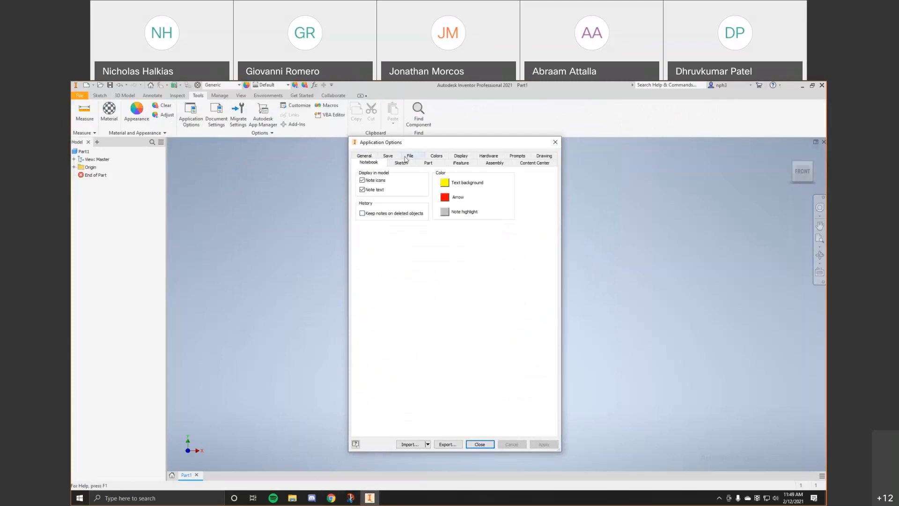
click(386, 158)
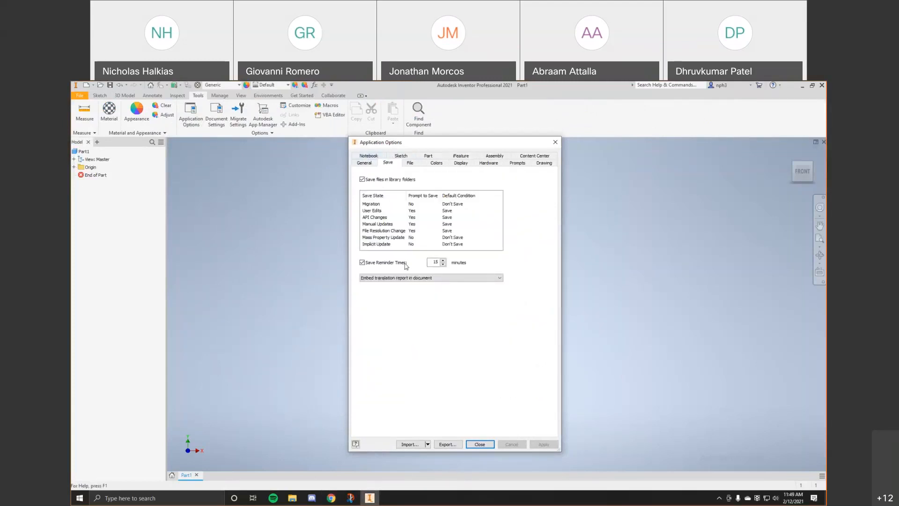
click(414, 164)
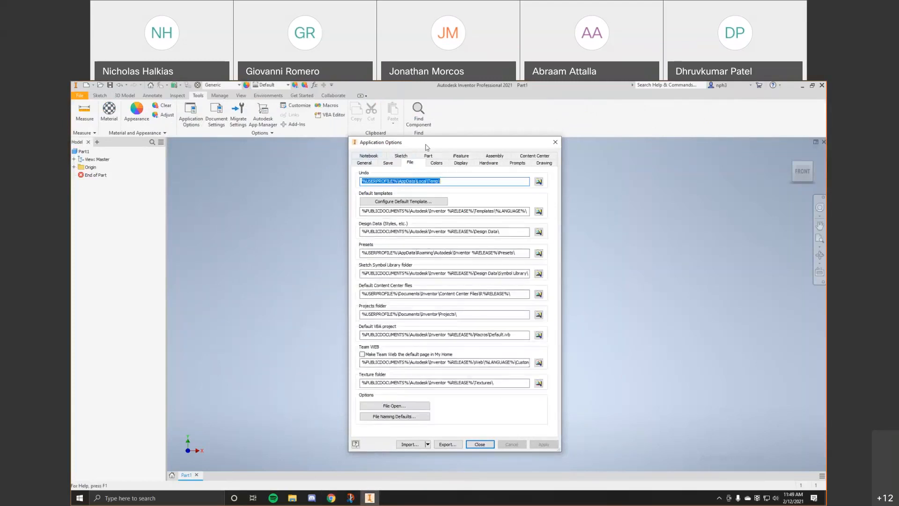
click(438, 164)
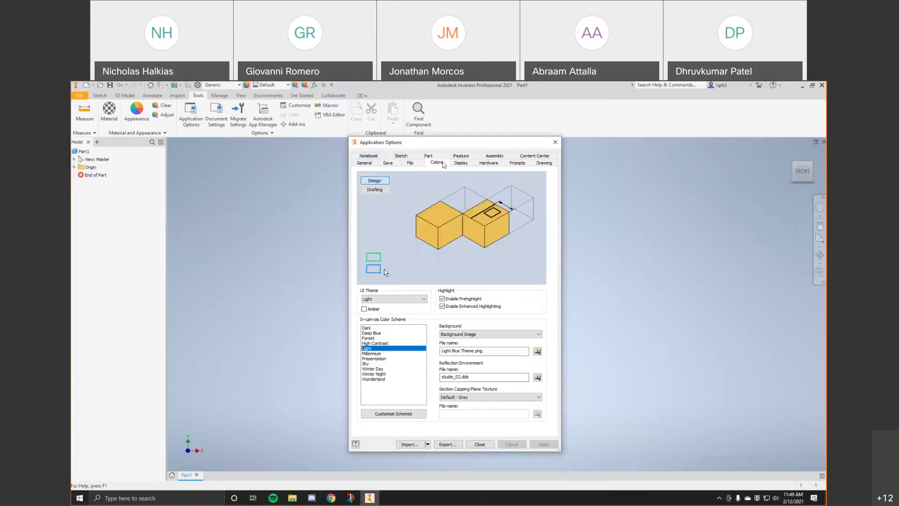
click(460, 163)
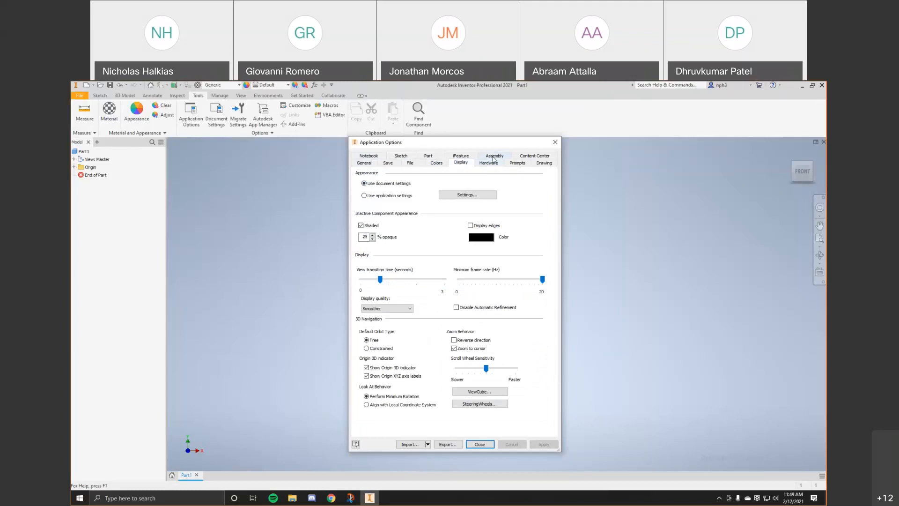
click(430, 156)
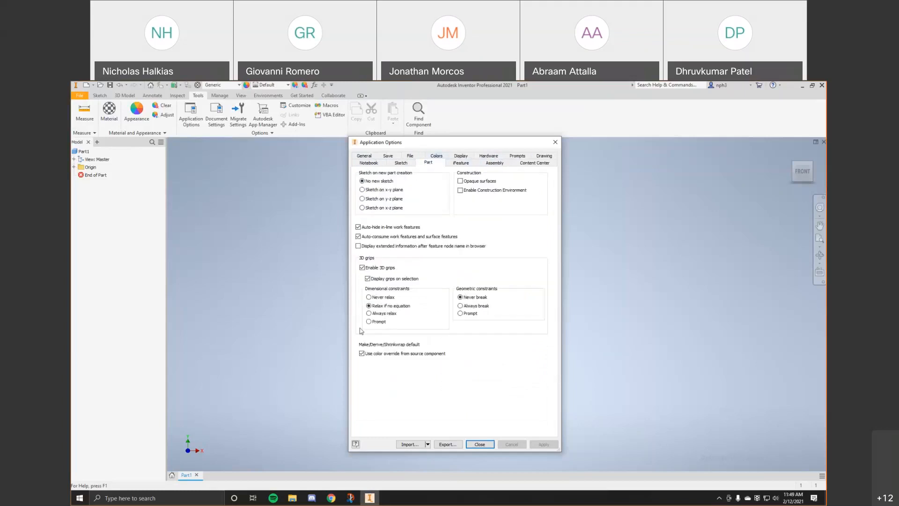
click(406, 163)
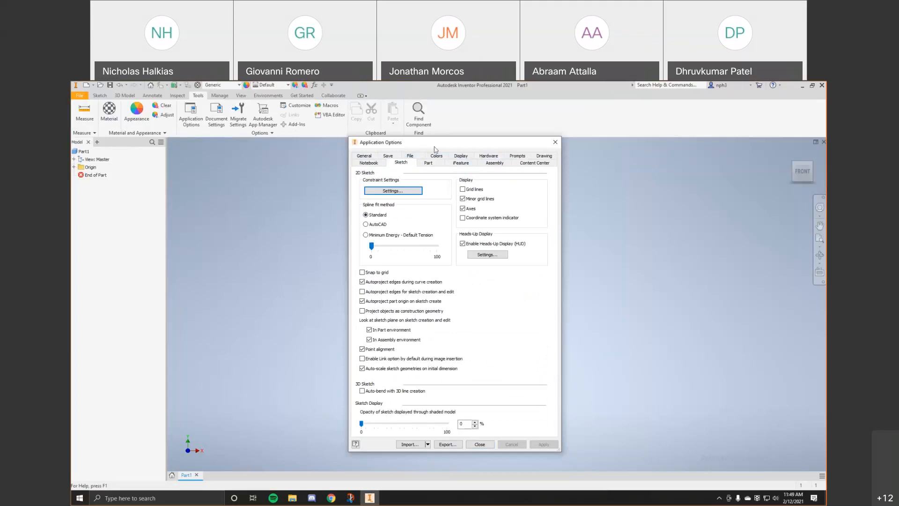
drag(379, 143, 348, 151)
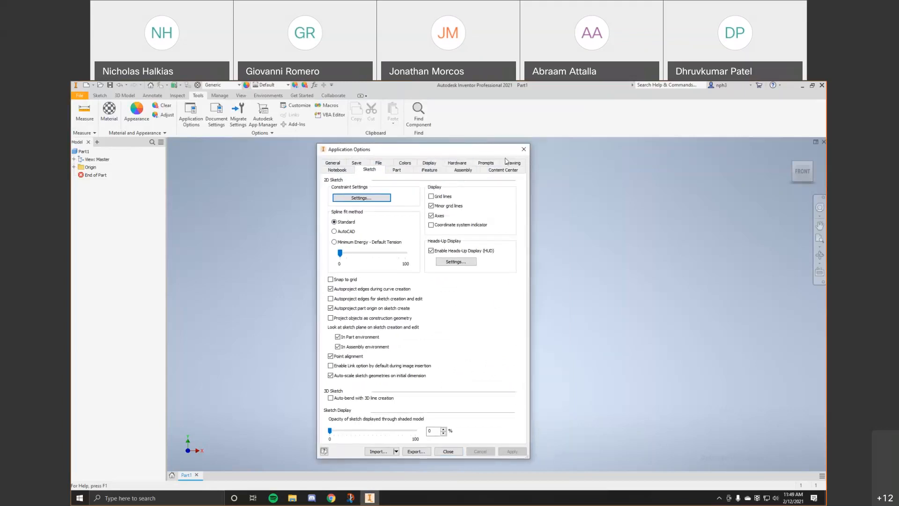
click(524, 149)
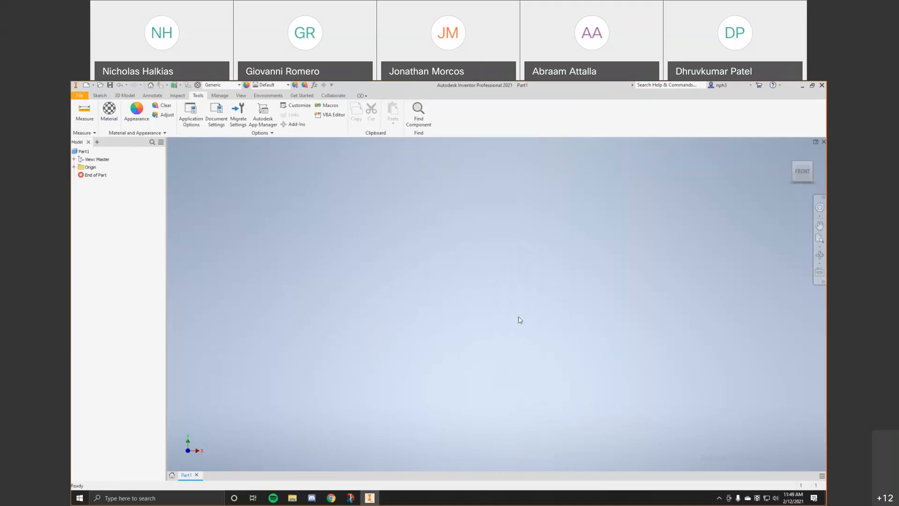
Step: Set the length unit to millimeter in the part's document settings
click(216, 115)
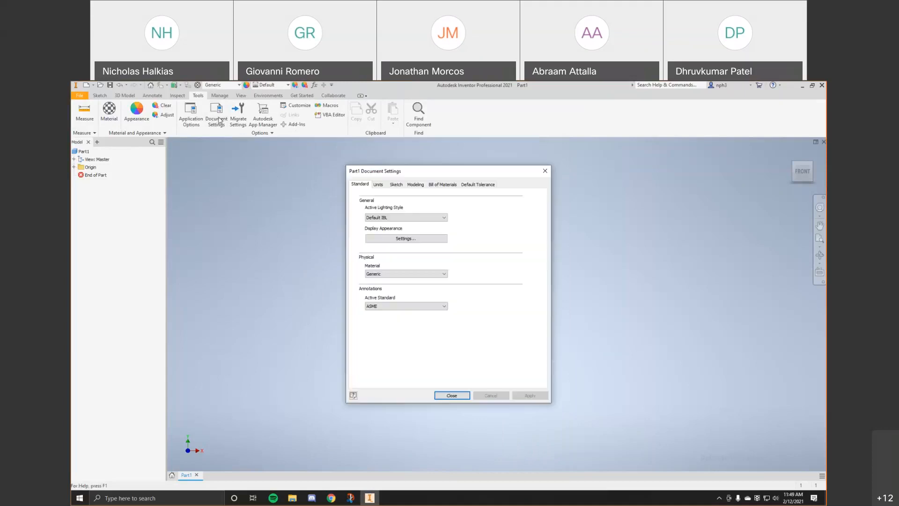
click(379, 184)
click(396, 184)
click(379, 184)
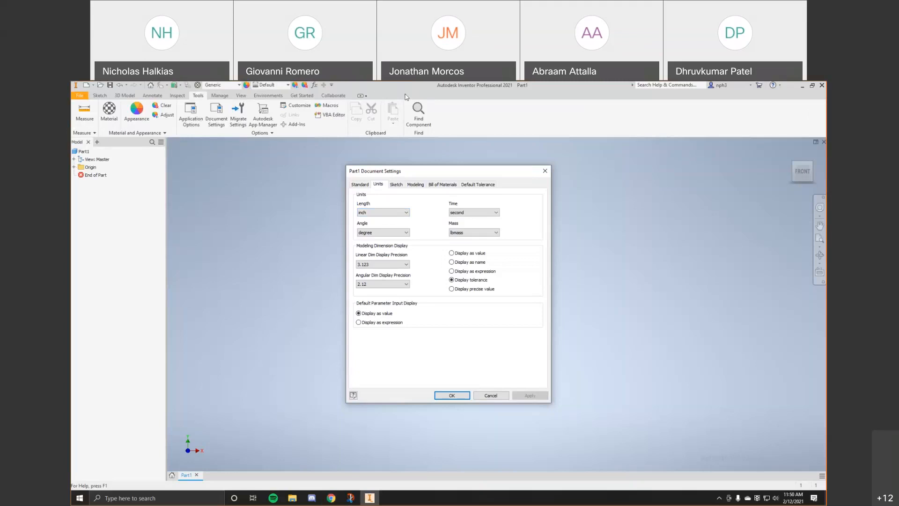
click(675, 207)
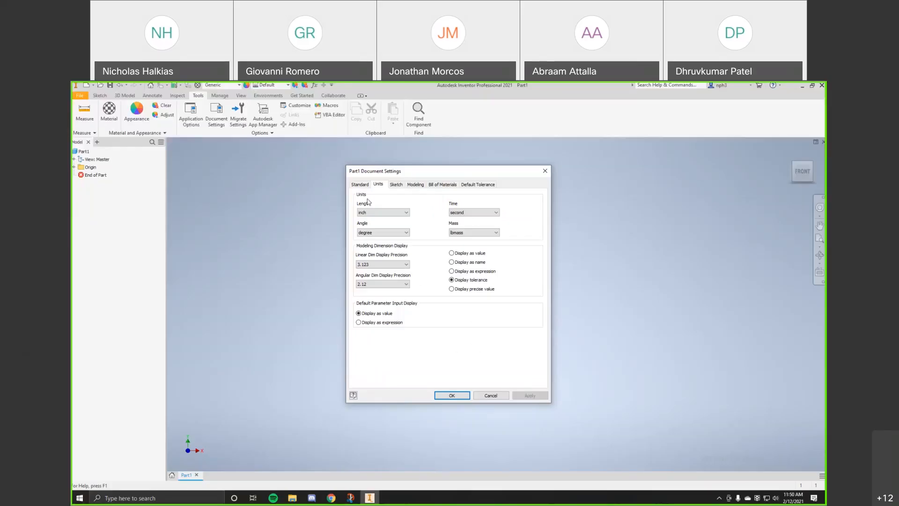
drag(349, 171, 316, 188)
click(340, 229)
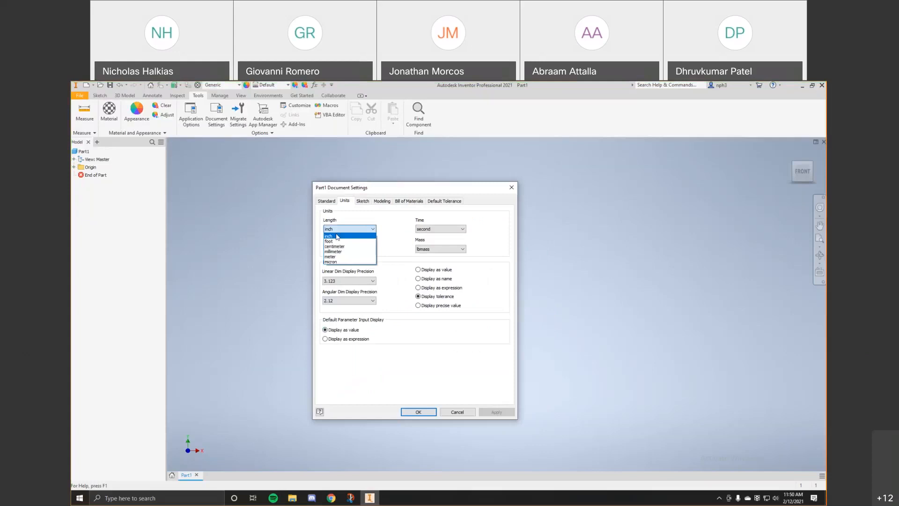
click(349, 252)
Step: Review the angle, time and mass unit choices, keeping degree, second and lbmass, and apply the document settings
click(342, 248)
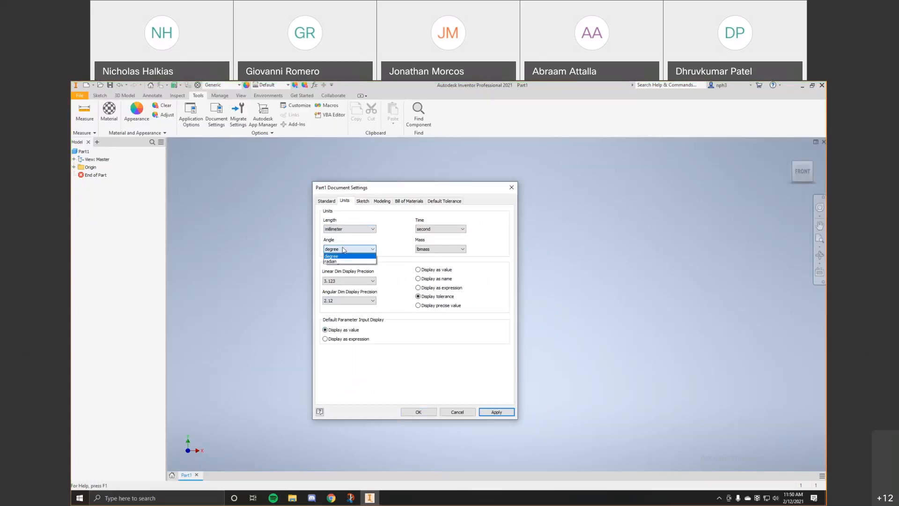
click(343, 249)
click(435, 229)
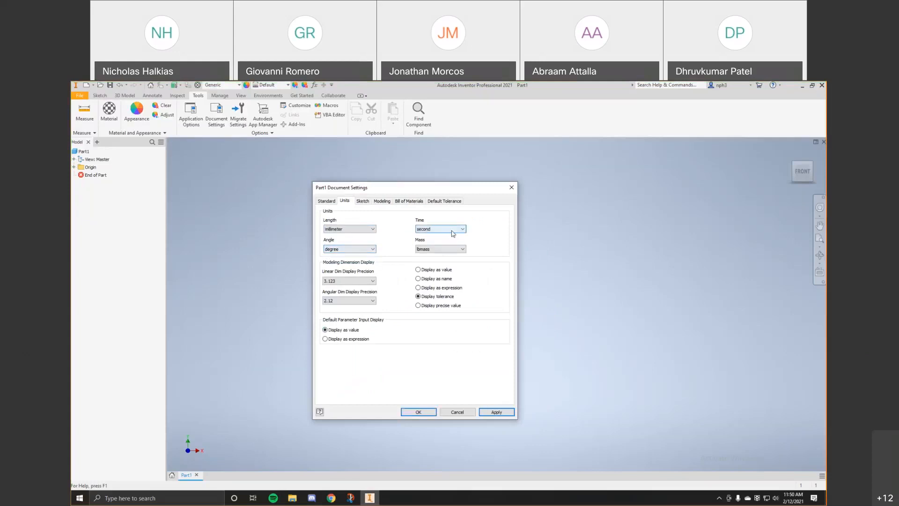
click(436, 230)
click(433, 249)
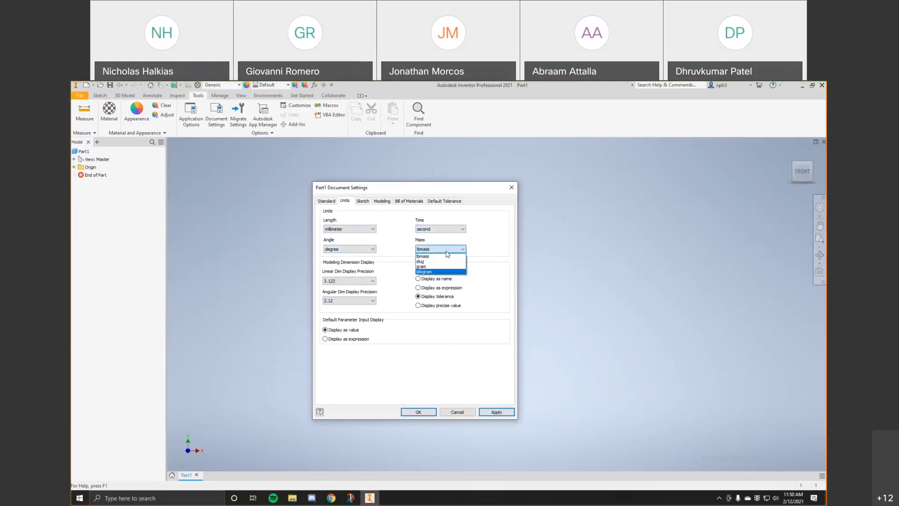
click(446, 250)
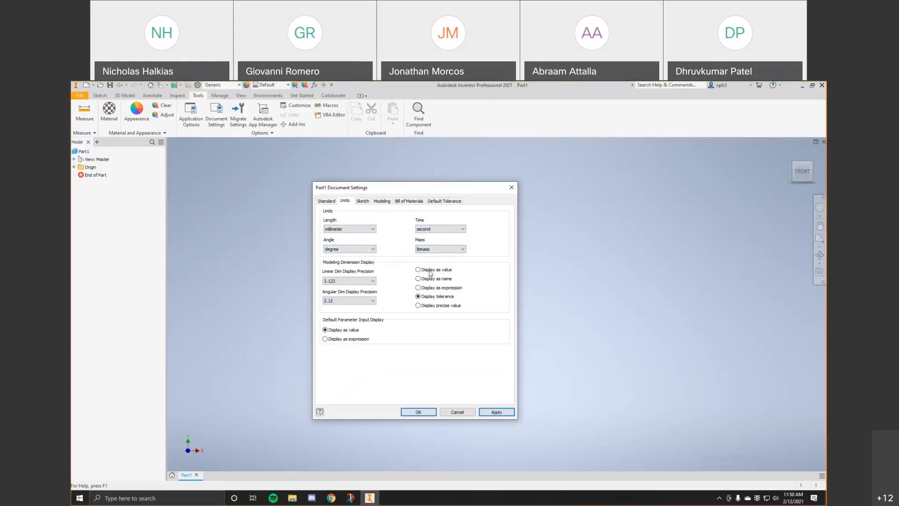
click(498, 412)
click(418, 412)
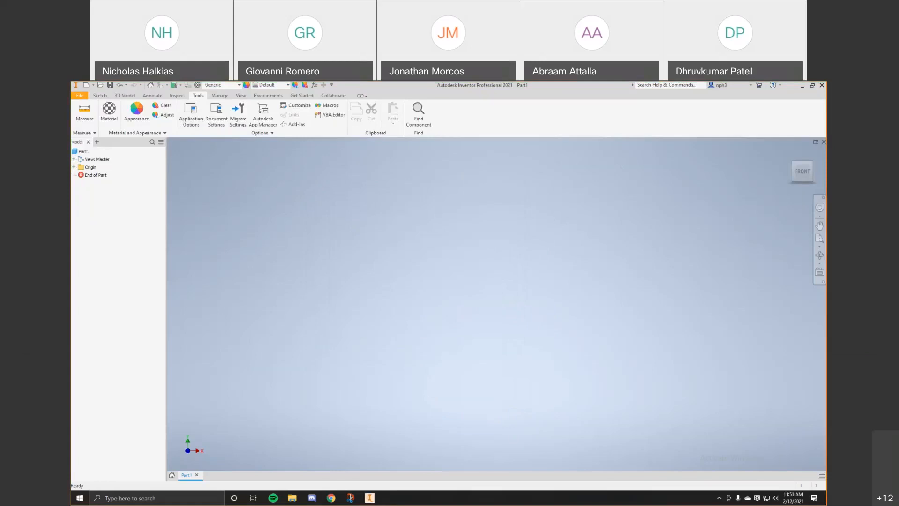
Step: Switch to the browser and examine the side and top view dimensions of the fixture block drawing
key(alt+Tab)
drag(510, 426, 413, 425)
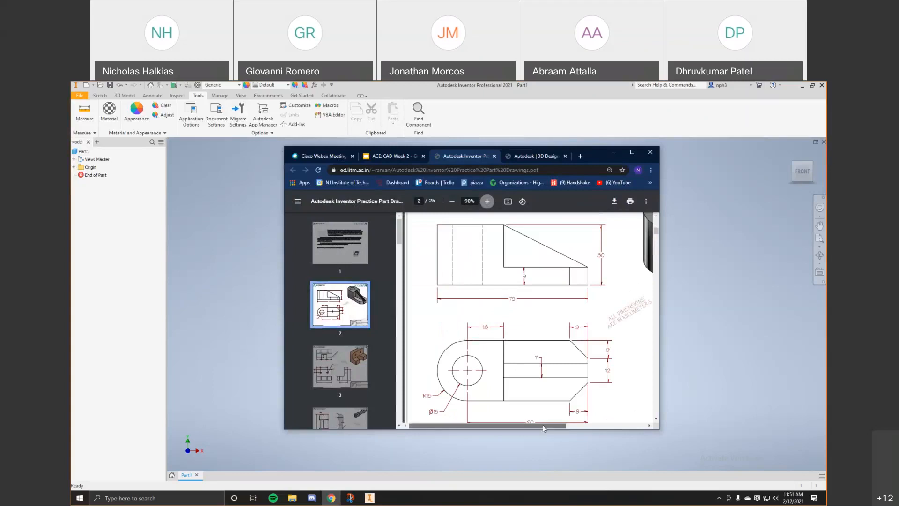
drag(544, 427, 569, 427)
mouse_move(508, 427)
mouse_down()
mouse_move(570, 425)
mouse_move(529, 427)
mouse_up()
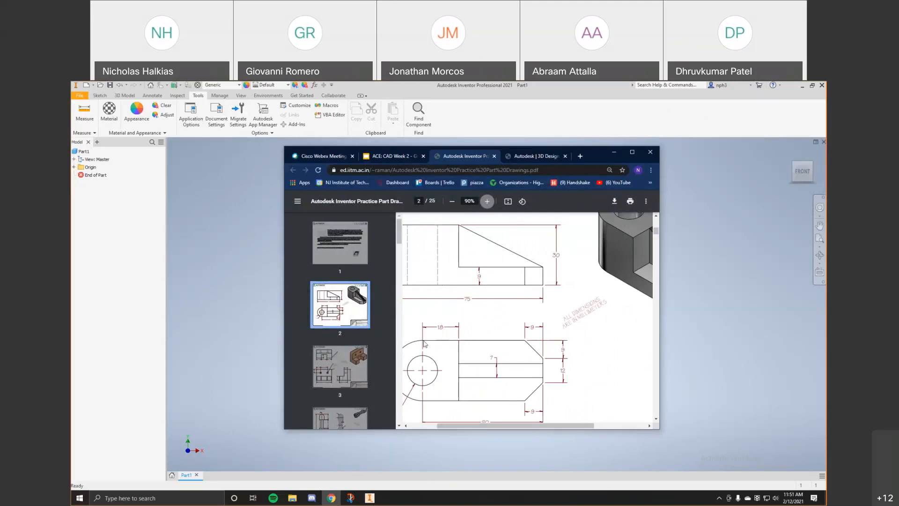
drag(517, 427, 490, 428)
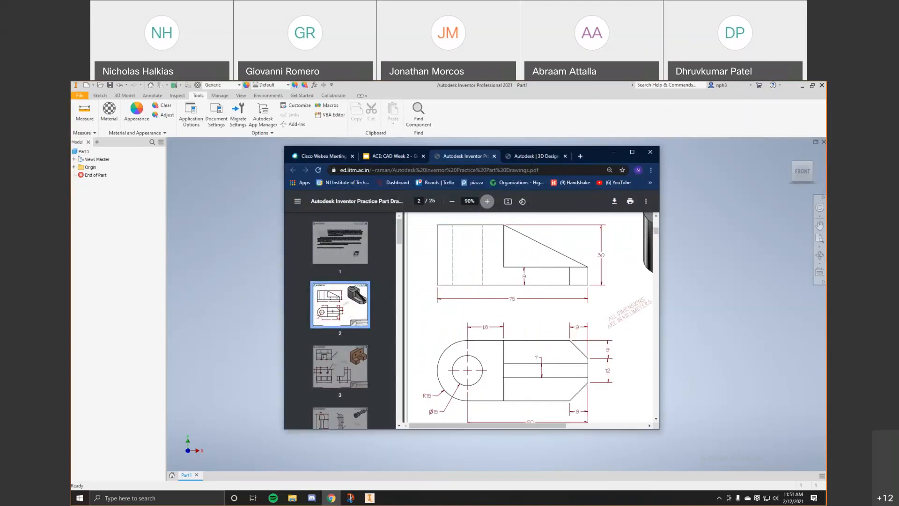
click(229, 181)
Step: Start a 2D sketch on the horizontal XZ origin plane, consulting the reference drawing to choose the plane
click(104, 97)
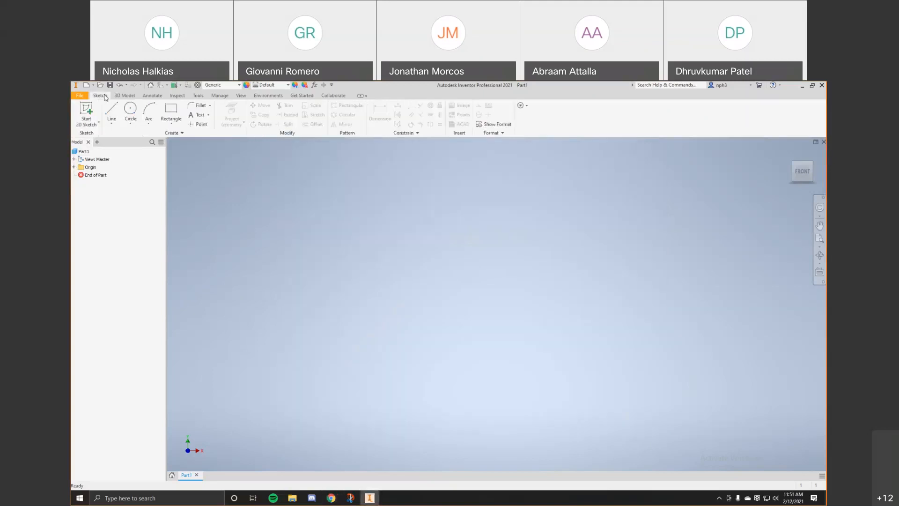
click(87, 110)
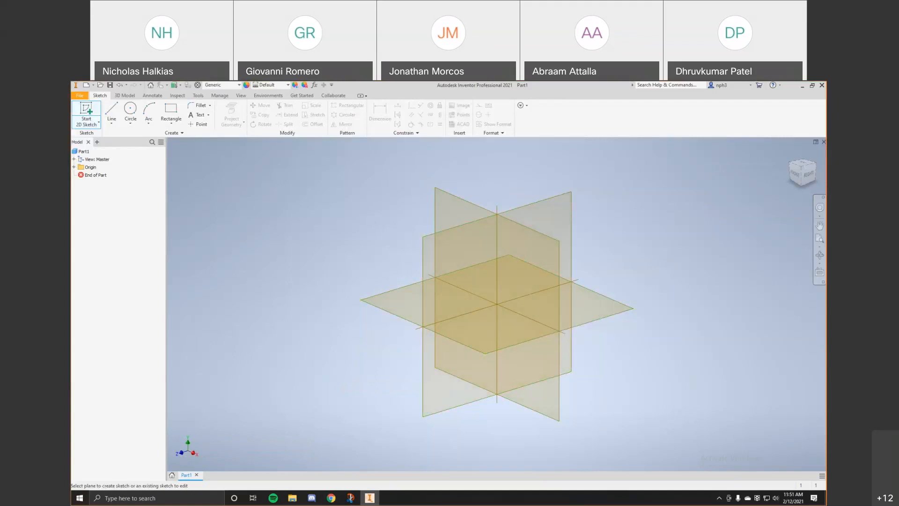
key(alt+Tab)
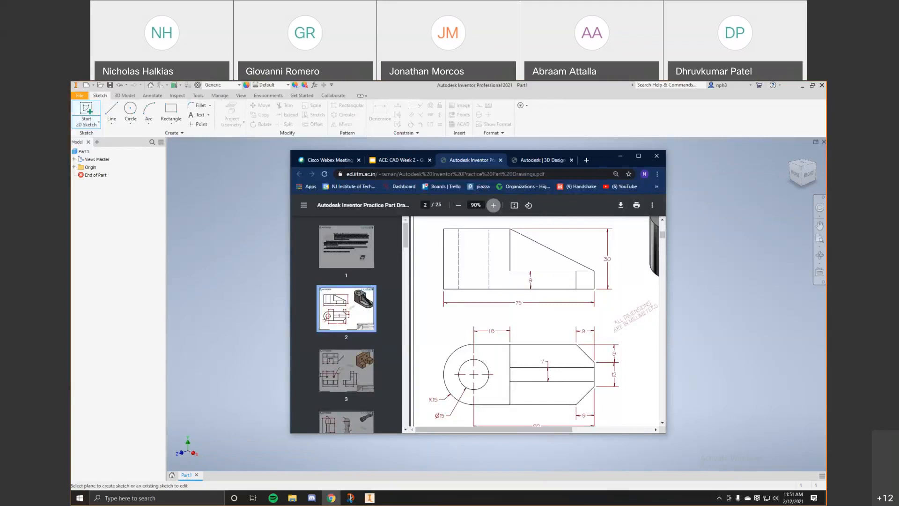
key(alt+Tab)
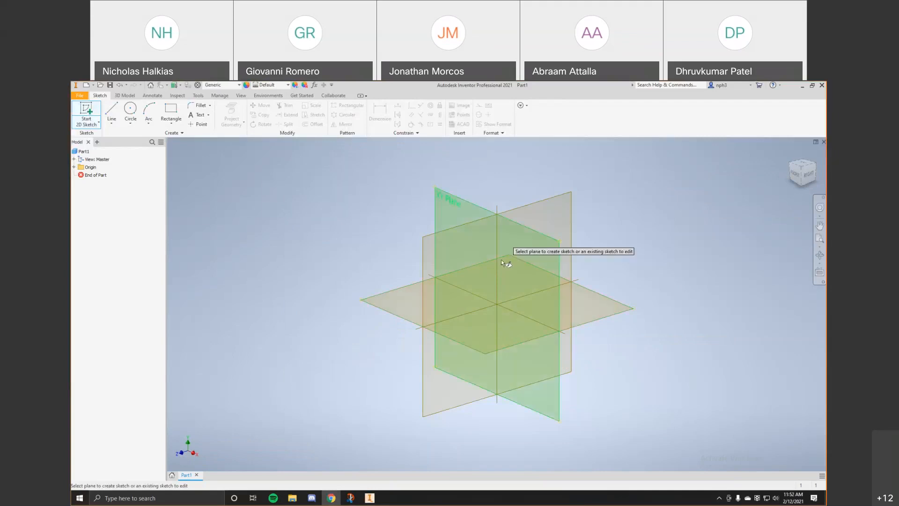
click(483, 344)
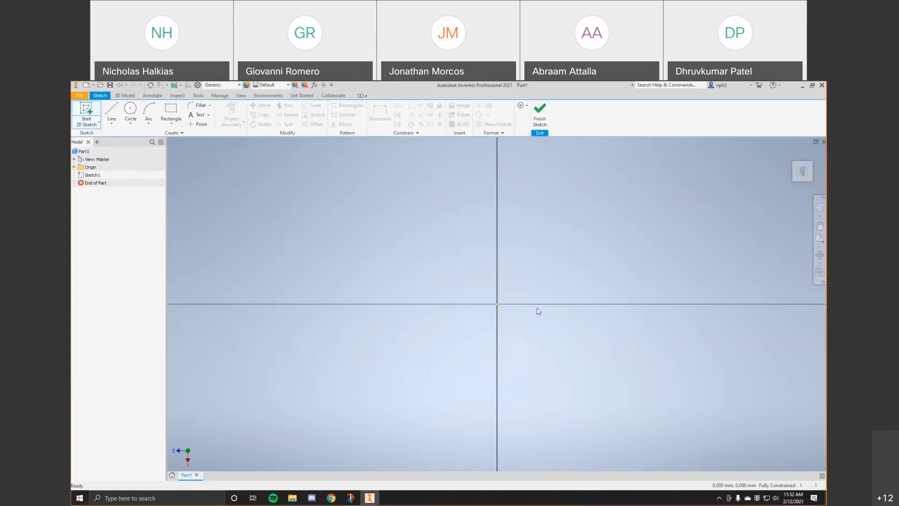
Step: Reorient the sketch to an upright top view with the X axis pointing right
click(788, 171)
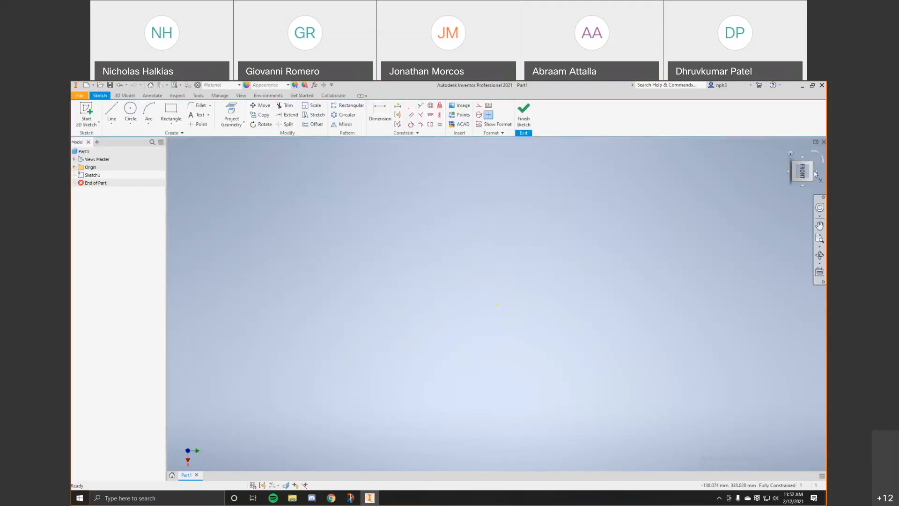
click(814, 173)
click(815, 151)
click(820, 156)
click(817, 153)
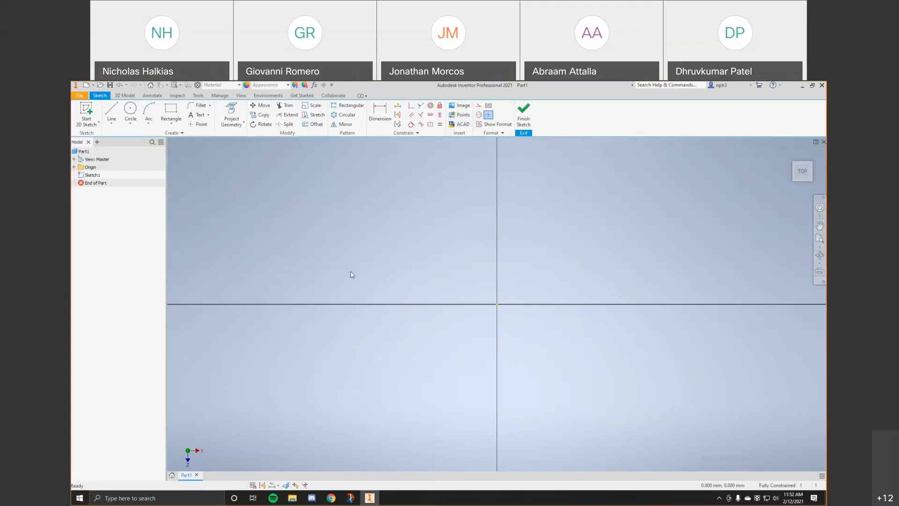
Step: Check the block's top view and 3D picture in the browser's reference drawing, and return to the Inventor sketch
key(alt+Tab)
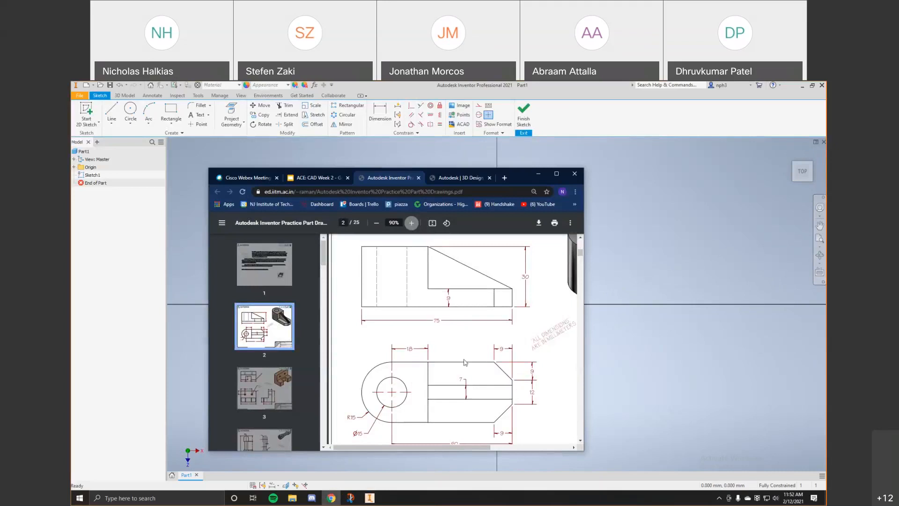
scroll(519, 390, right, 5)
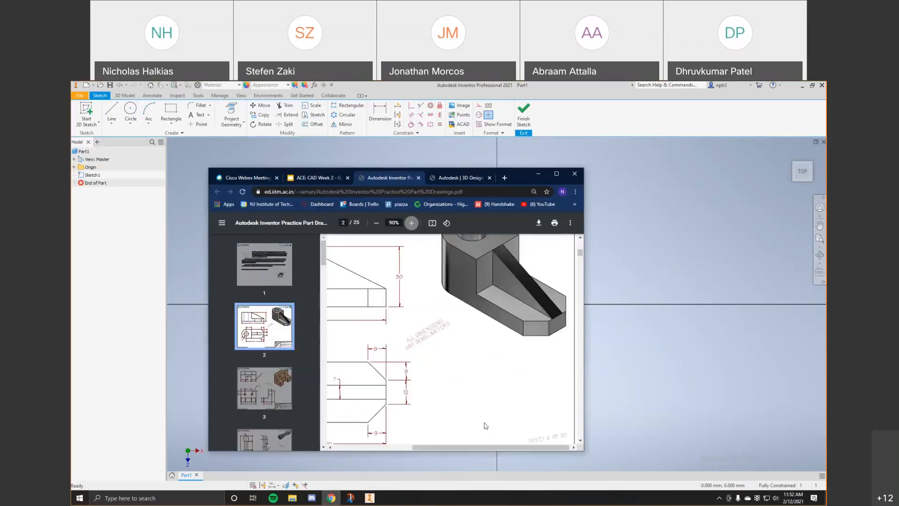
scroll(476, 447, left, 5)
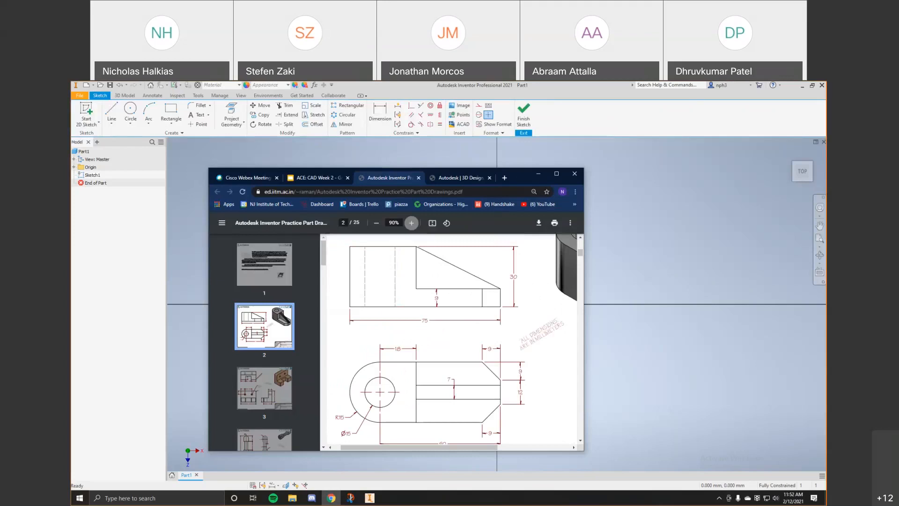
click(135, 249)
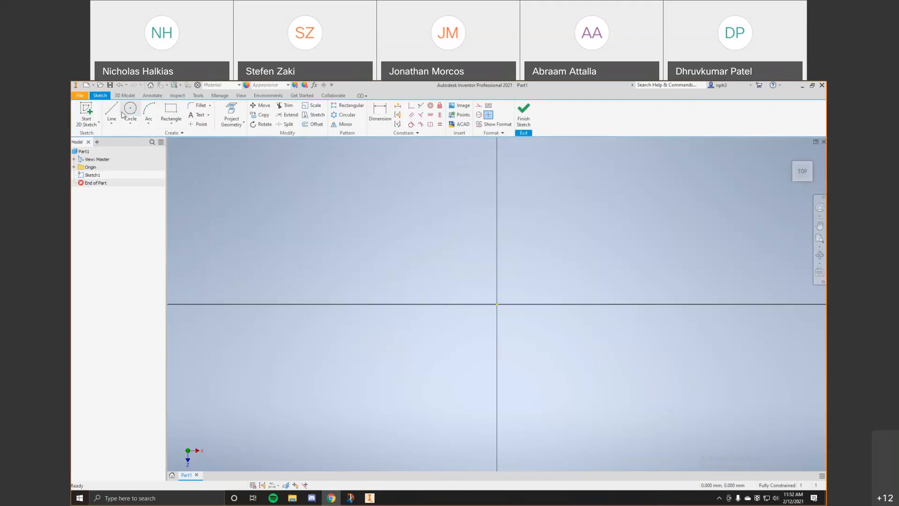
click(173, 115)
click(171, 124)
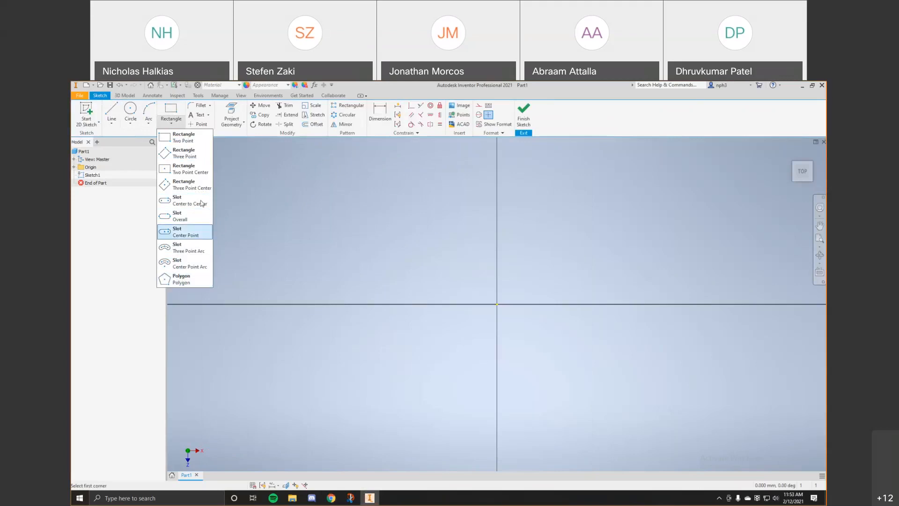
click(191, 141)
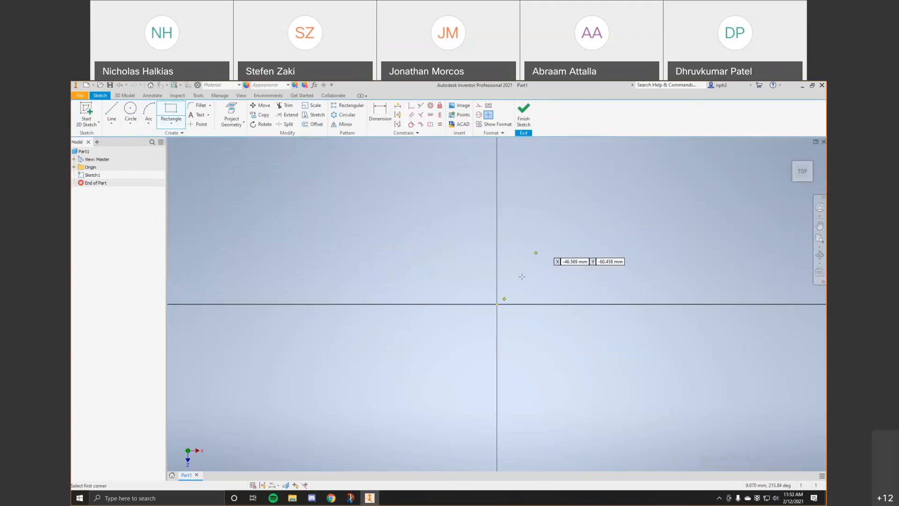
click(503, 299)
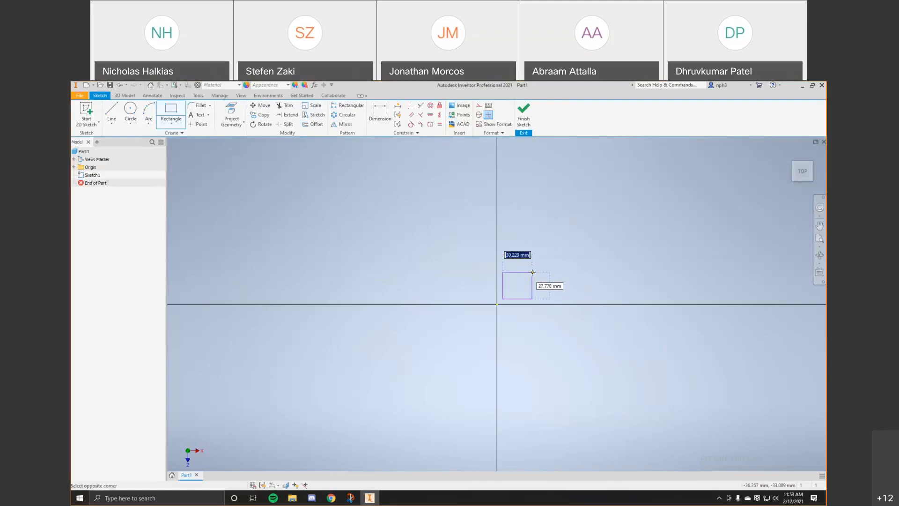
key(Escape)
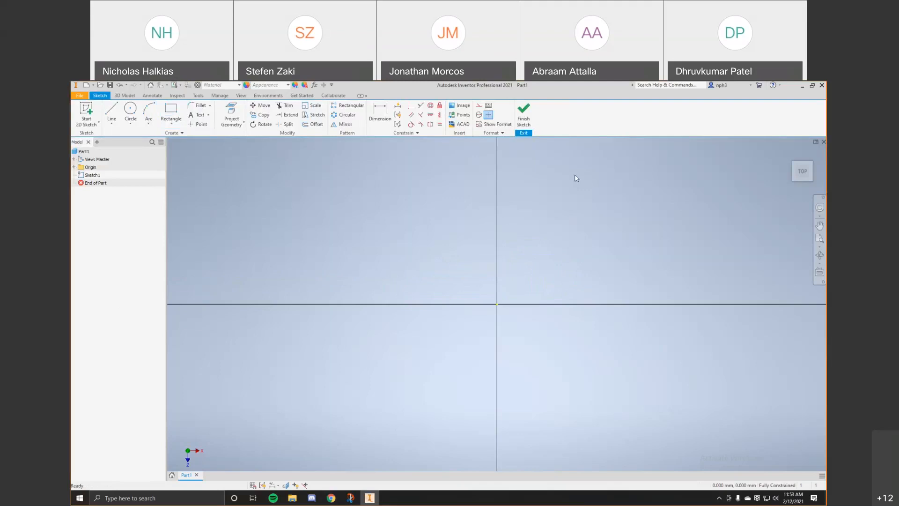
Step: Draw a two-point rectangle 30 mm wide and 60 mm high just above and right of the origin, consulting the reference drawing
key(alt+Tab)
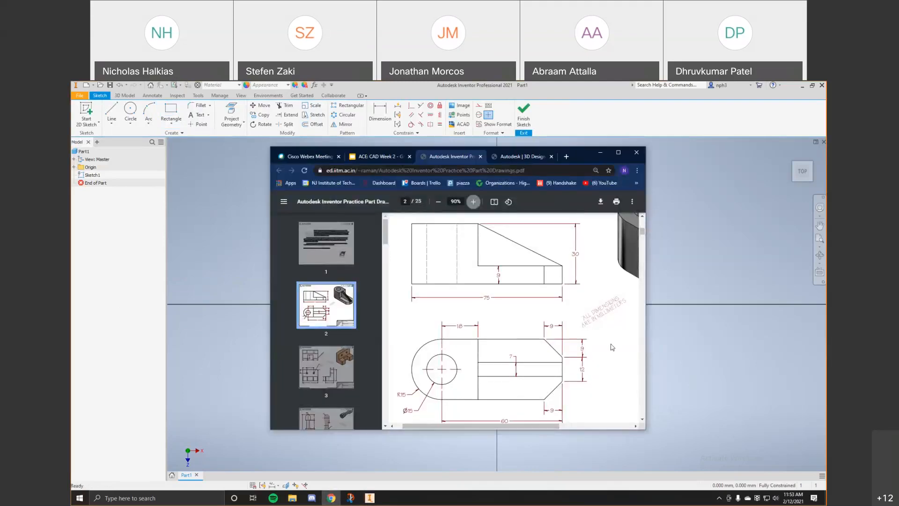
scroll(612, 347, down, 1)
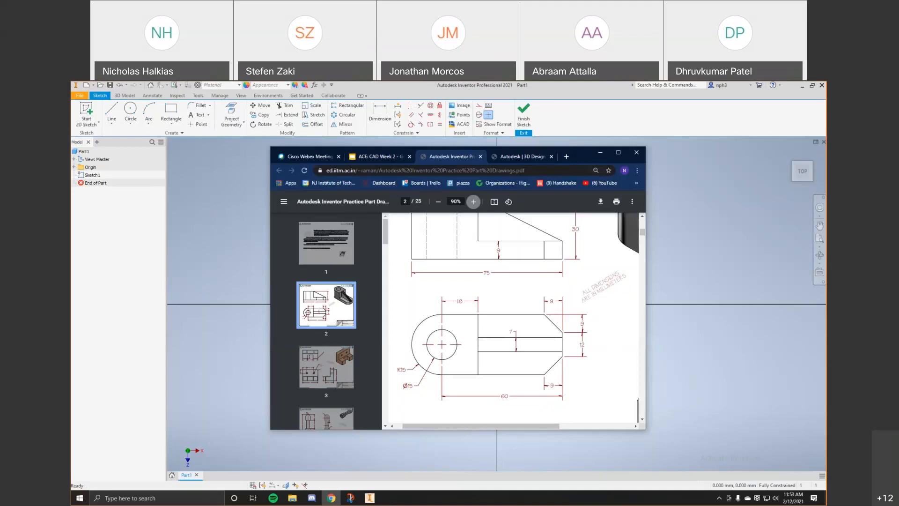
click(601, 153)
click(173, 113)
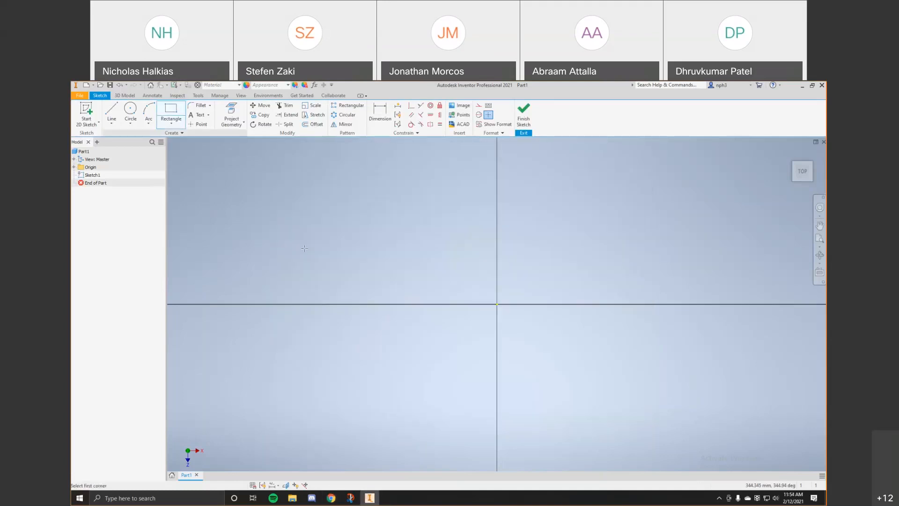
click(503, 299)
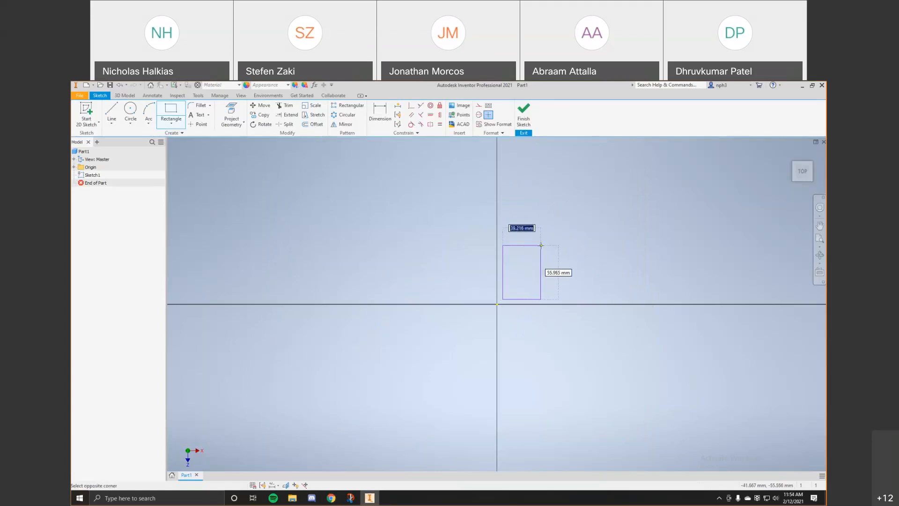
text(30)
key(Tab)
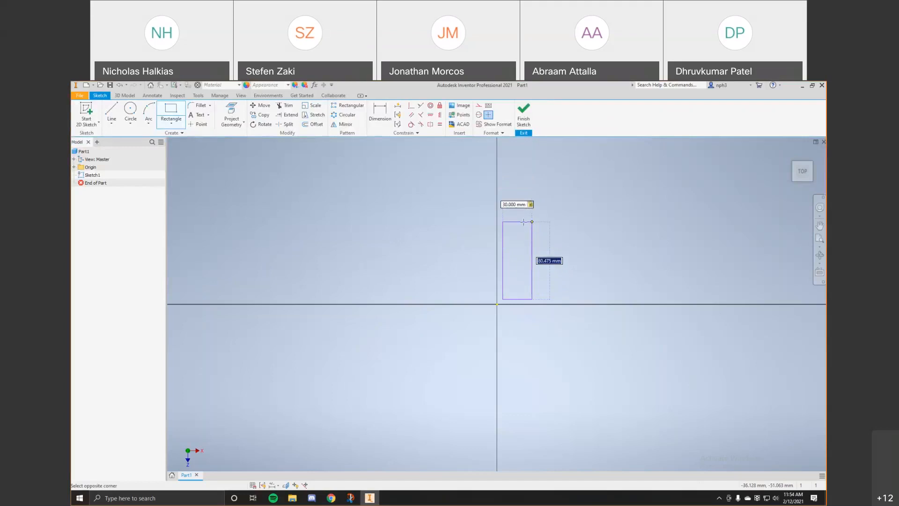
text(60)
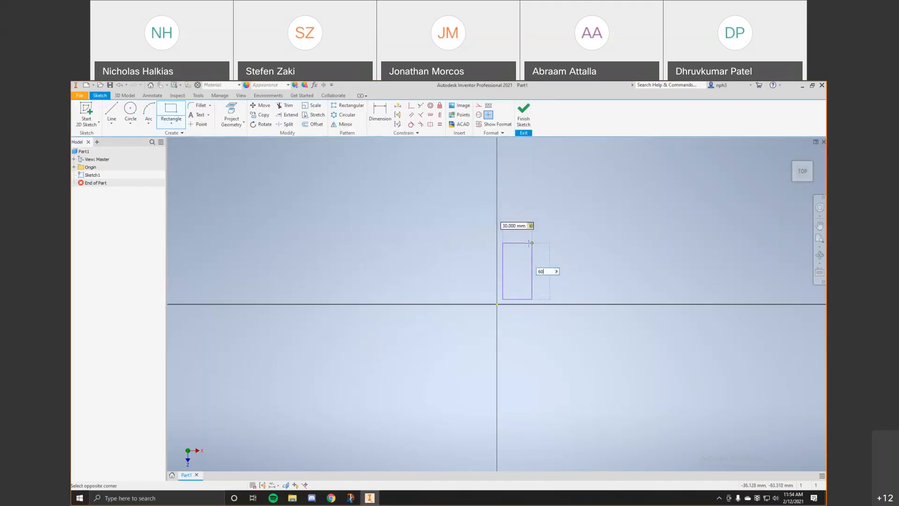
key(Tab)
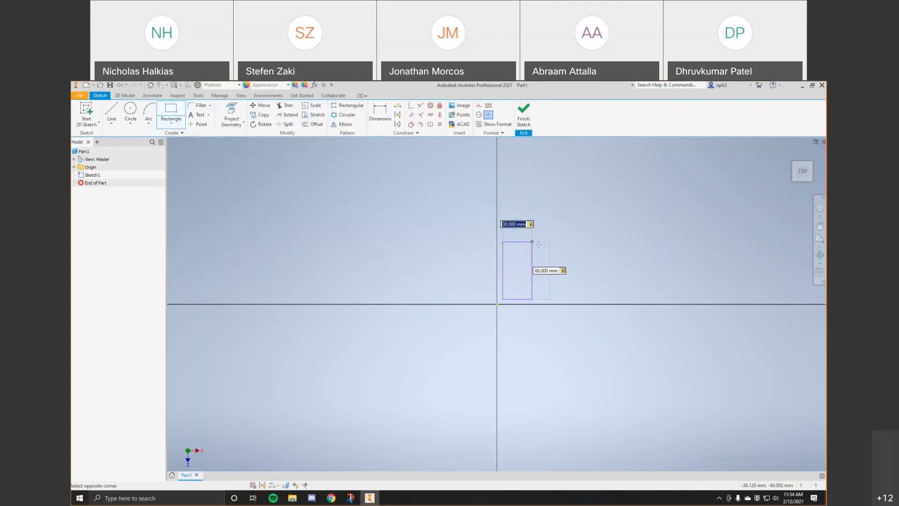
key(Return)
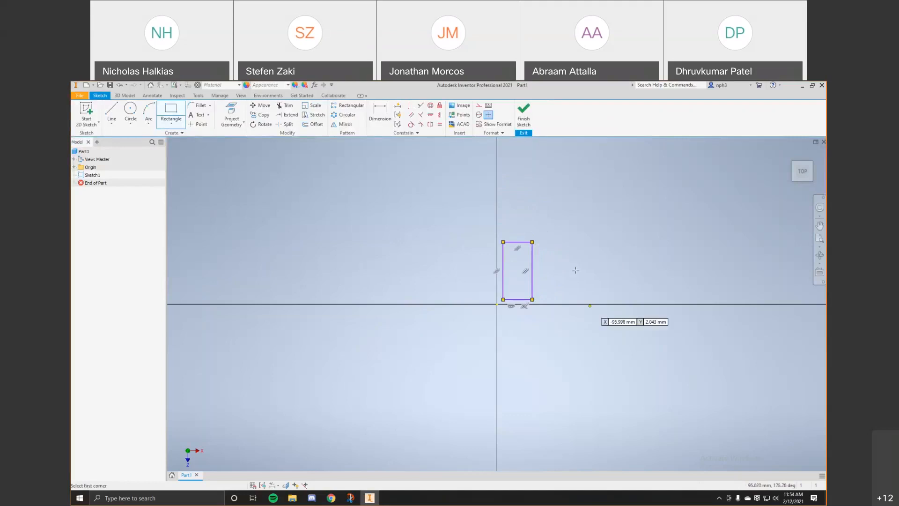
scroll(556, 265, down, 5)
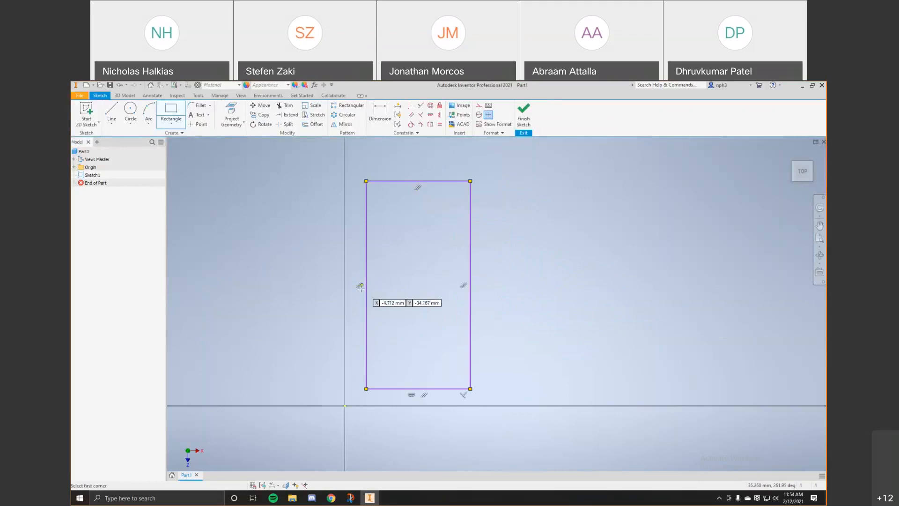
key(Escape)
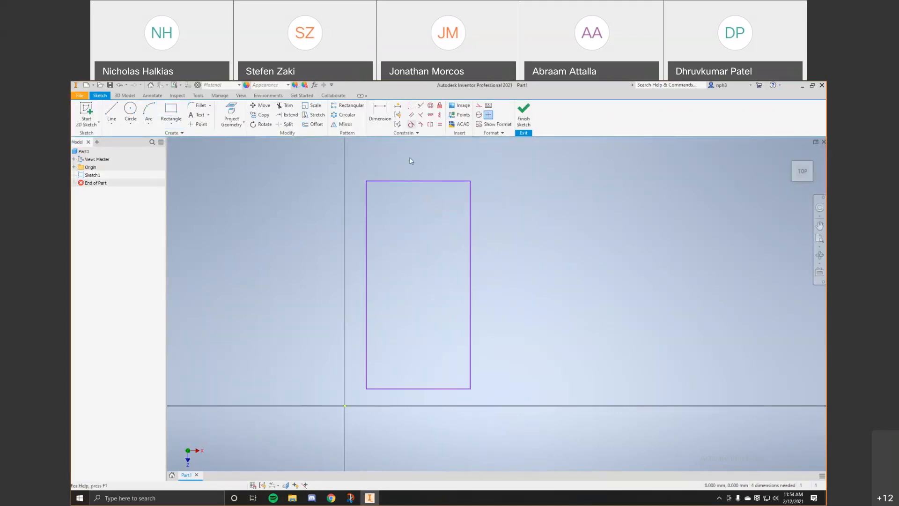
Step: Try to stretch the rectangle by its upper-right corner, using a base point just beside that corner
mouse_move(357, 399)
mouse_down()
mouse_move(409, 343)
mouse_move(487, 182)
mouse_up()
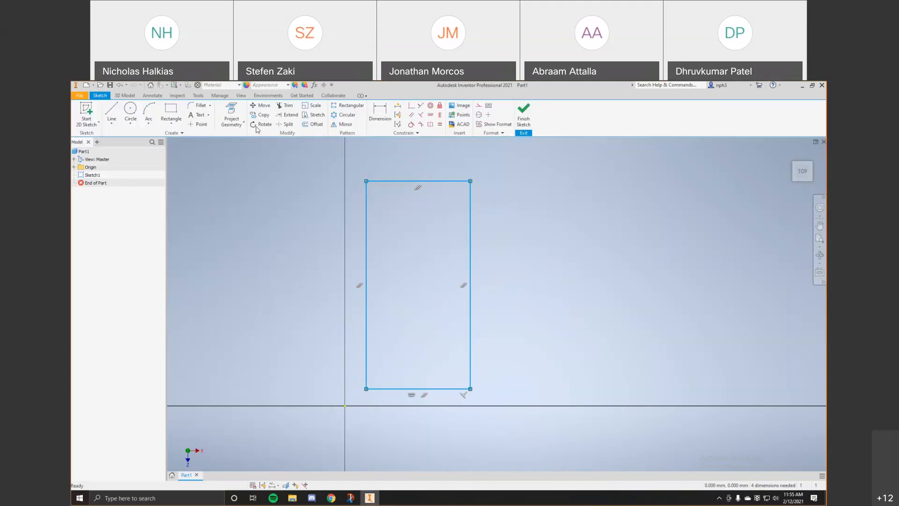
click(313, 114)
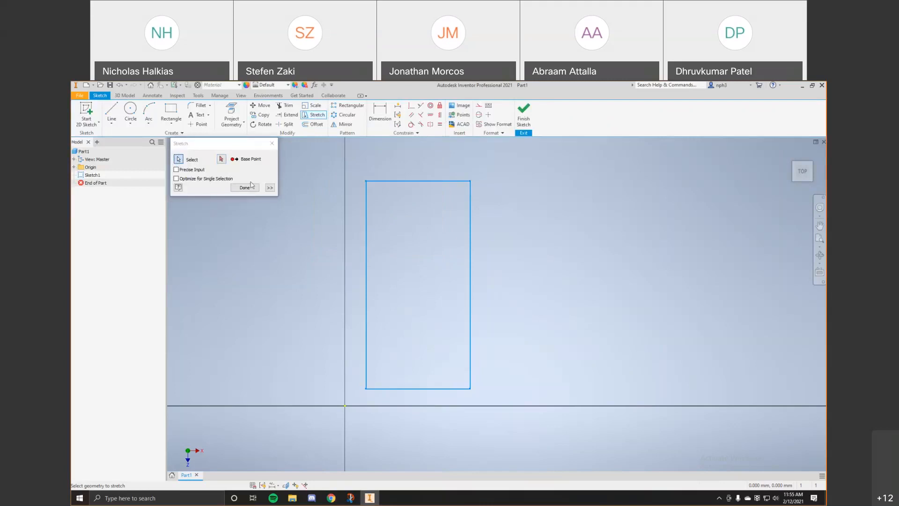
key(Escape)
click(310, 115)
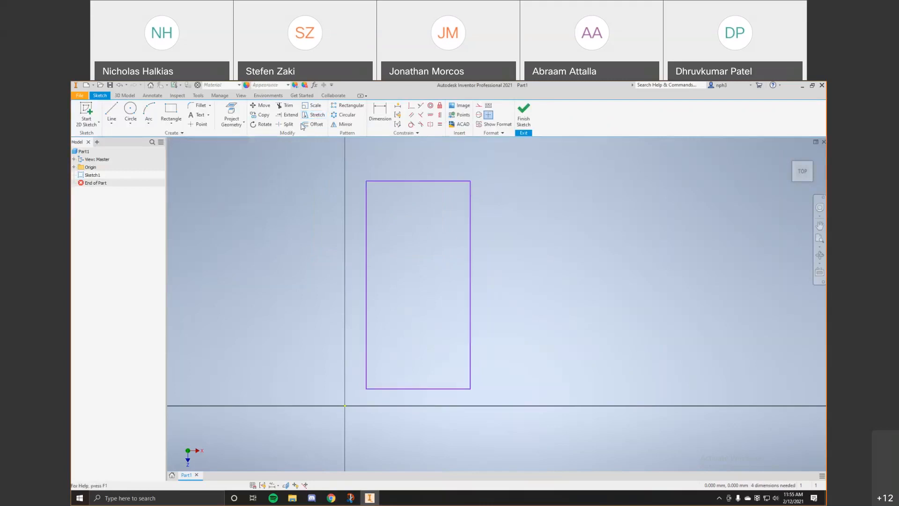
click(471, 181)
drag(471, 181, 488, 179)
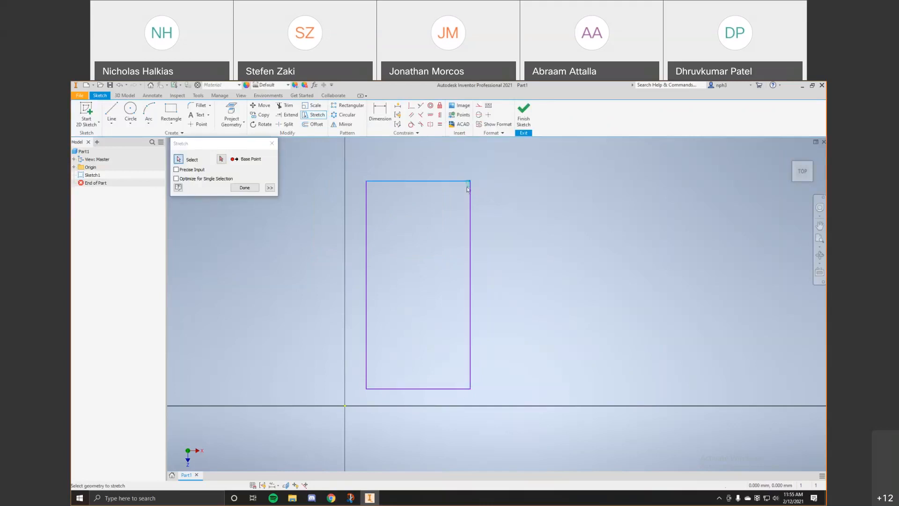
click(222, 159)
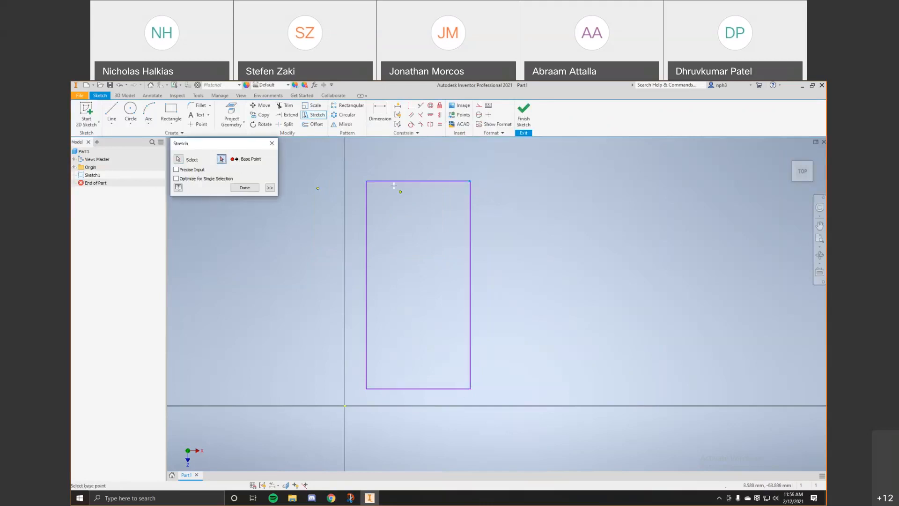
click(486, 192)
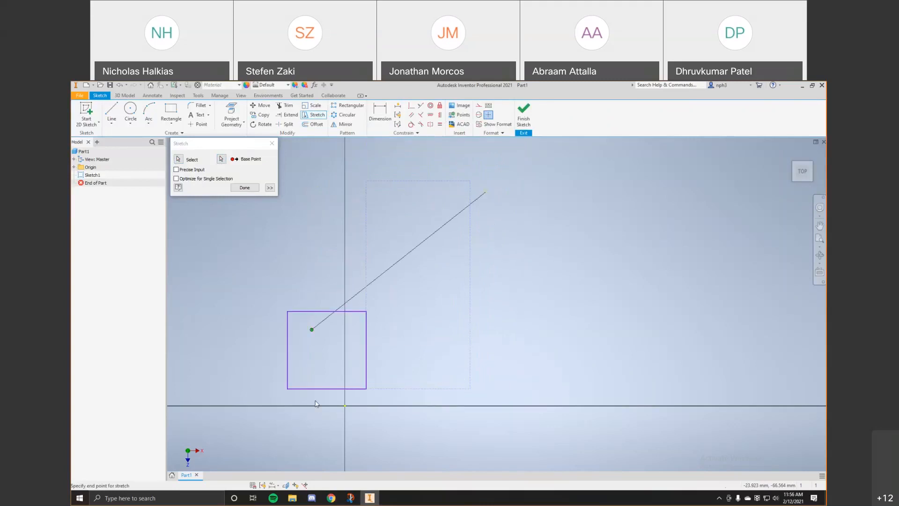
click(497, 200)
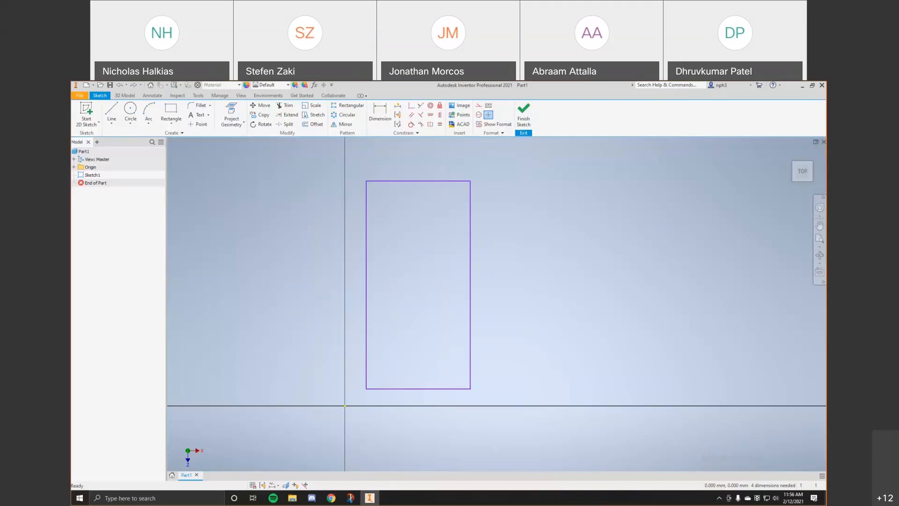
Step: Start an equal-distance 2D chamfer and set its distance to 9 mm, checking the size in the reference drawing
key(alt+Tab)
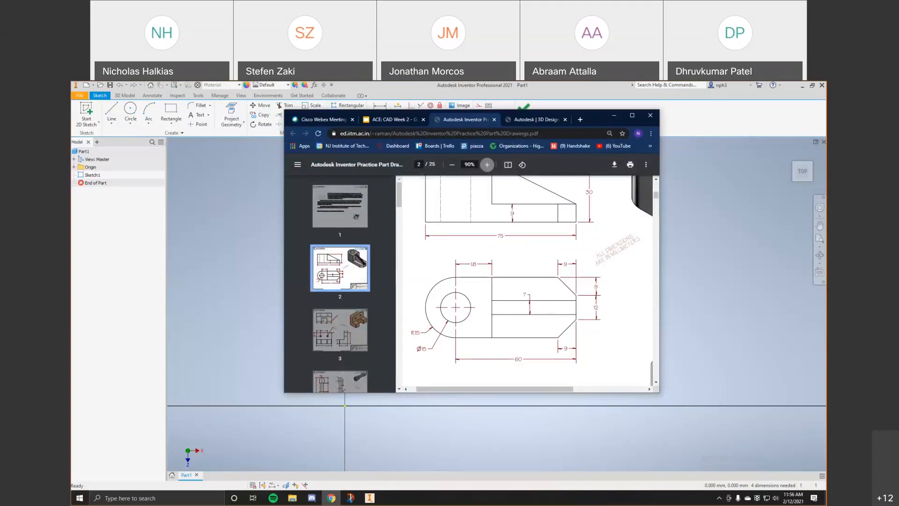
key(alt+Tab)
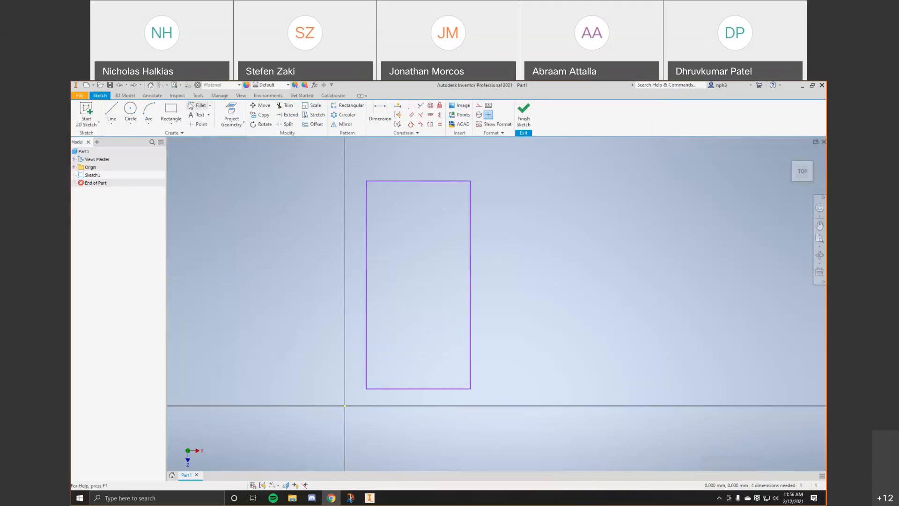
click(211, 109)
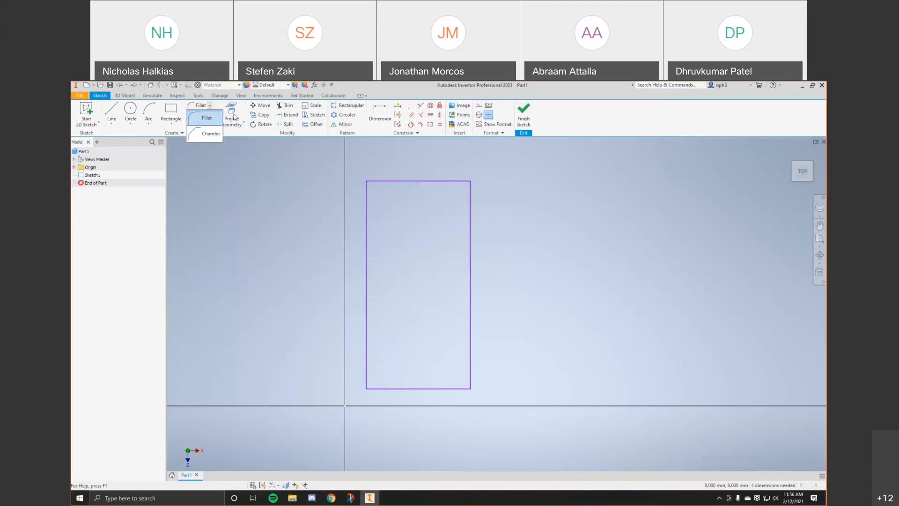
click(211, 136)
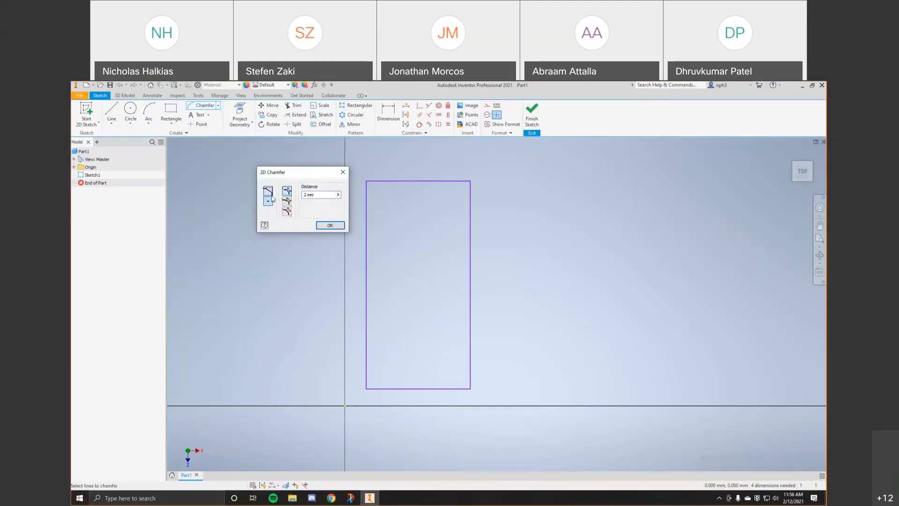
drag(288, 176, 272, 199)
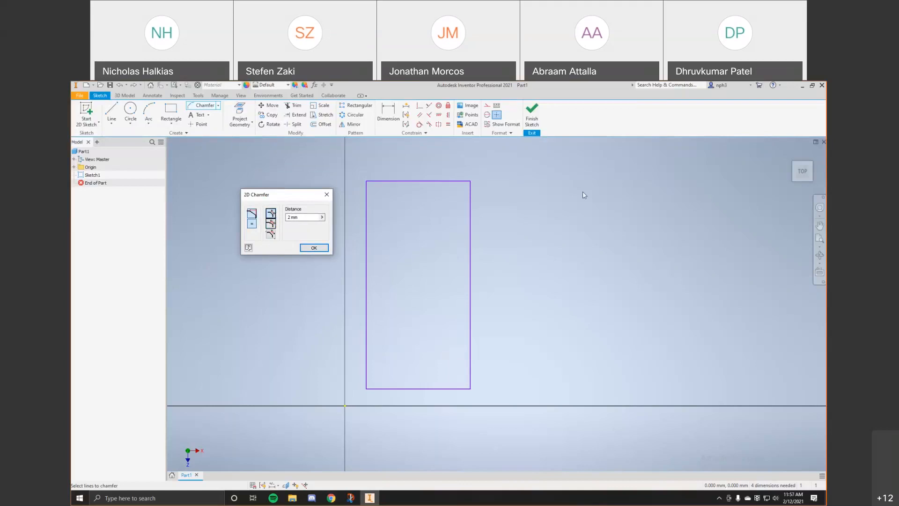
key(alt+Tab)
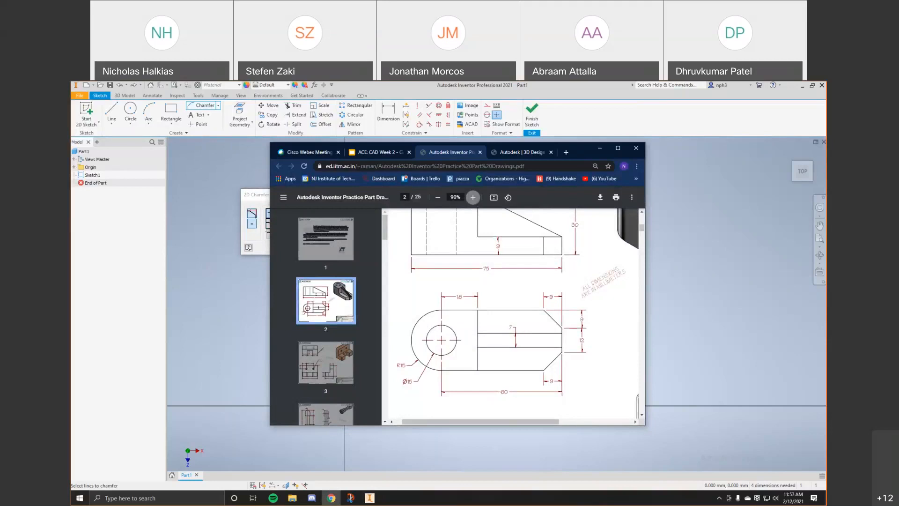
click(132, 231)
click(322, 217)
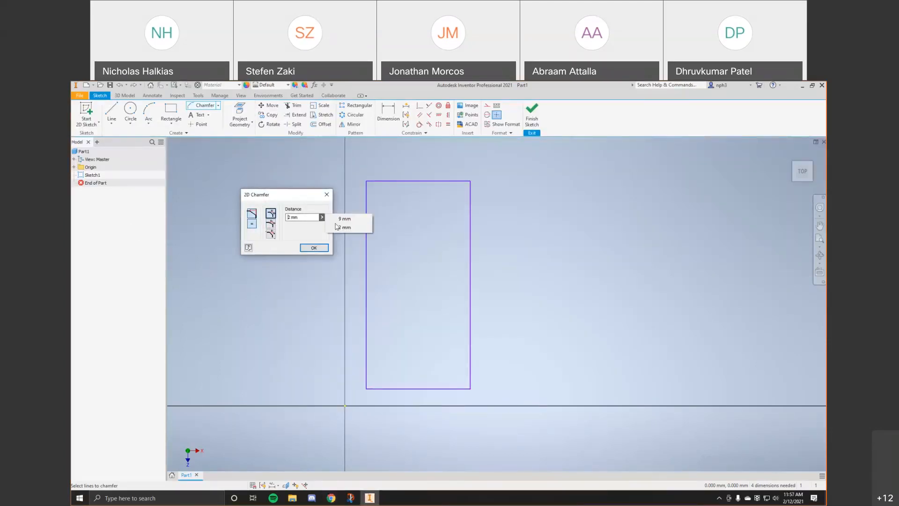
click(339, 220)
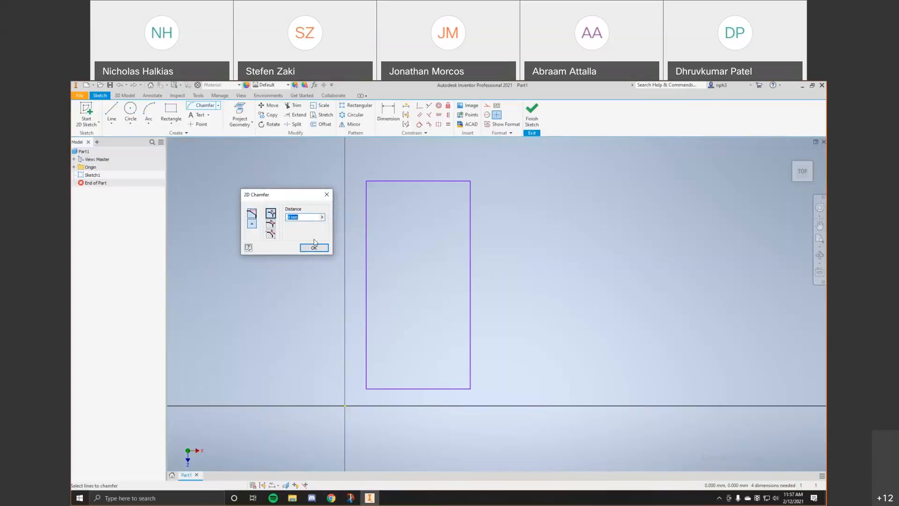
Step: Chamfer the lower-left and lower-right corners of the rectangle by 9 mm
click(366, 380)
click(396, 389)
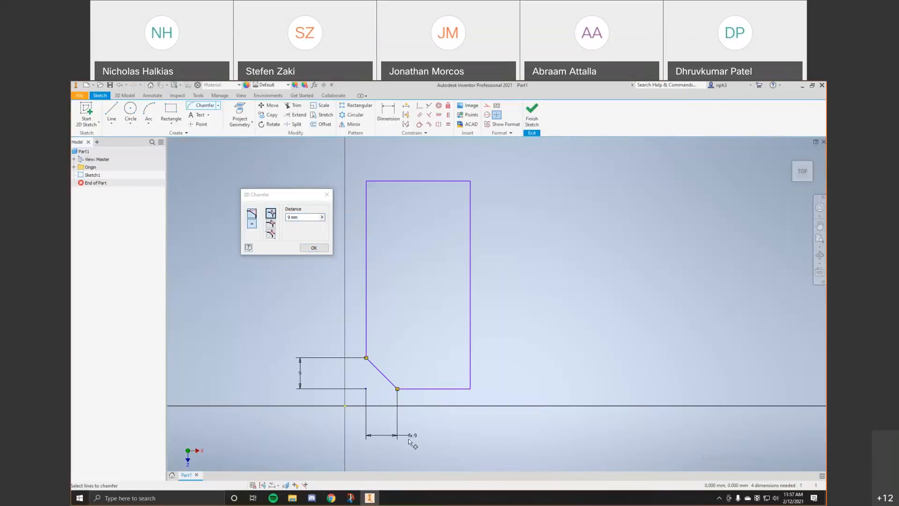
click(459, 389)
click(470, 374)
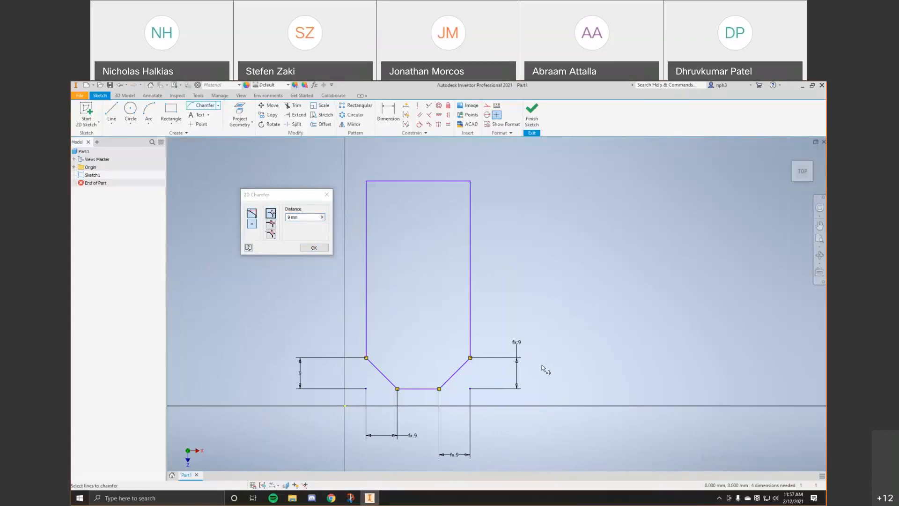
Step: End the chamfer command and delete the leftover points at both chamfered corners together with their chamfer dimensions
key(Escape)
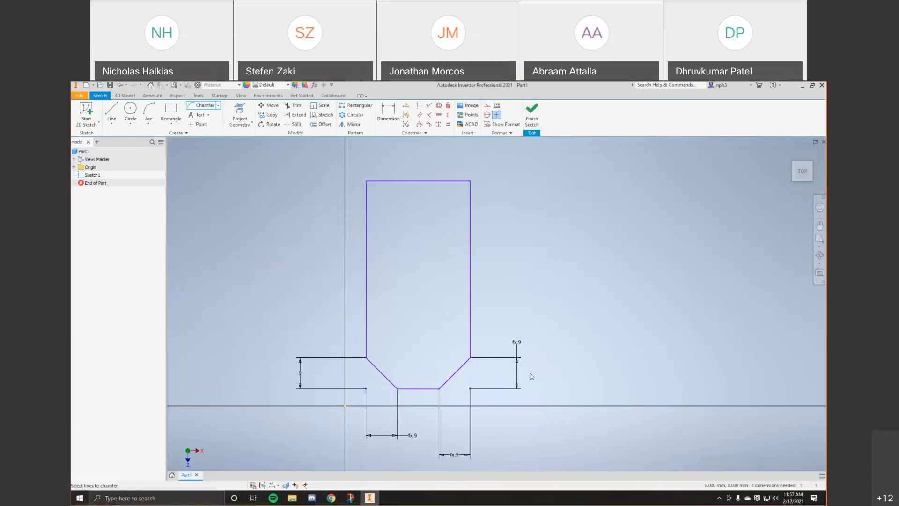
click(518, 348)
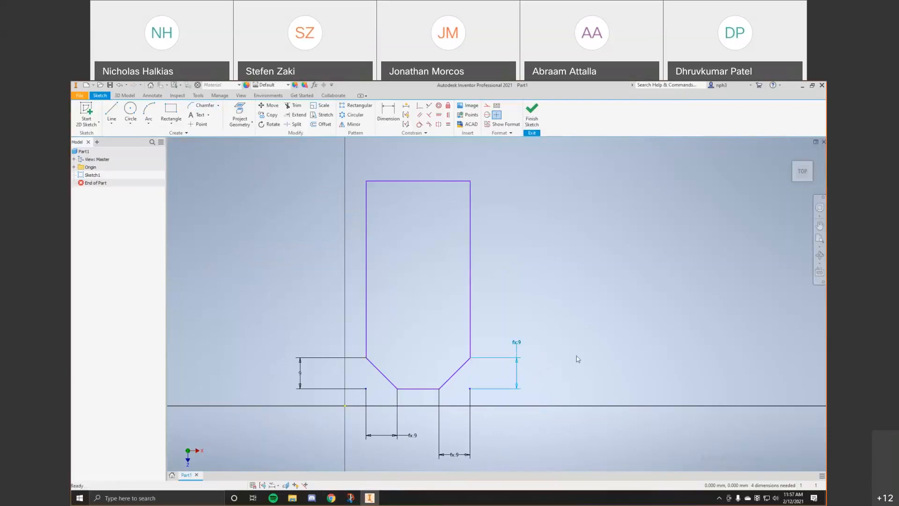
click(578, 384)
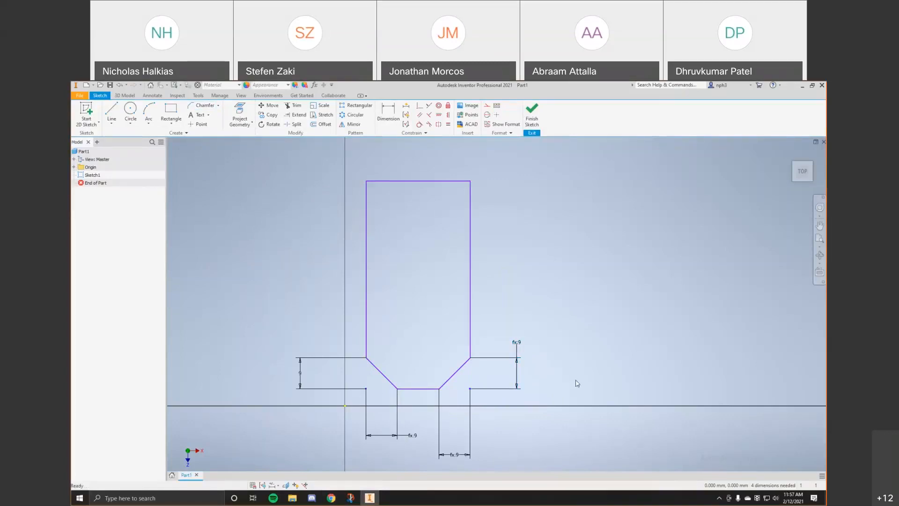
click(471, 388)
click(515, 440)
click(367, 389)
key(Delete)
click(470, 389)
key(Delete)
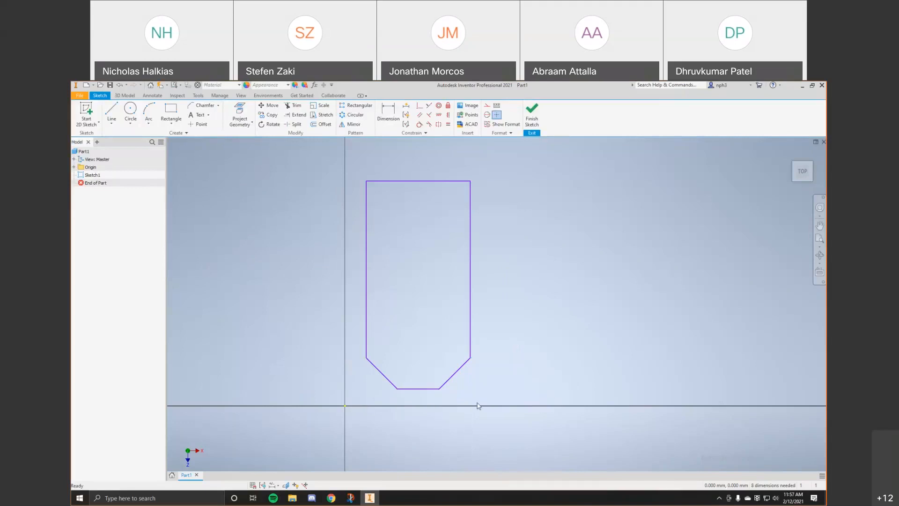
Step: Dimension the lower-left chamfer's horizontal width and the lower-right chamfer's vertical height, checking both against the plan view in the reference drawing
click(392, 113)
click(398, 389)
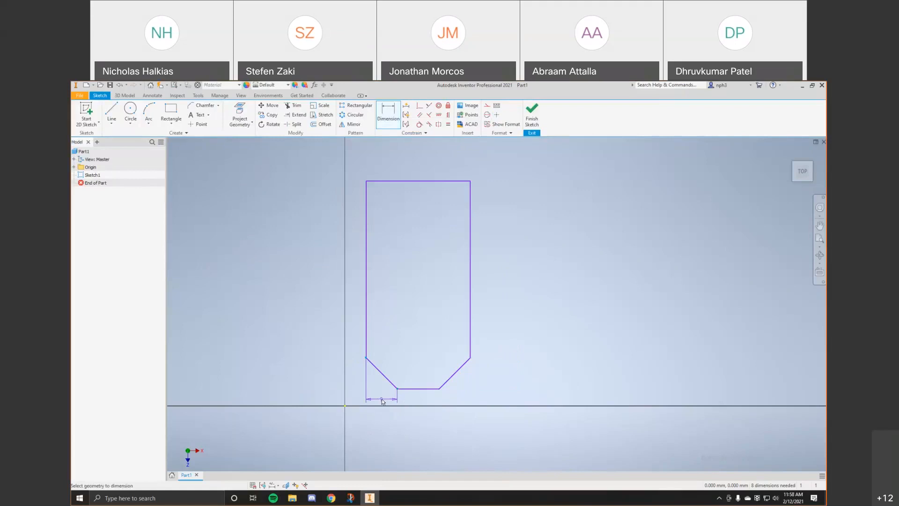
click(382, 401)
click(408, 420)
click(470, 359)
click(482, 378)
click(509, 392)
key(alt+Tab)
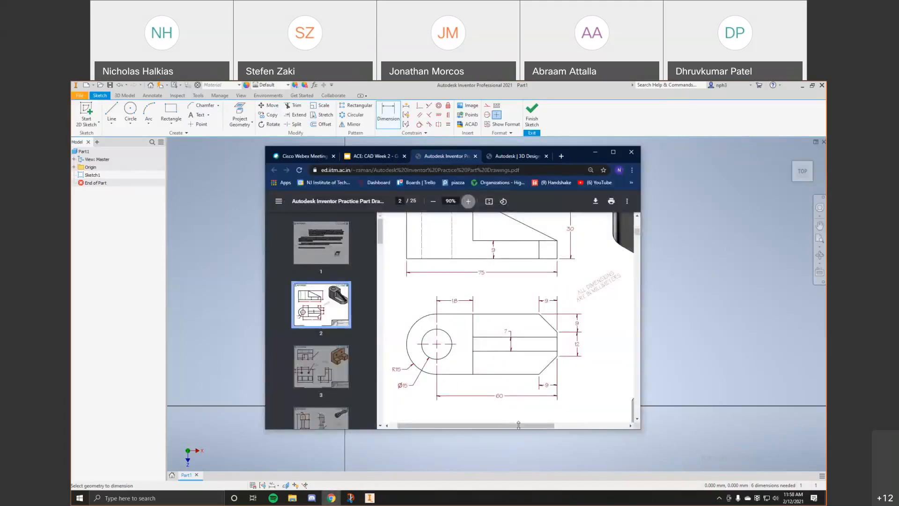
drag(518, 429, 519, 433)
drag(518, 429, 568, 429)
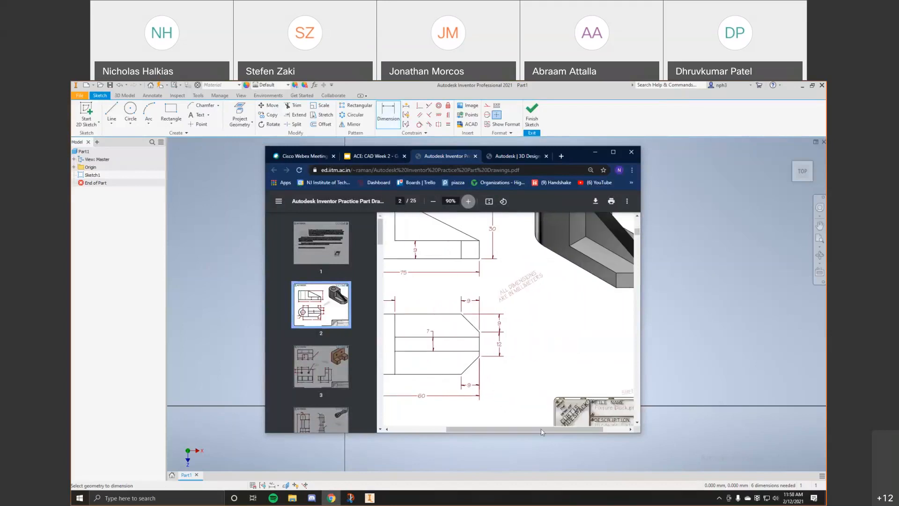
scroll(592, 328, right, 1)
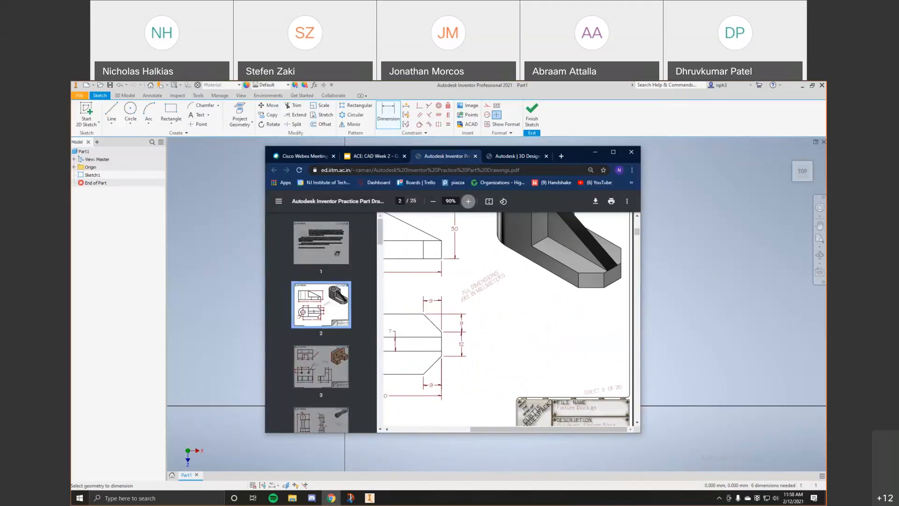
key(alt+Tab)
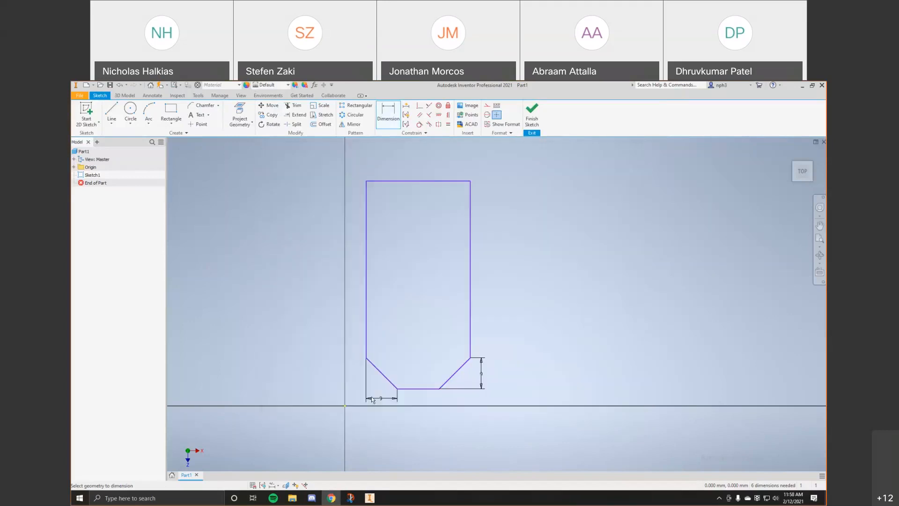
Step: Start an extrusion of the chamfered base outline, keeping the whole solid preview in sight
click(125, 96)
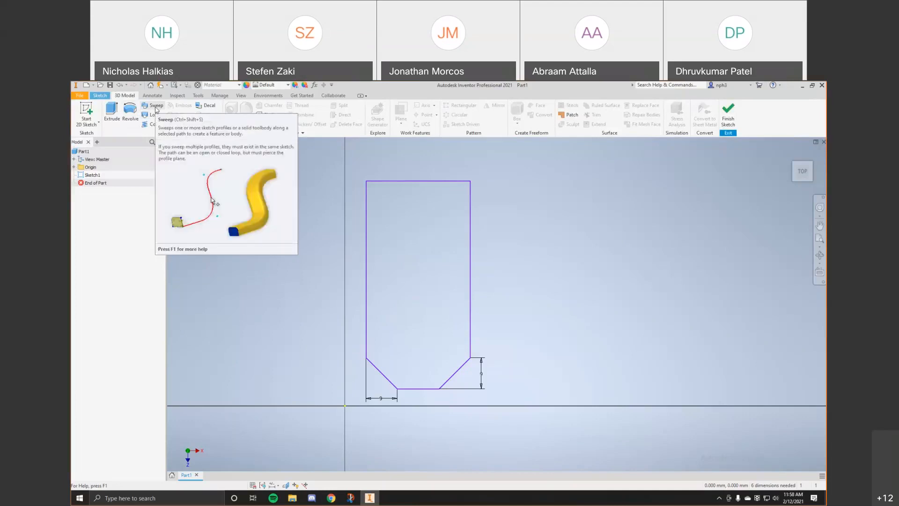
click(111, 115)
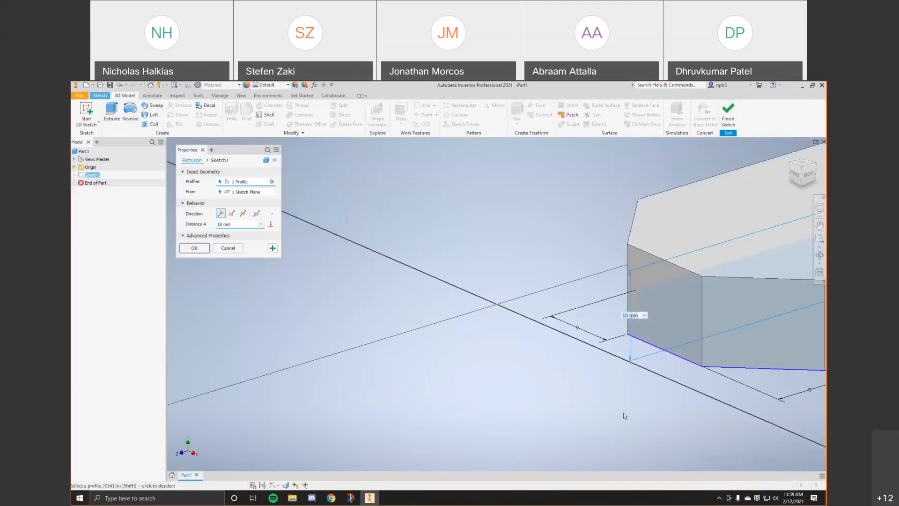
middle_drag(611, 409, 230, 439)
scroll(477, 392, down, 1)
scroll(515, 370, up, 2)
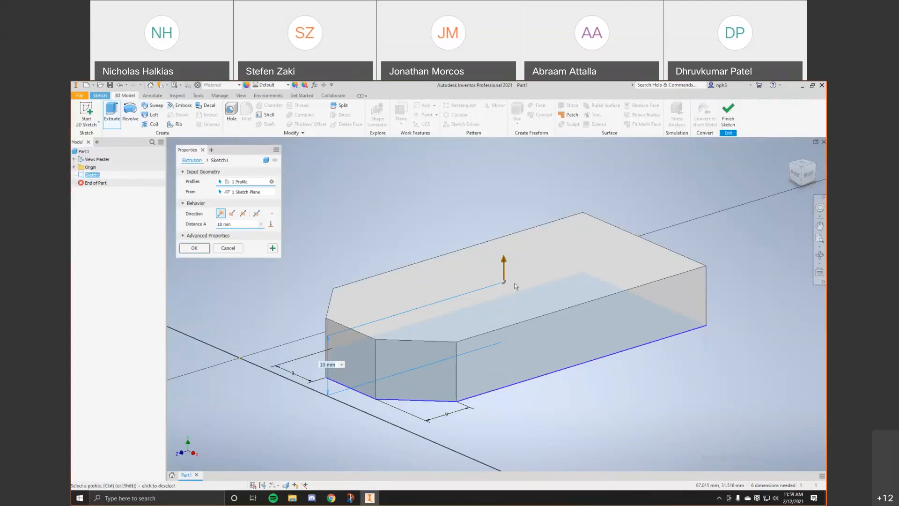
Step: Try the flipped, symmetric and asymmetric directions for the extrusion and return to the default direction
click(232, 214)
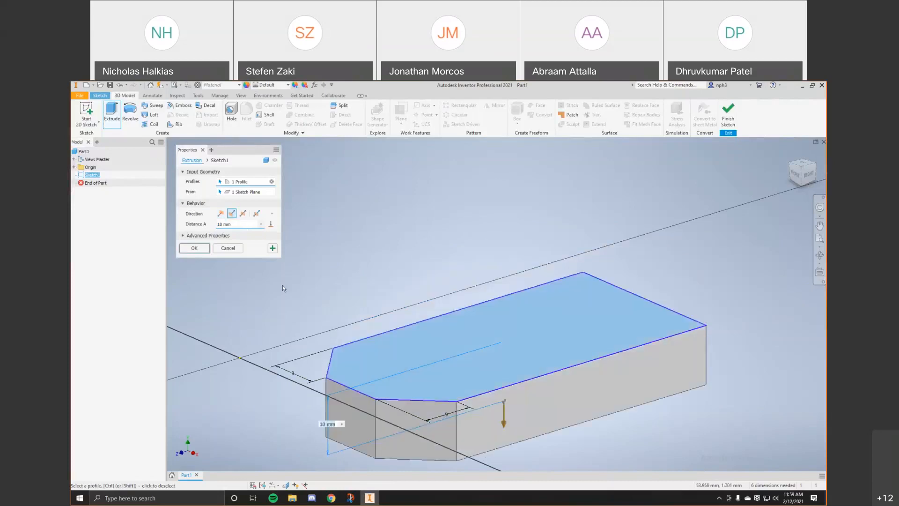
click(243, 214)
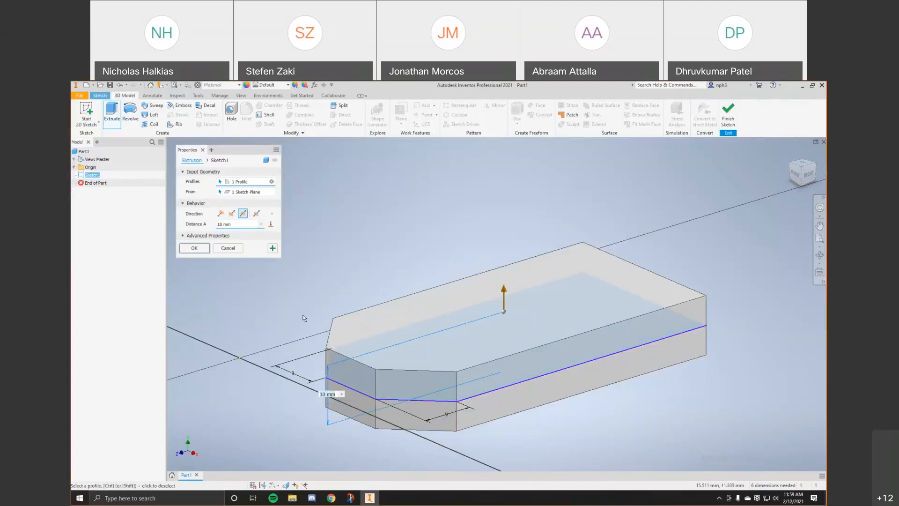
click(257, 215)
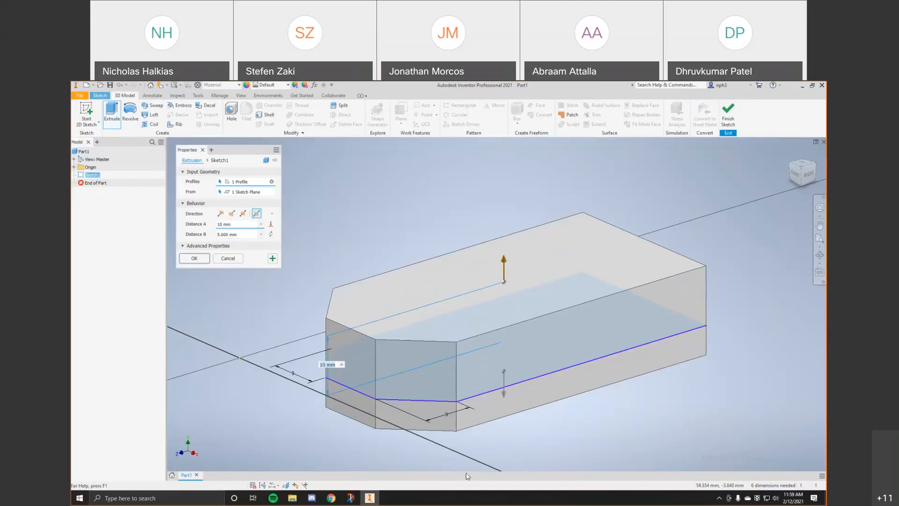
click(221, 214)
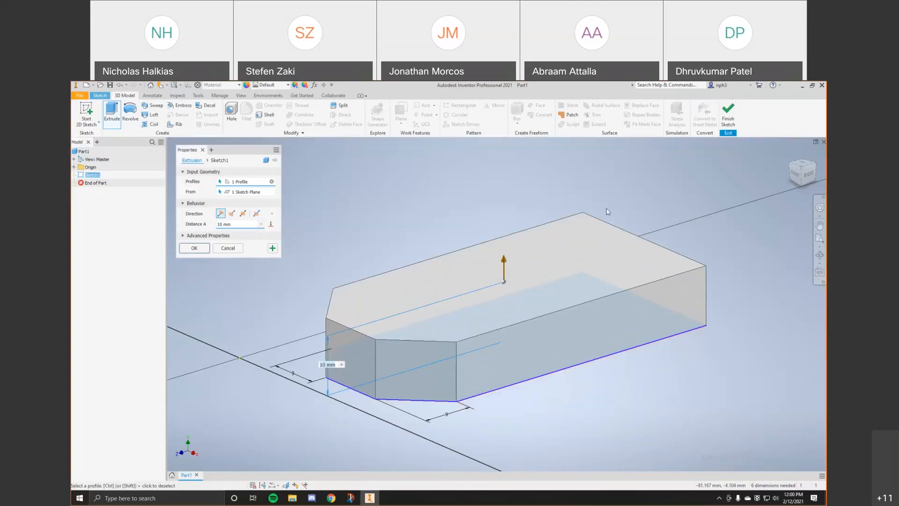
Step: Set the extrusion distance to 9 mm as given in the reference drawing and create the base block
key(alt+Tab)
drag(528, 479, 461, 482)
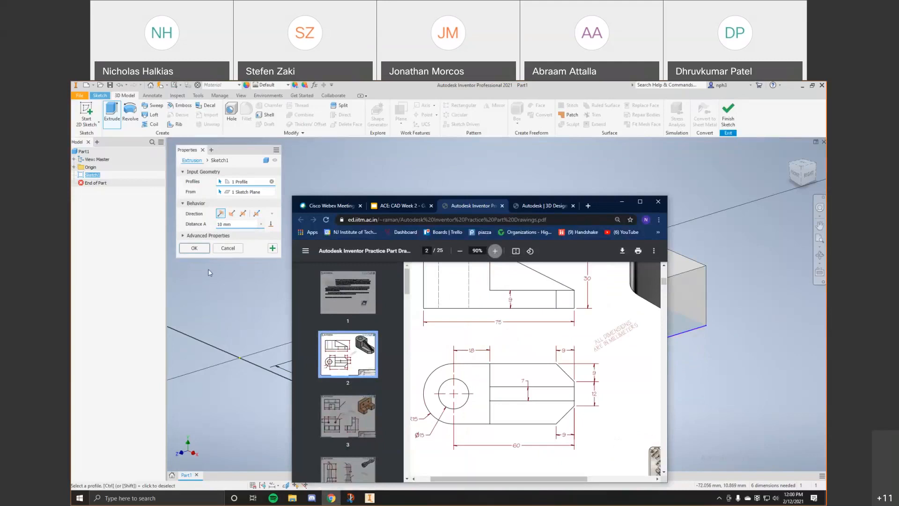
click(236, 224)
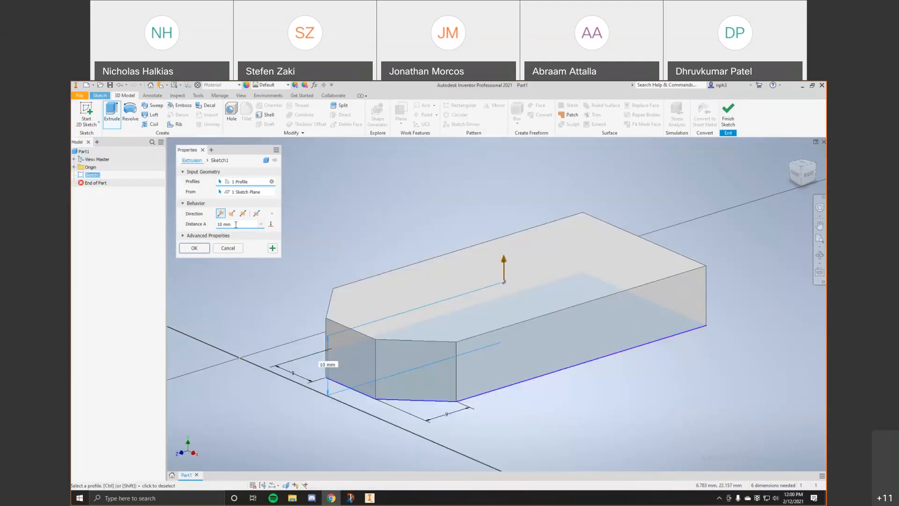
text(9)
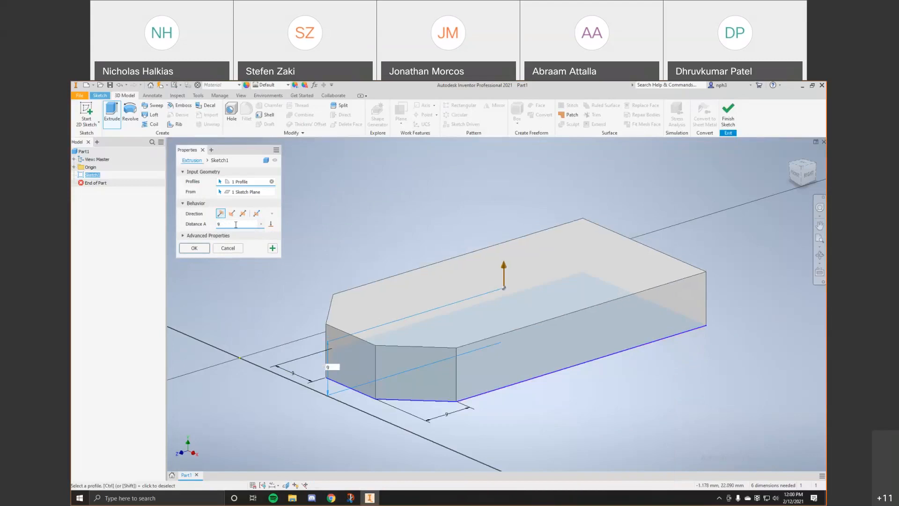
click(206, 249)
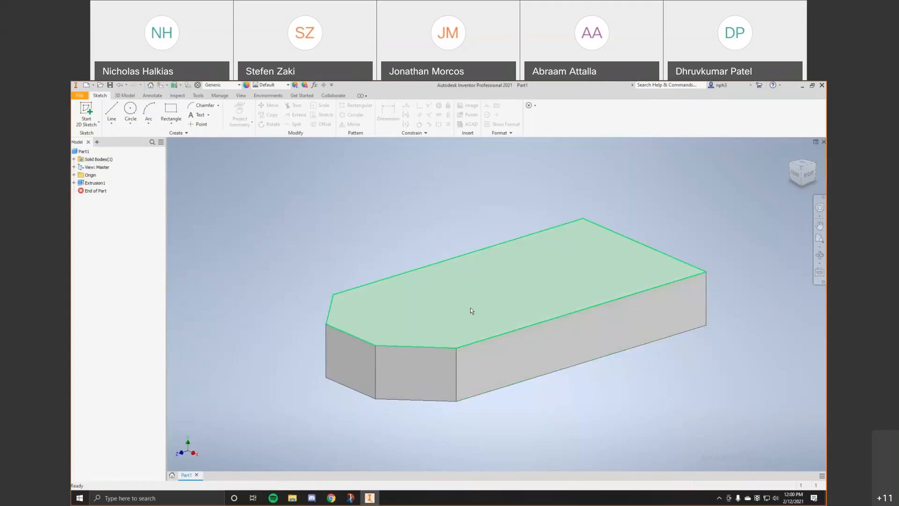
Step: Inspect the extruded block from several sides and examine the 3D picture and side view in the reference drawing
click(801, 167)
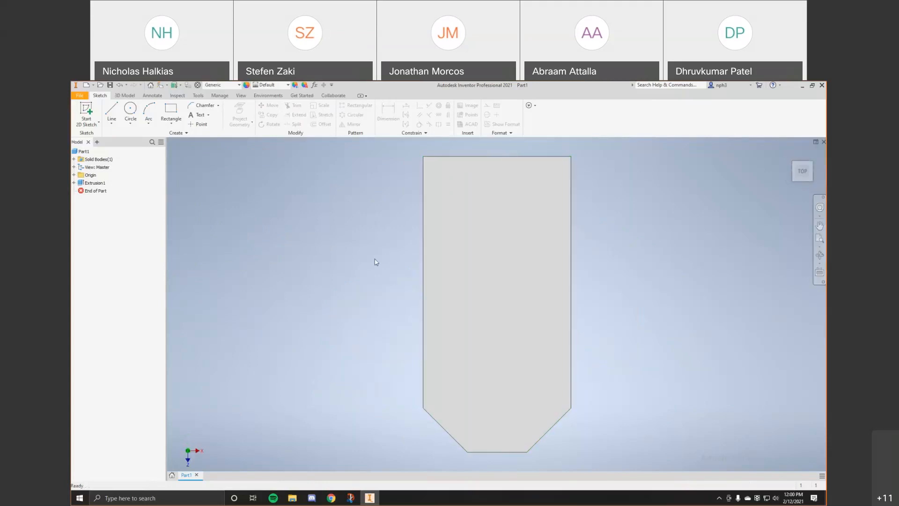
click(803, 179)
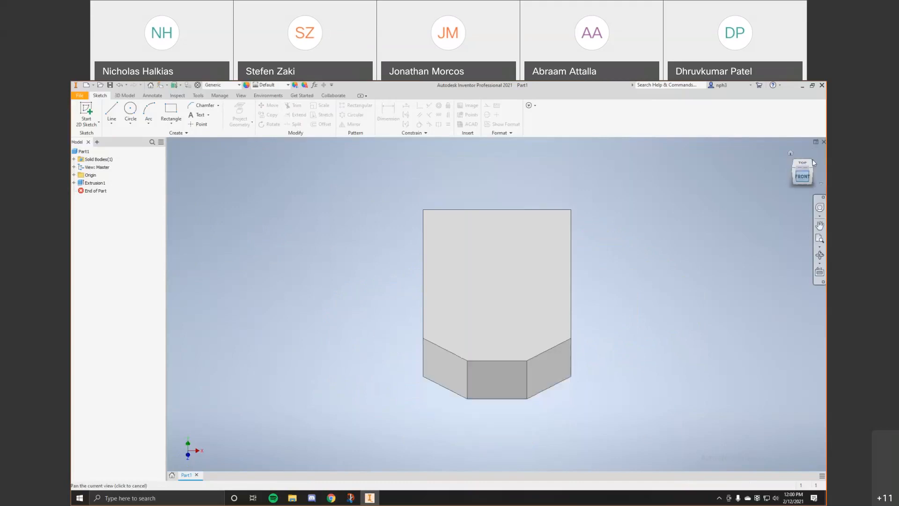
click(812, 160)
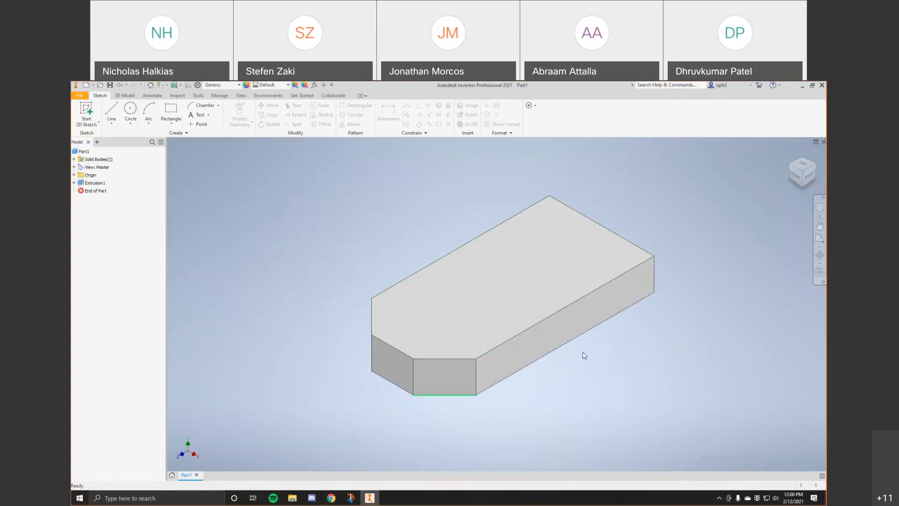
key(alt+Tab)
scroll(609, 377, up, 3)
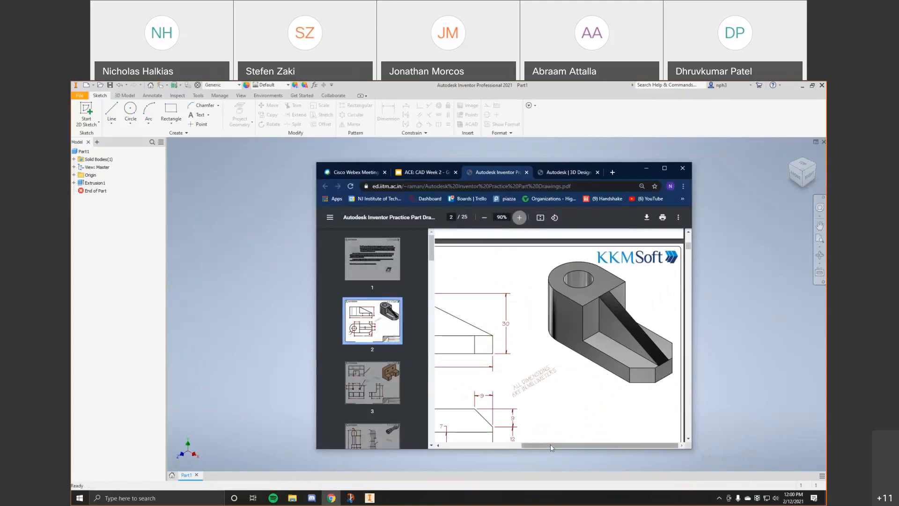
mouse_move(548, 444)
mouse_down()
mouse_move(471, 444)
mouse_move(557, 447)
mouse_move(477, 447)
mouse_up()
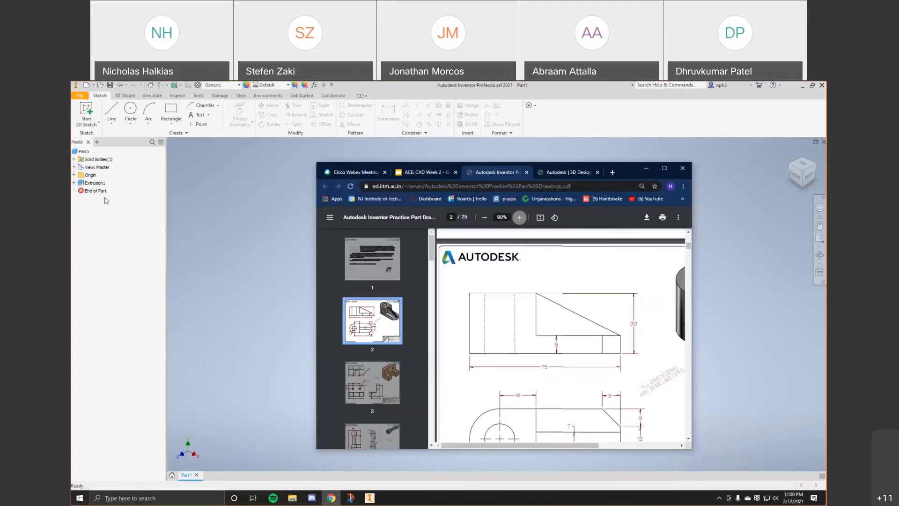
Step: Start a new 2D sketch on the top face of the extruded block, with the chamfered end facing down
click(130, 111)
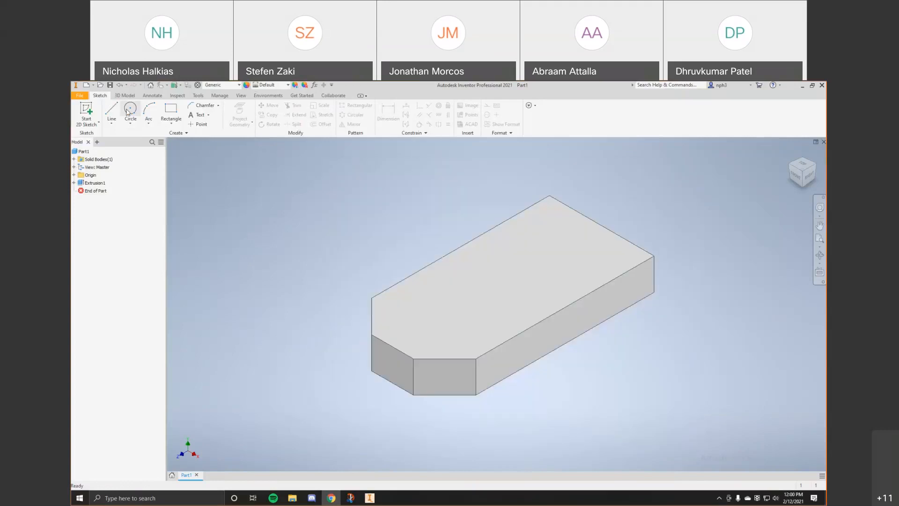
click(92, 108)
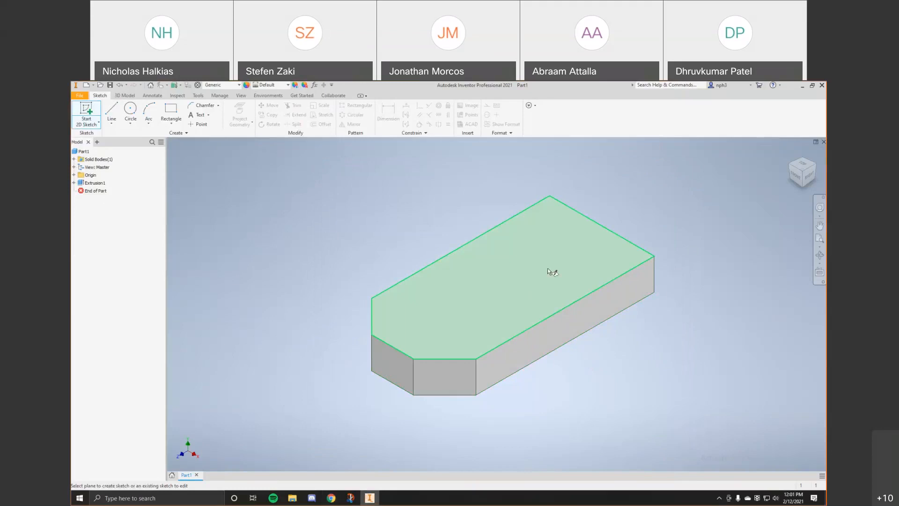
click(533, 269)
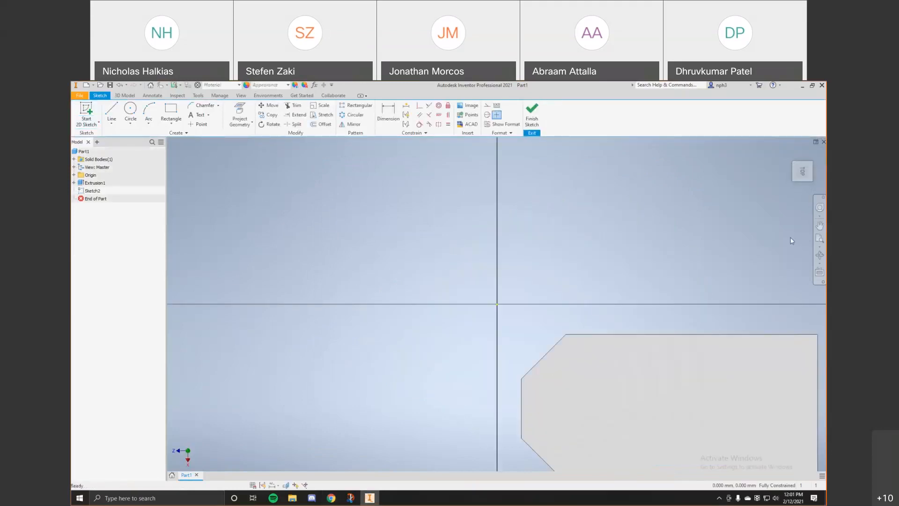
click(815, 158)
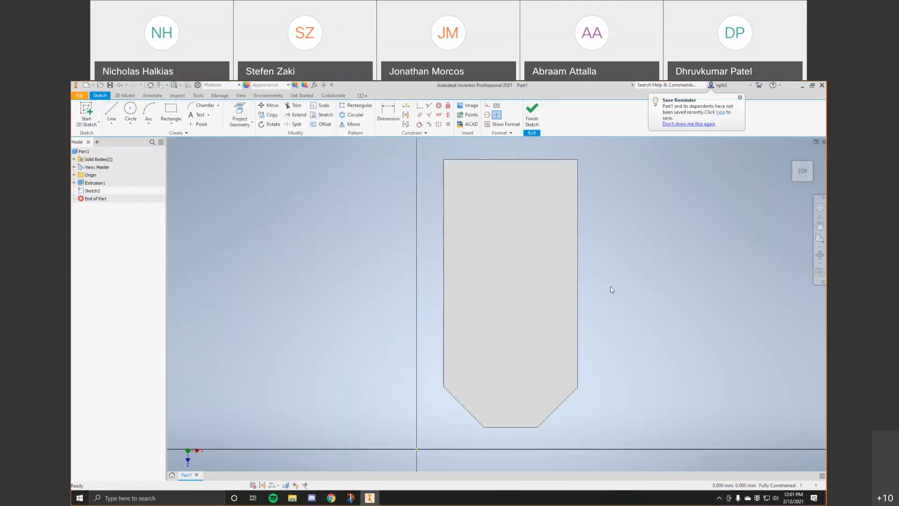
mouse_move(627, 275)
middle_down()
mouse_move(558, 285)
mouse_move(572, 305)
mouse_move(676, 263)
mouse_move(628, 205)
mouse_move(462, 278)
mouse_move(575, 336)
mouse_move(644, 263)
mouse_move(566, 291)
mouse_move(731, 269)
mouse_move(780, 277)
middle_up()
mouse_move(552, 271)
middle_down()
mouse_move(621, 286)
mouse_move(702, 324)
middle_up()
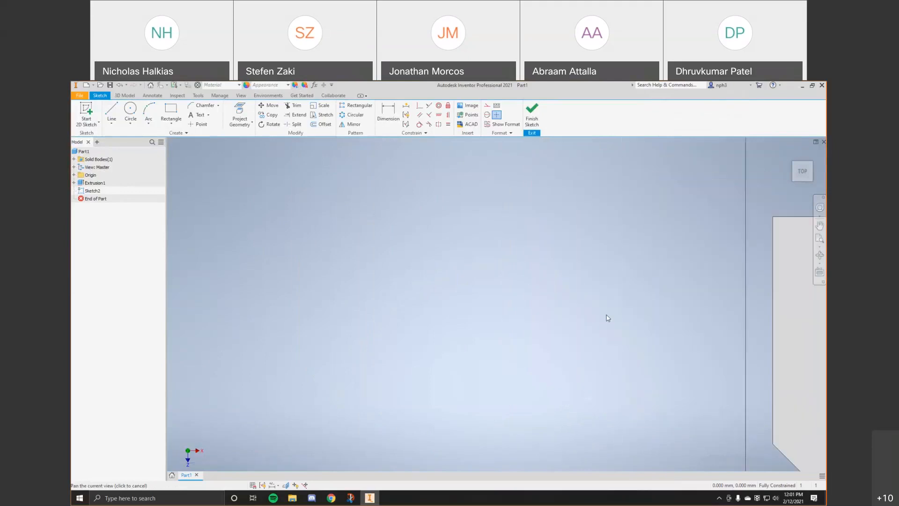
click(819, 239)
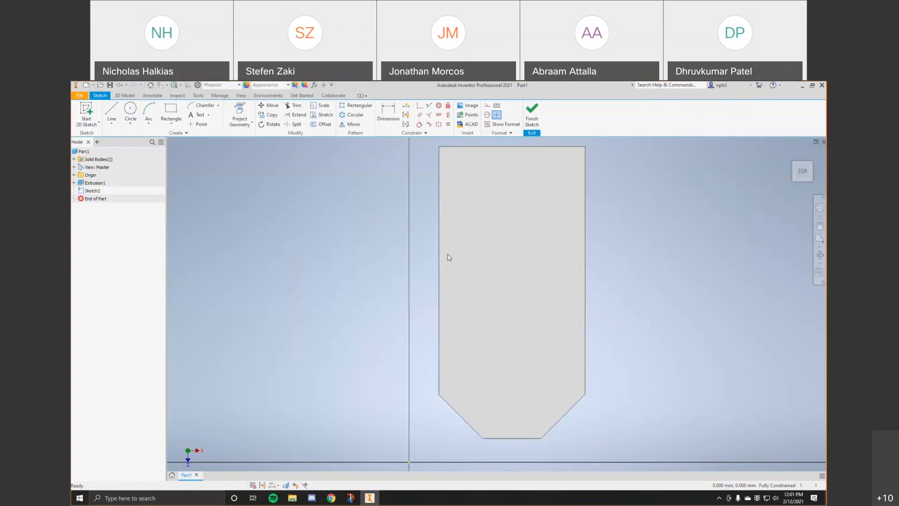
Step: Draw a 30 mm by 18 mm rectangle from the corner of the block's square, unchamfered end, following the reference drawing
key(alt+Tab)
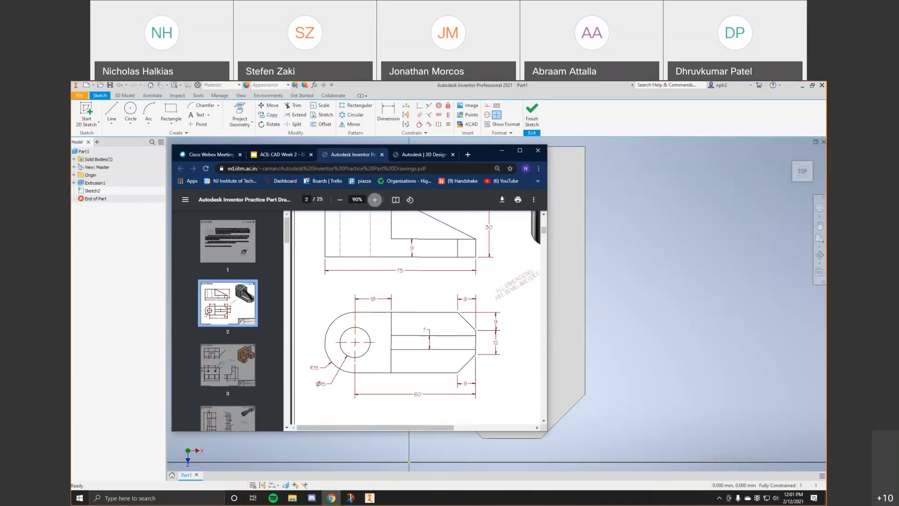
key(alt+Tab)
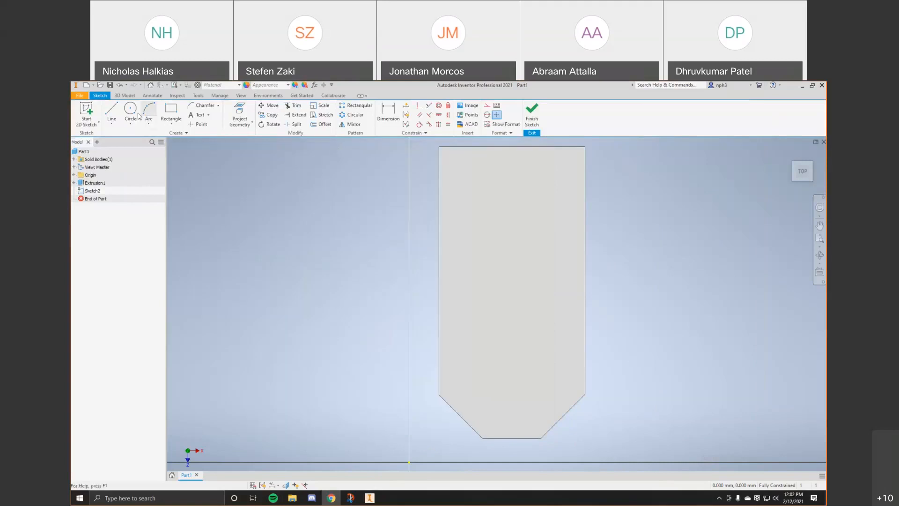
click(171, 110)
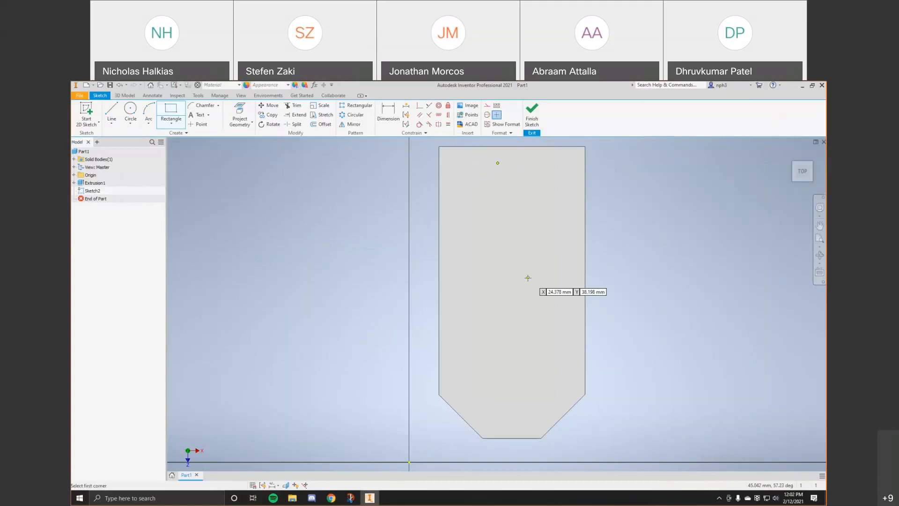
click(440, 147)
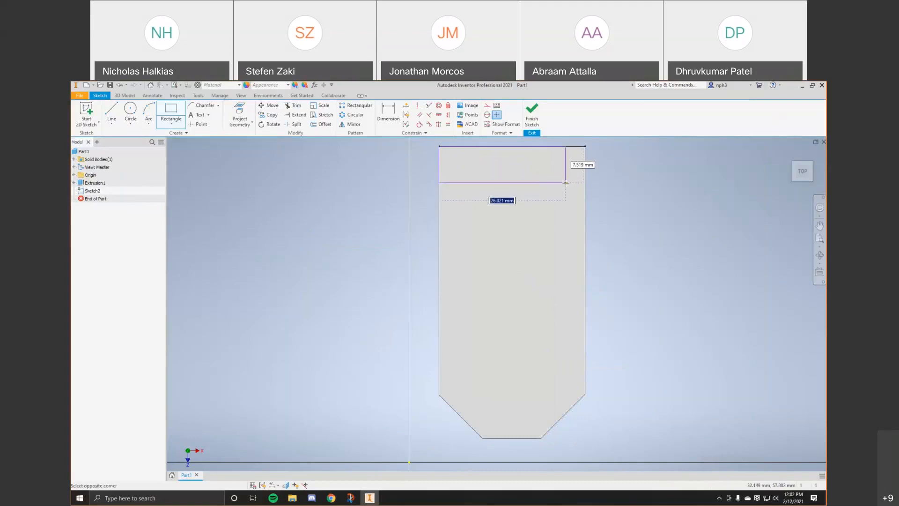
text(30)
key(Tab)
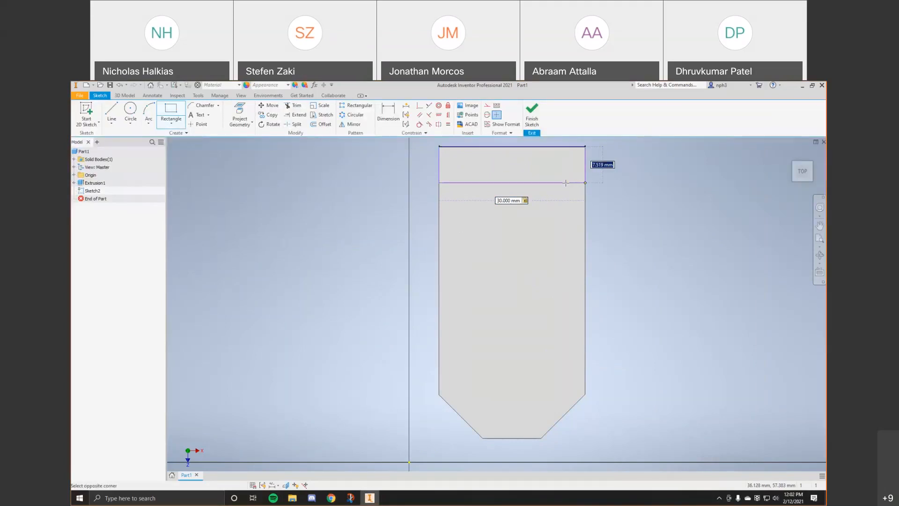
text(18)
key(Tab)
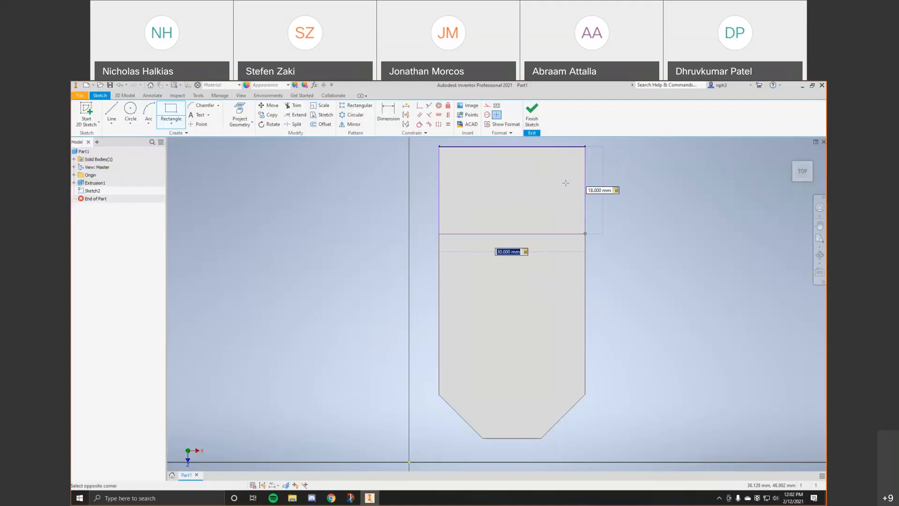
key(Return)
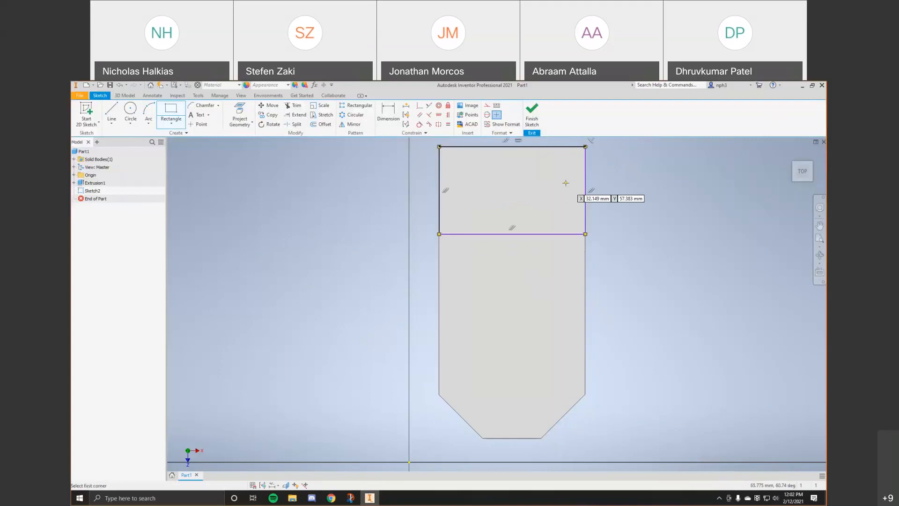
Step: Draw a circle centred on the midpoint of the block's square end edge and passing through the edge's corner
middle_drag(656, 285, 598, 373)
middle_drag(608, 295, 586, 336)
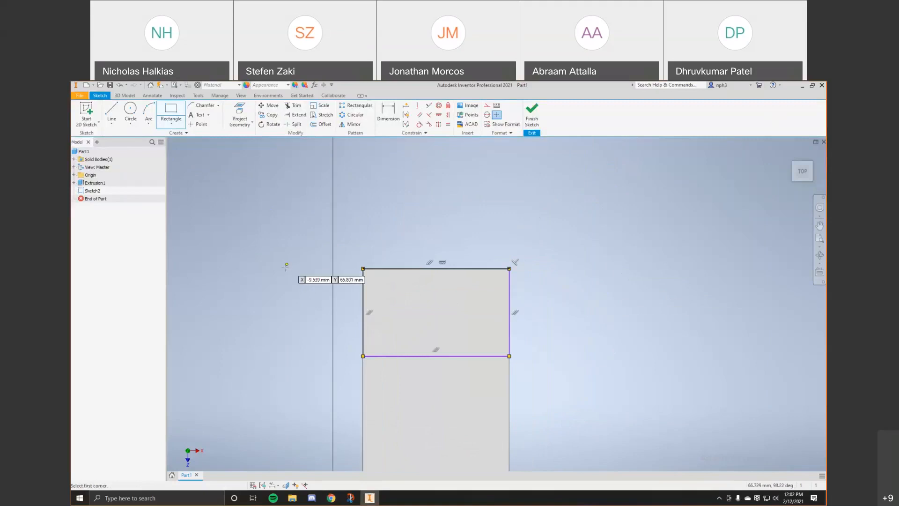
key(alt+Tab)
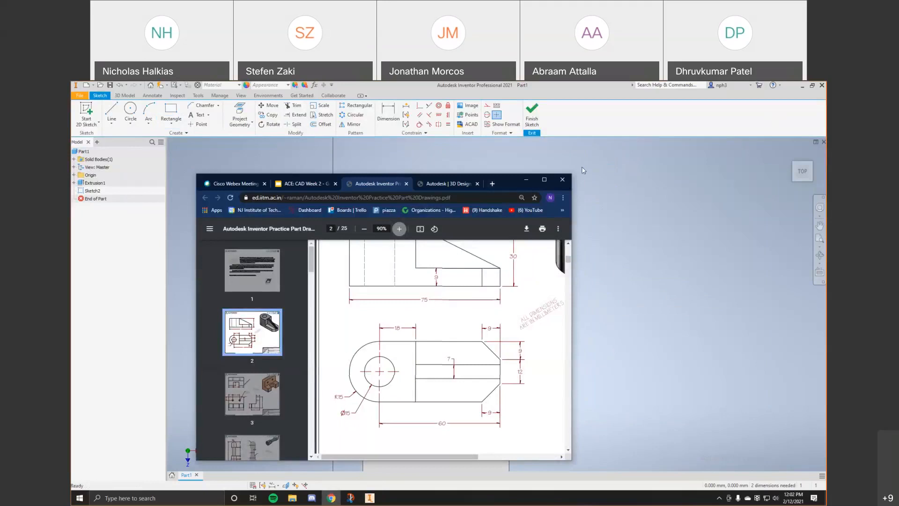
drag(504, 183, 578, 170)
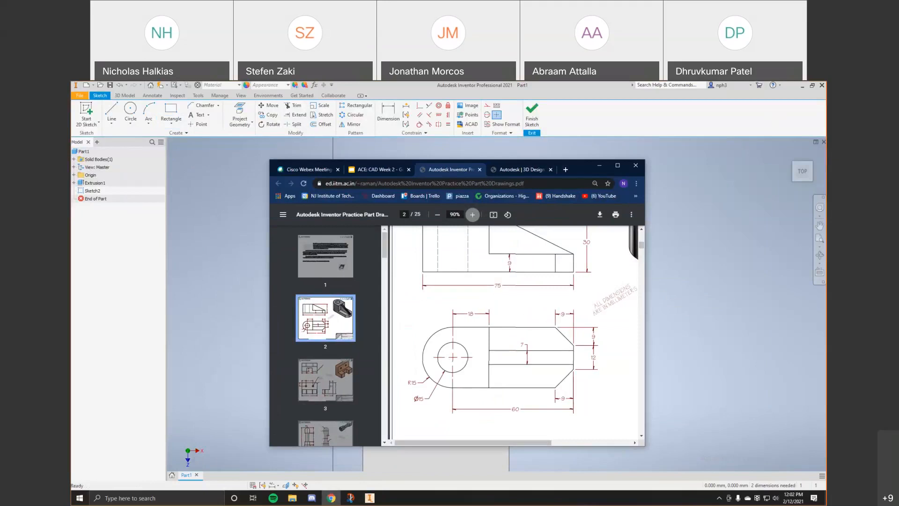
click(599, 165)
click(130, 110)
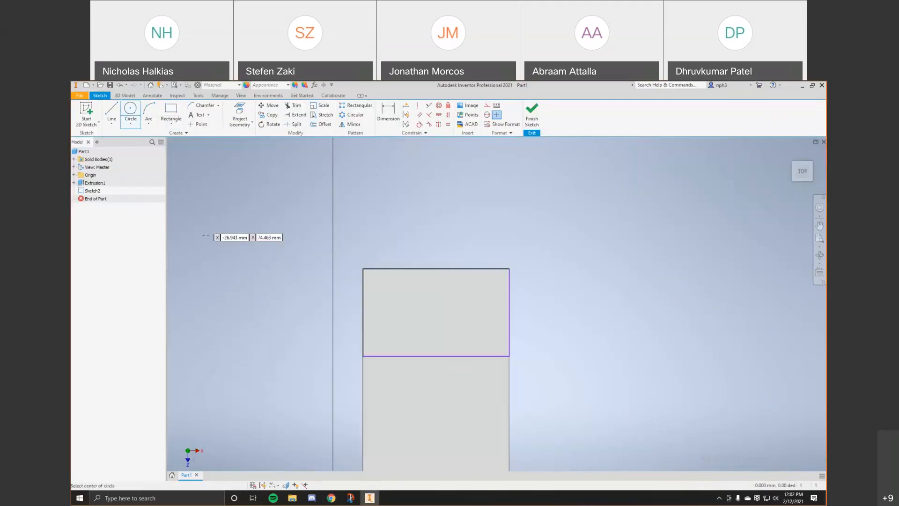
click(436, 269)
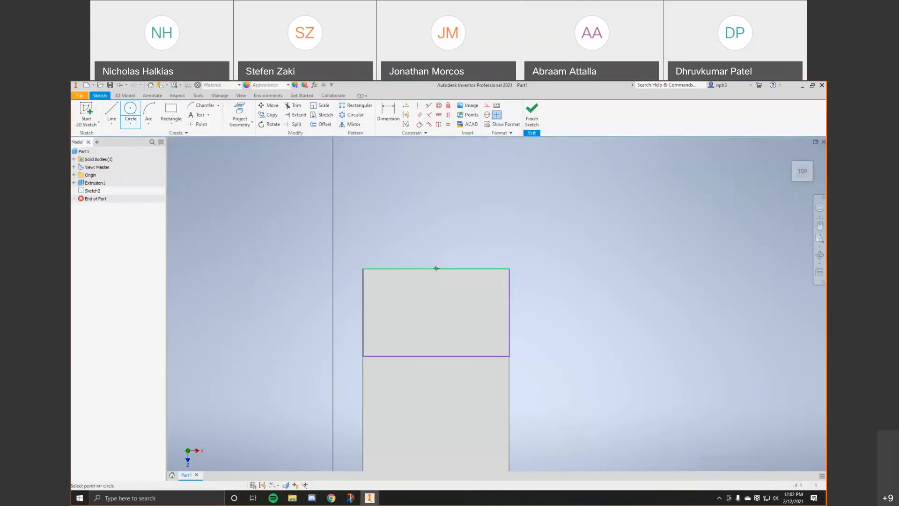
click(509, 269)
key(Escape)
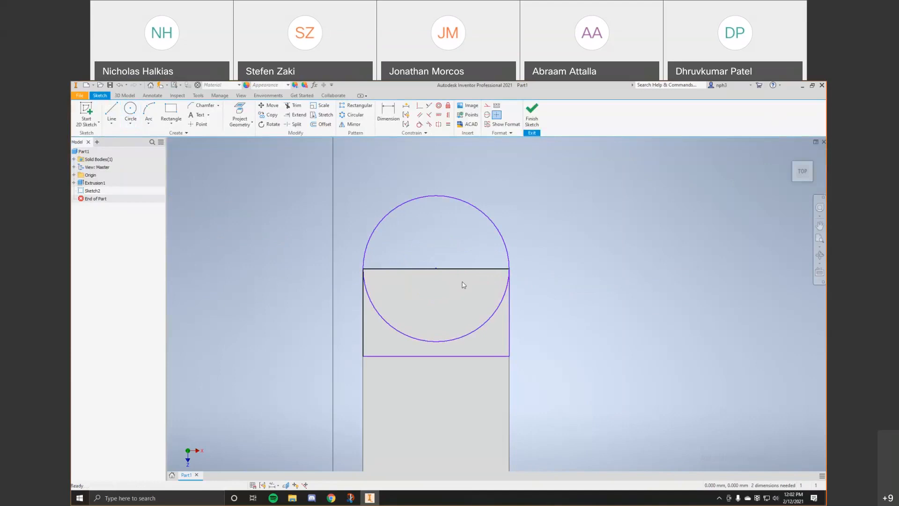
Step: Trim the half of the circle lying inside the block, then delete the remaining outer arc
click(293, 107)
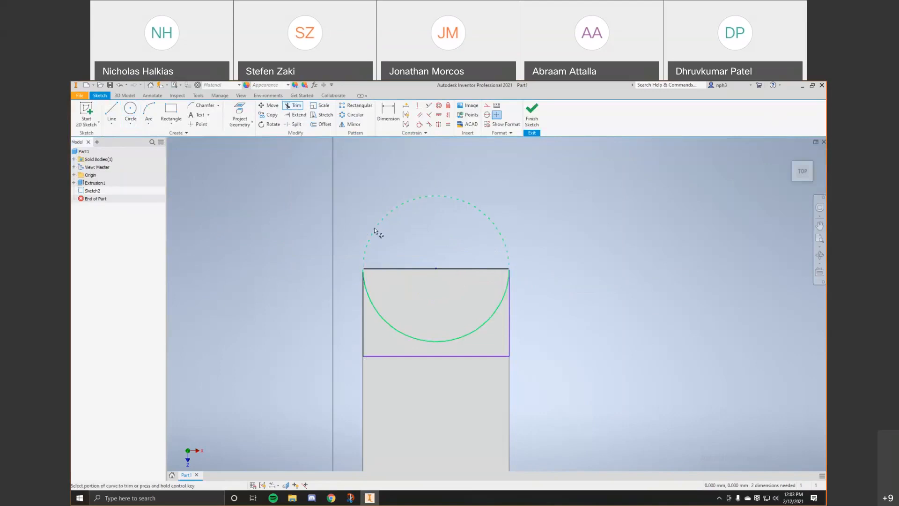
click(371, 302)
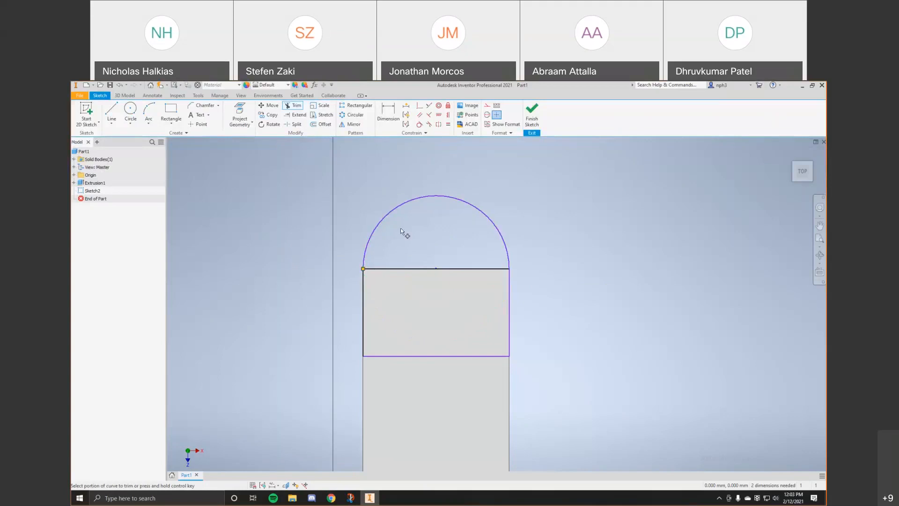
key(Escape)
click(411, 200)
key(Delete)
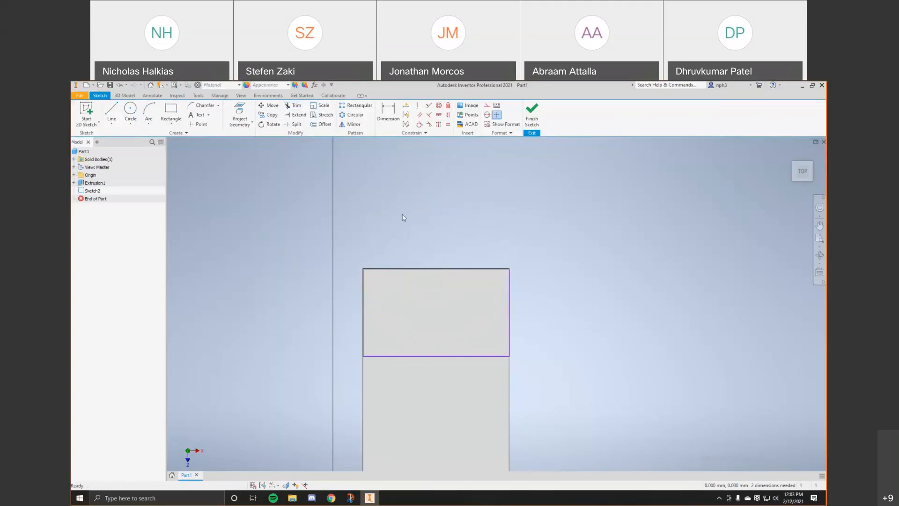
Step: Draw a three-point arc with a 15 mm radius between the two end corners of the rectangle, bulging outward from the block
click(149, 121)
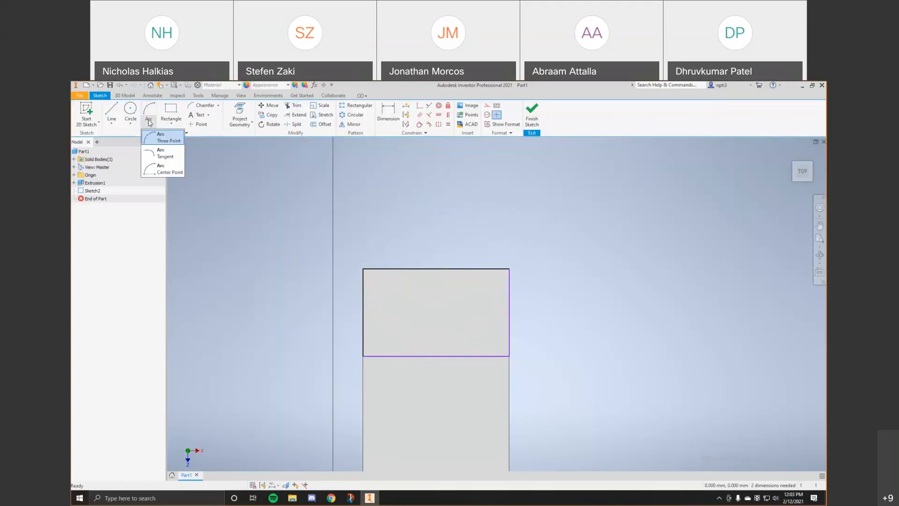
click(161, 140)
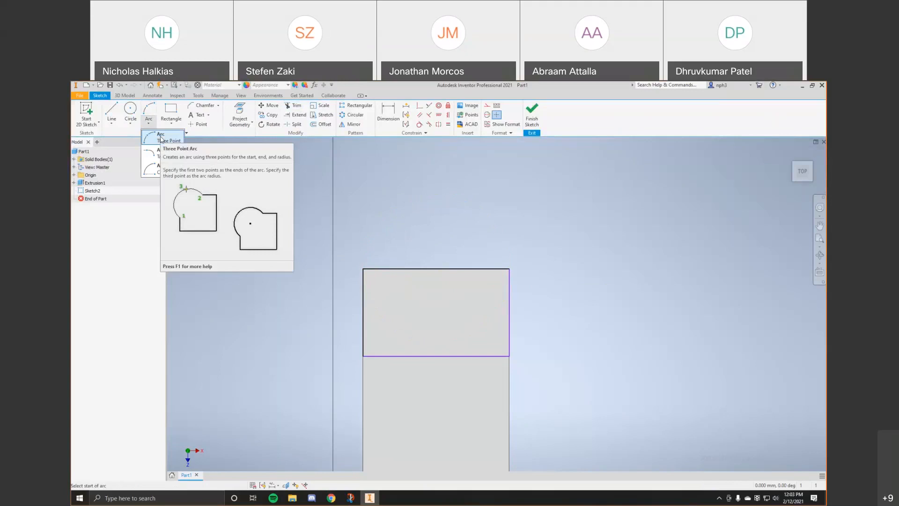
click(160, 139)
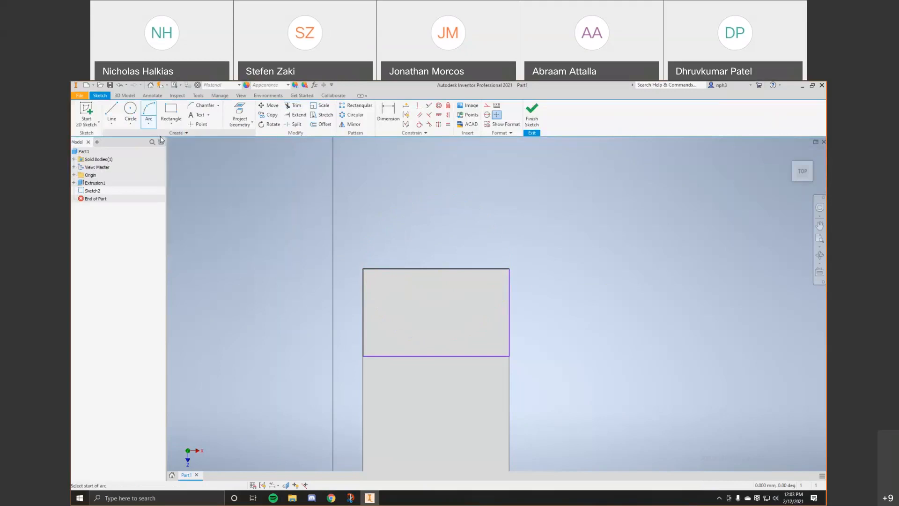
click(363, 270)
click(510, 271)
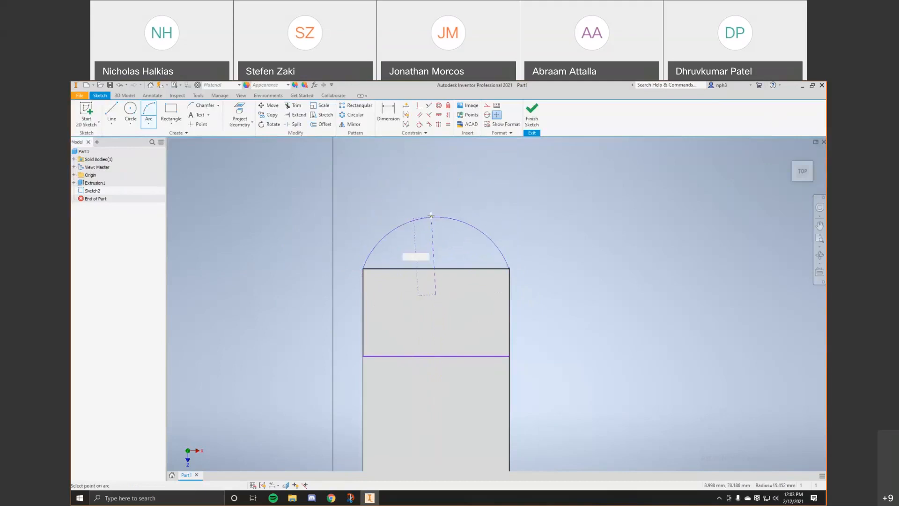
text(15)
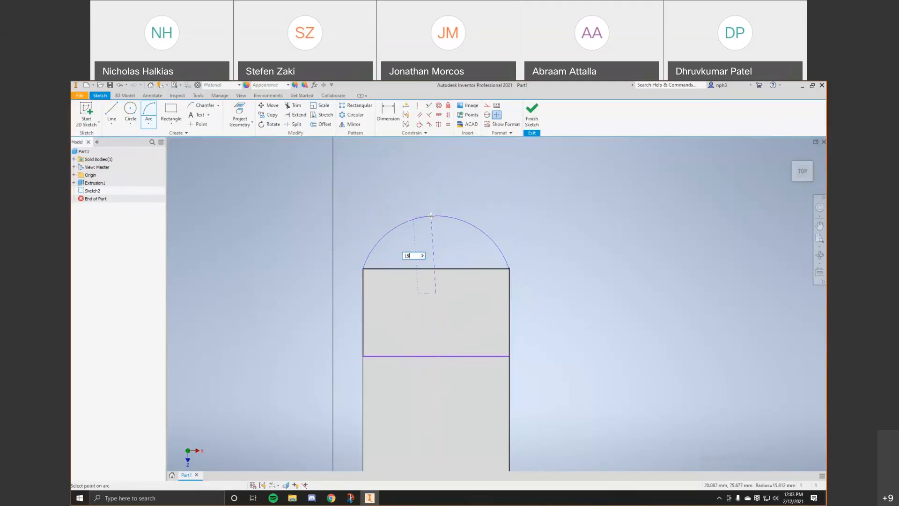
key(Tab)
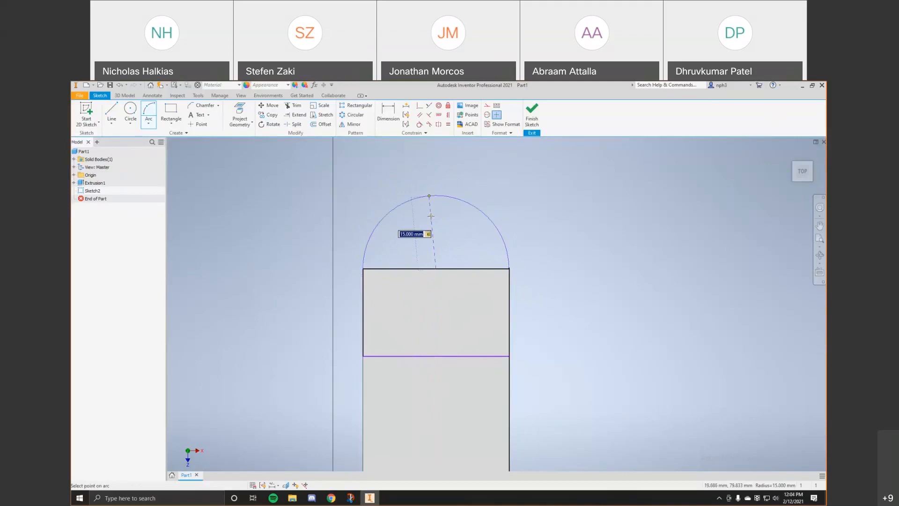
click(431, 215)
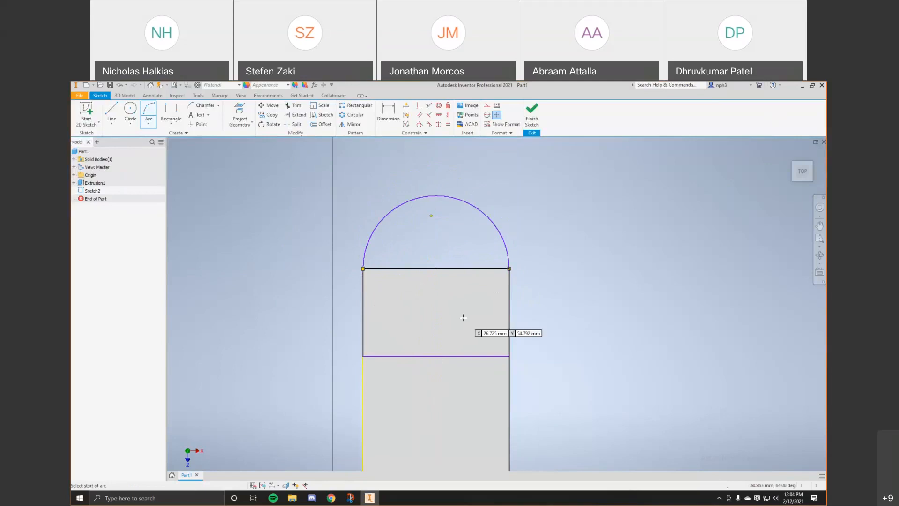
key(Escape)
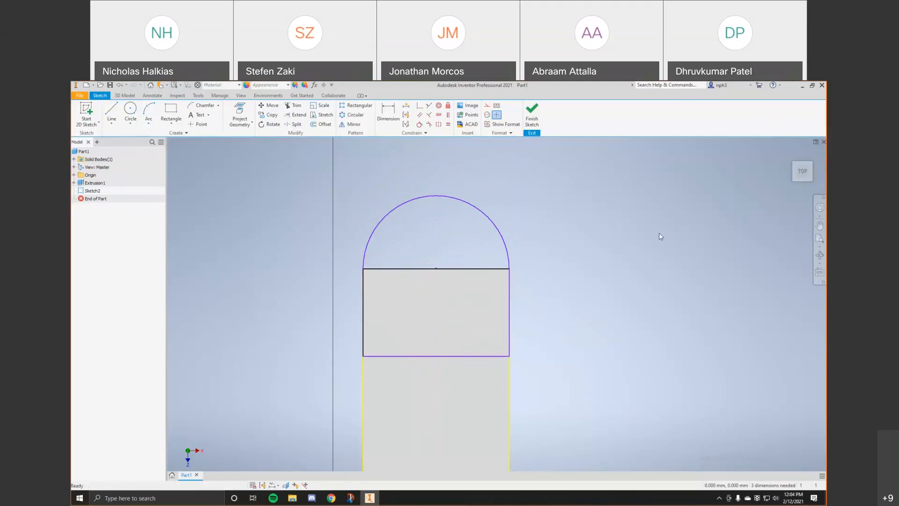
Step: Compare the sketch with the reference drawing, then start an Extrude using the rectangle and the semicircle as profiles
key(alt+Tab)
scroll(571, 336, up, 2)
scroll(571, 336, down, 2)
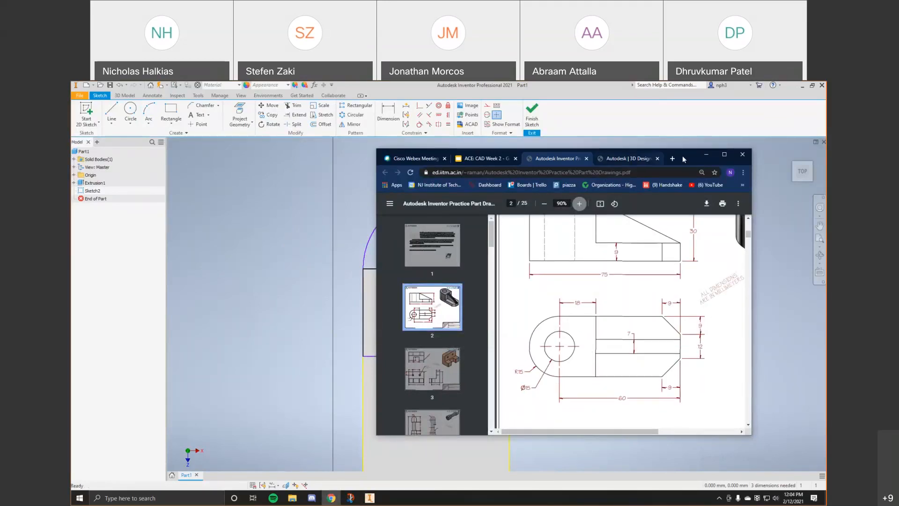
drag(634, 158, 584, 319)
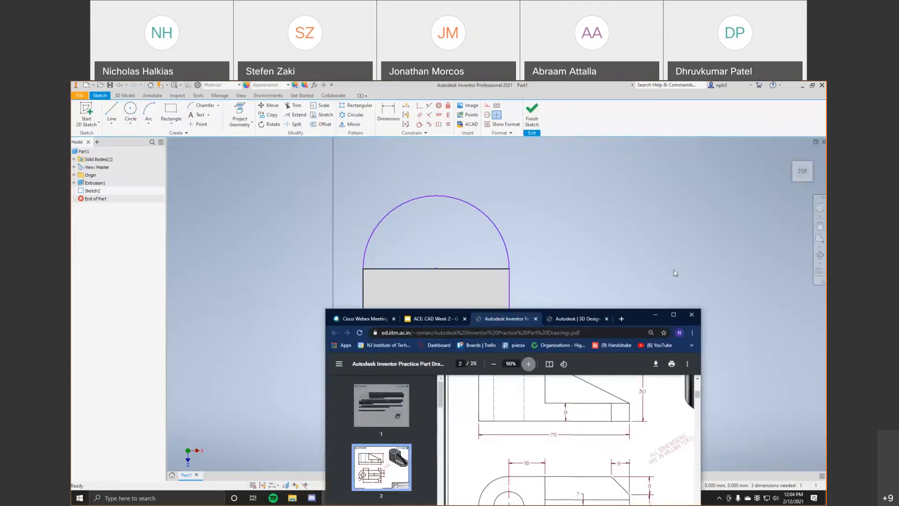
drag(640, 318, 711, 198)
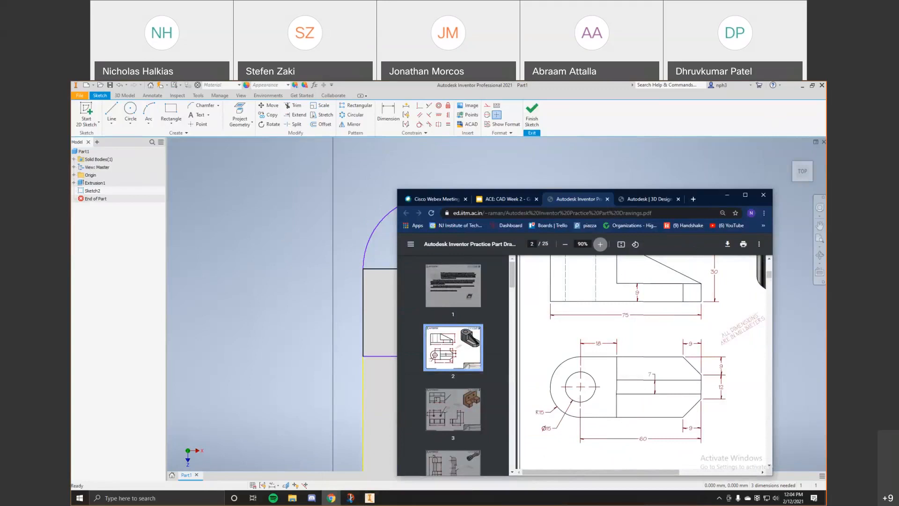
click(380, 304)
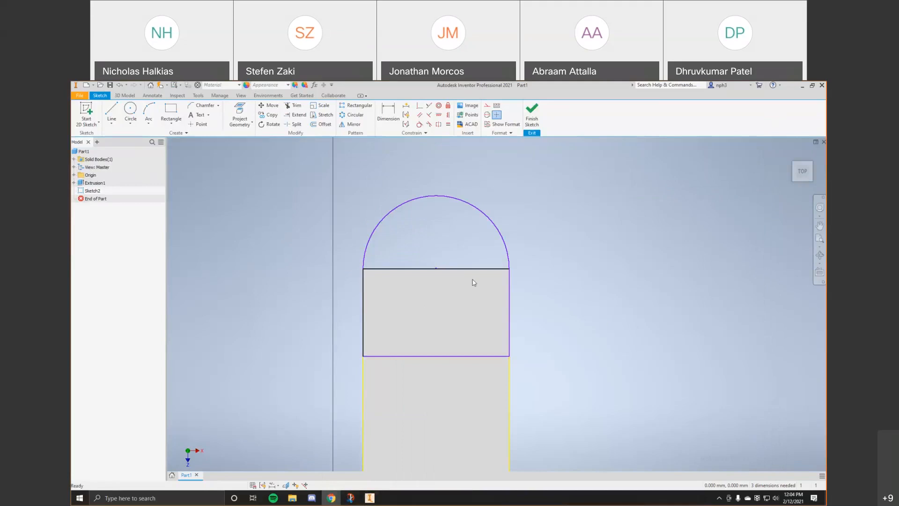
click(124, 96)
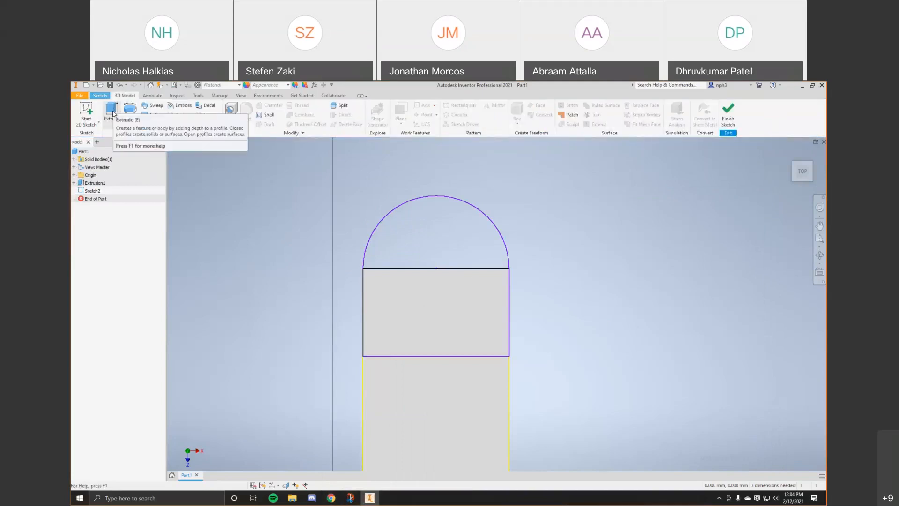
click(113, 112)
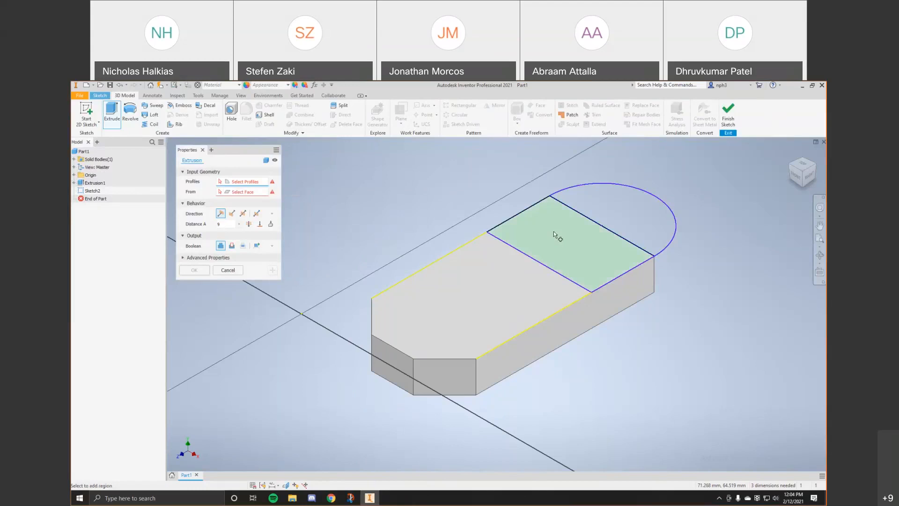
click(563, 247)
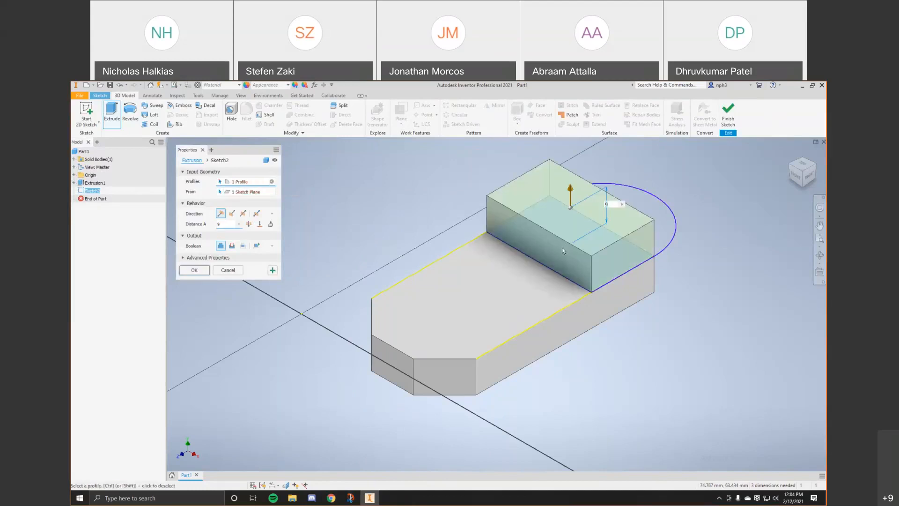
click(664, 218)
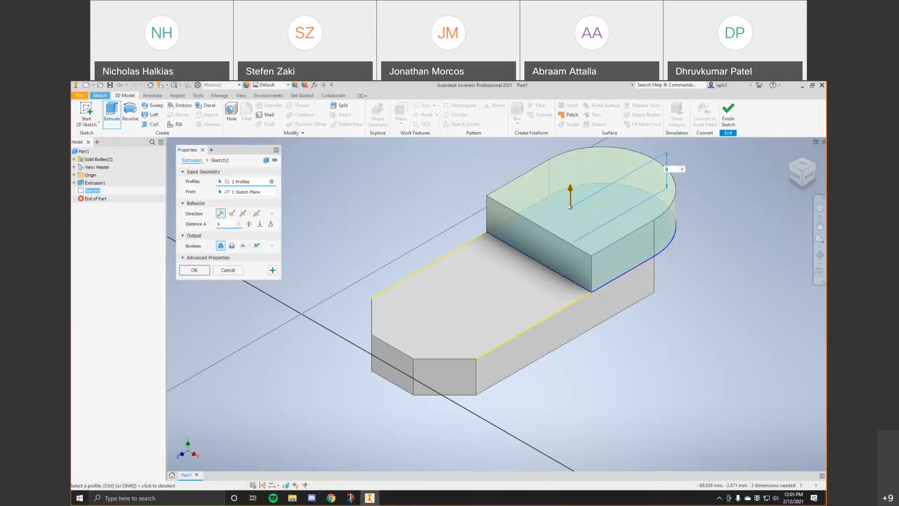
Step: Check the heights in the reference drawing, then set the extrusion to asymmetric with Distance A 21 mm and Distance B 9 mm
key(alt+Tab)
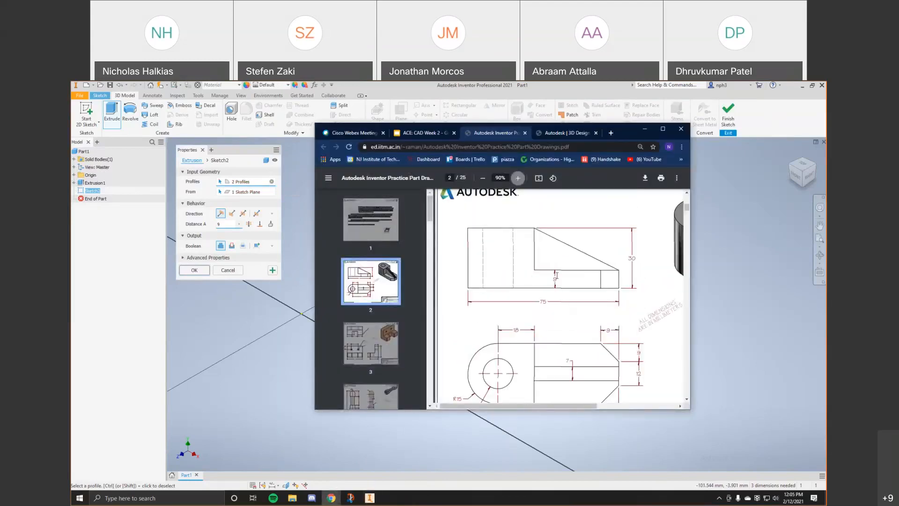
scroll(557, 277, down, 1)
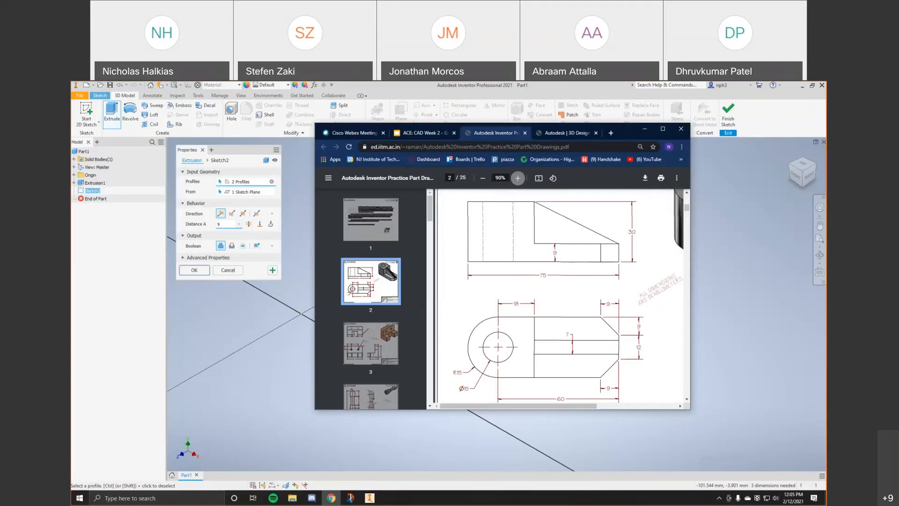
click(645, 129)
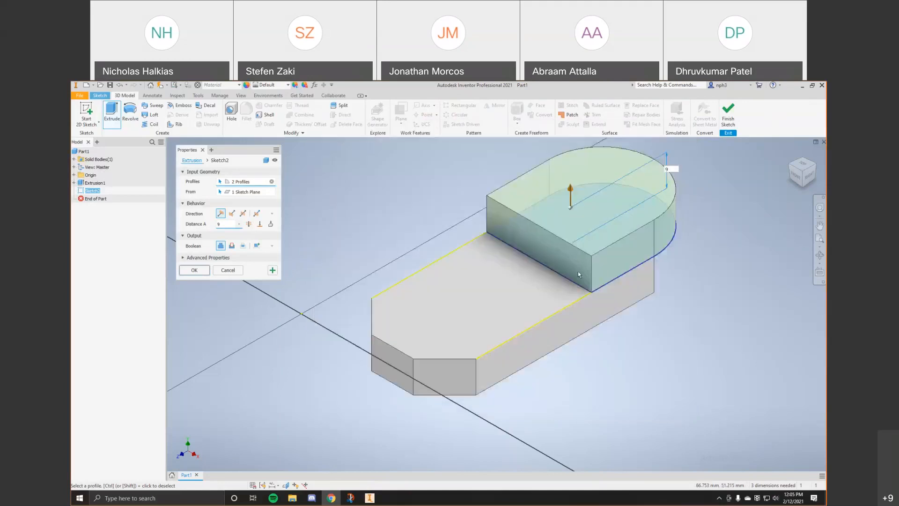
click(257, 214)
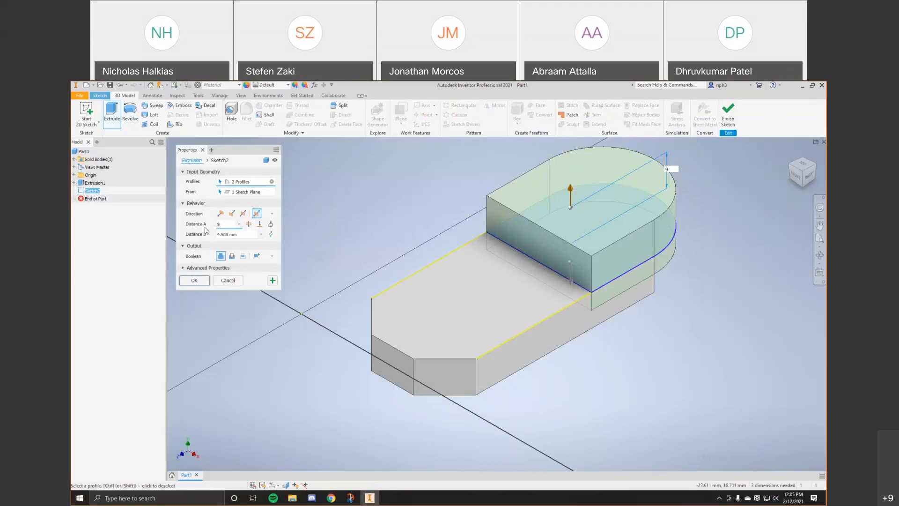
text(21)
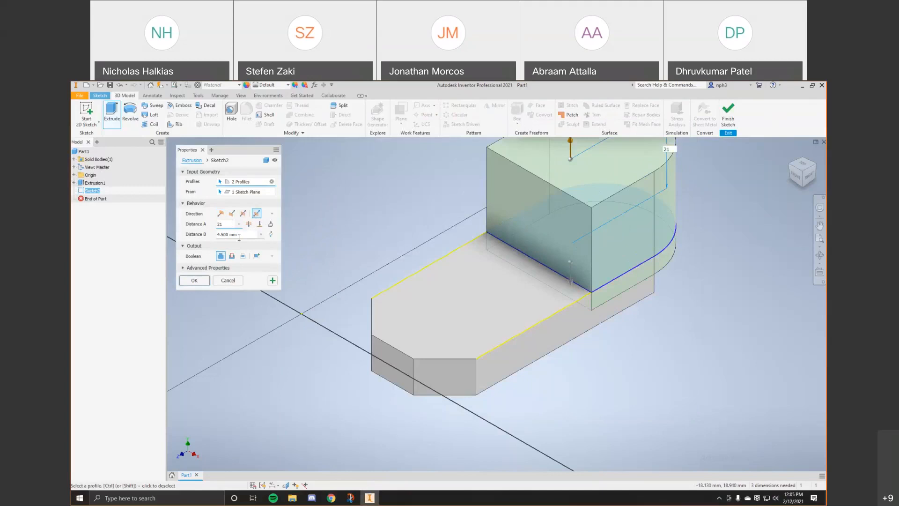
click(236, 235)
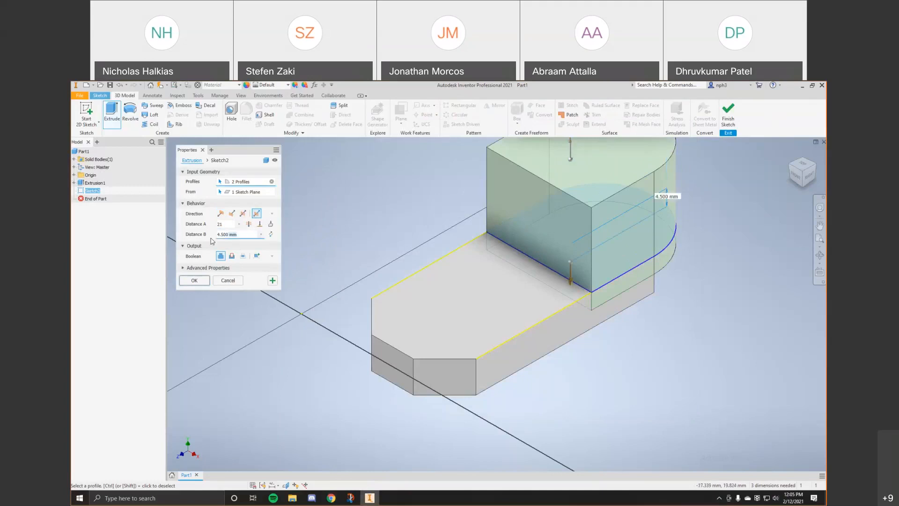
text(9)
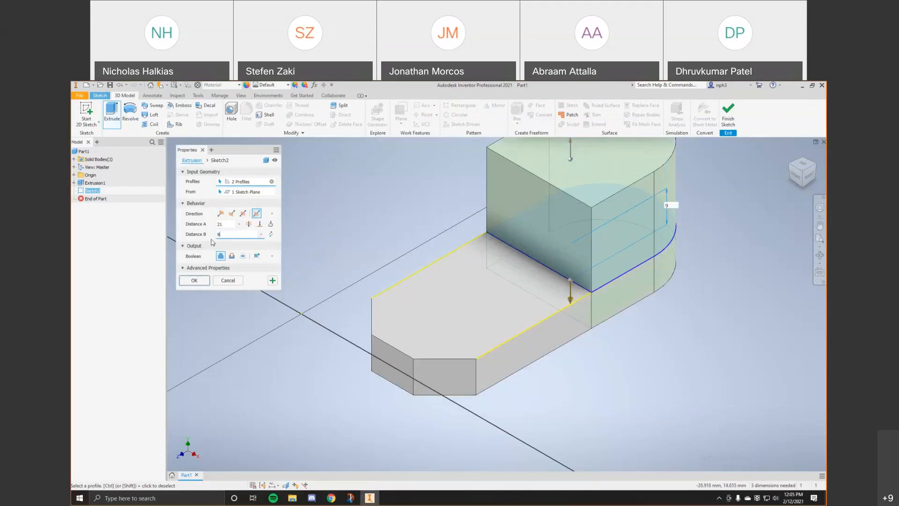
scroll(723, 284, down, 3)
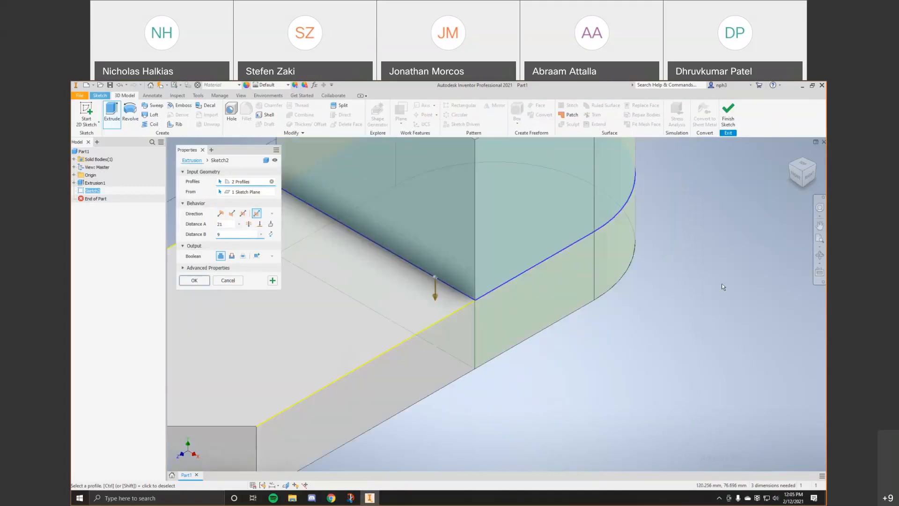
scroll(722, 283, up, 5)
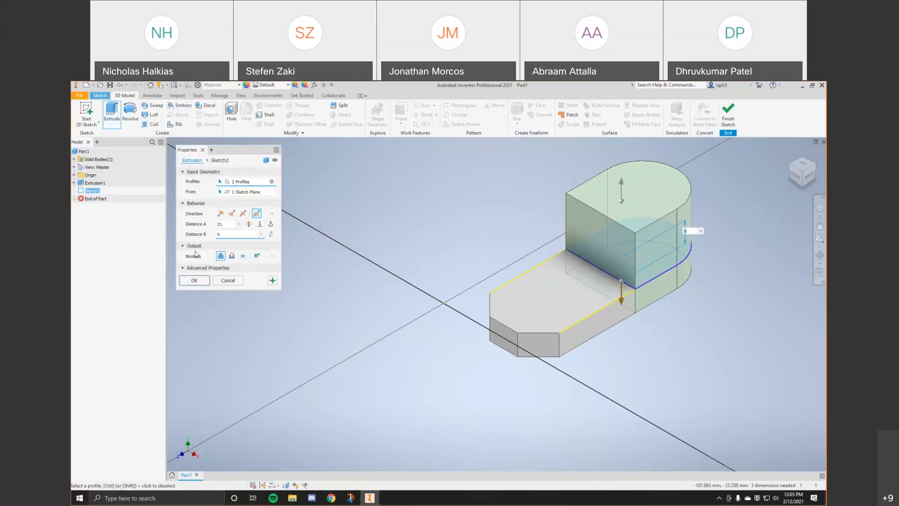
Step: Preview the extrusion as Cut and Intersect, then set it back to Join and complete it
click(232, 257)
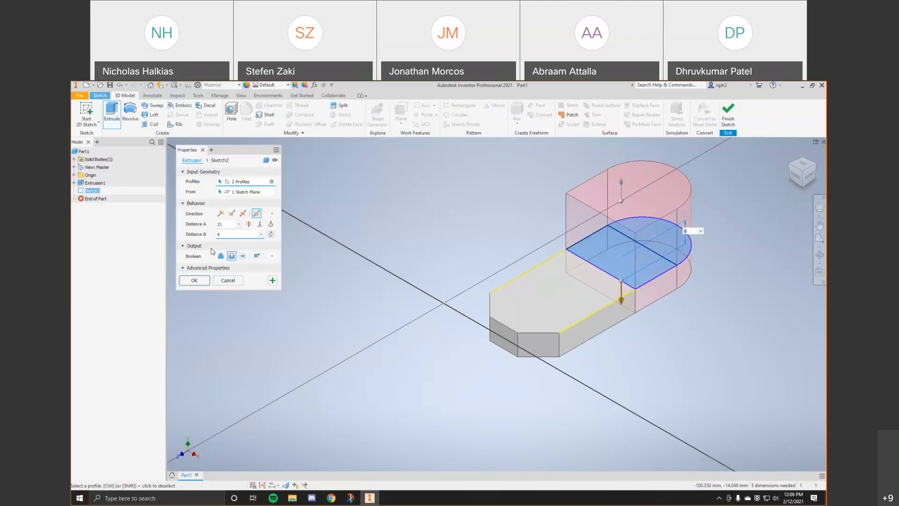
click(243, 257)
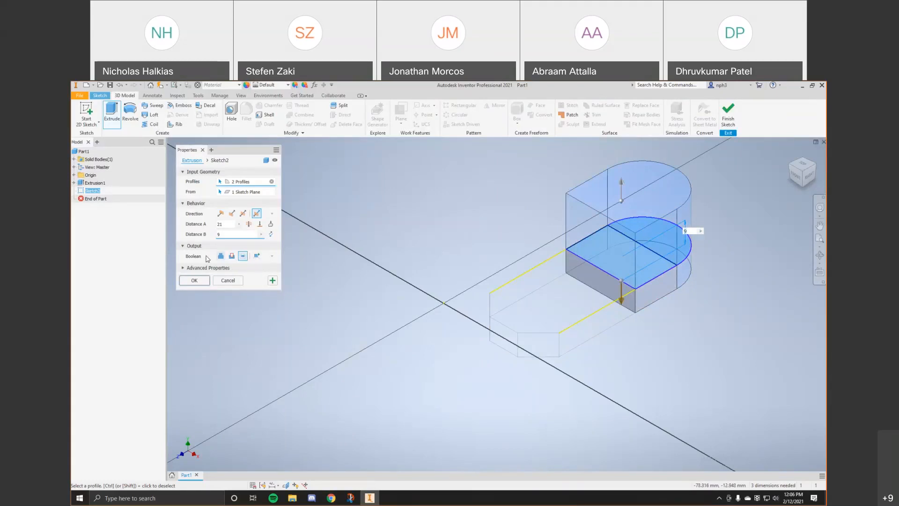
click(220, 255)
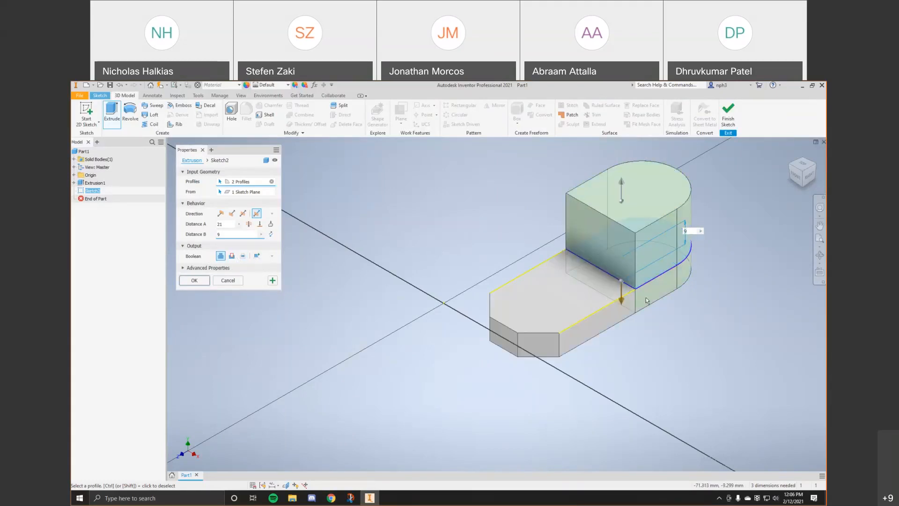
click(194, 280)
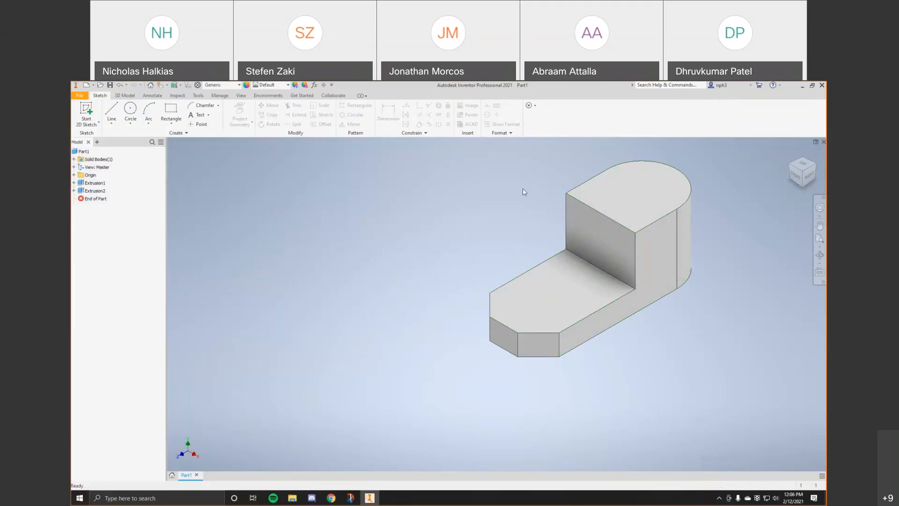
Step: Examine the isometric view in the reference drawing for the features still missing from the model, then return to the part
key(alt+Tab)
scroll(417, 386, up, 1)
scroll(417, 385, down, 1)
drag(403, 454, 475, 452)
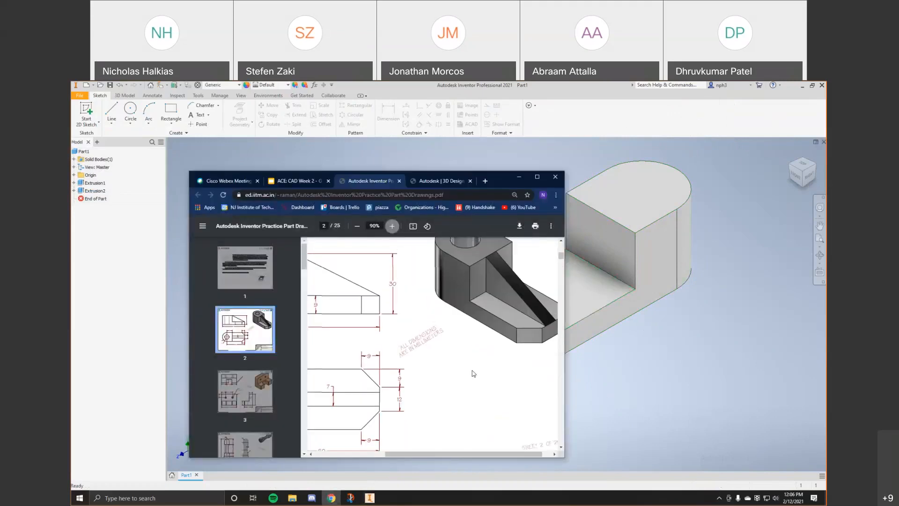
scroll(476, 293, up, 1)
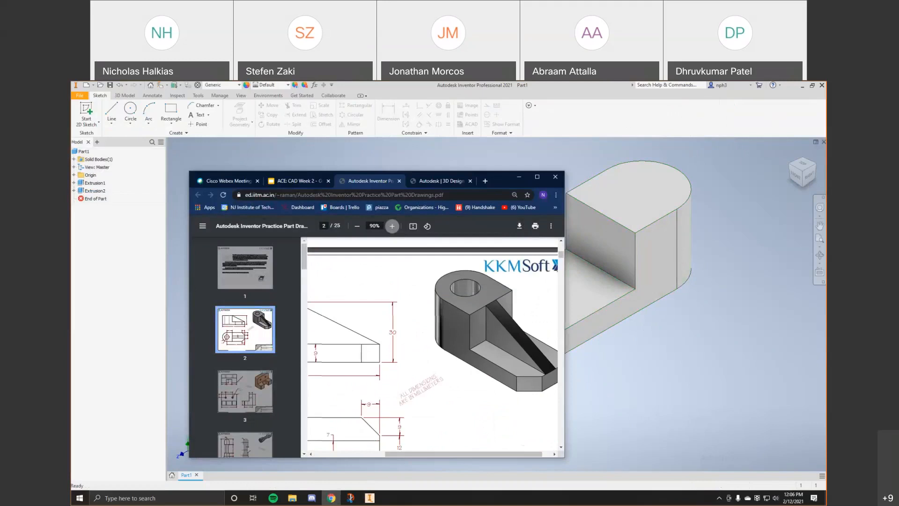
click(603, 284)
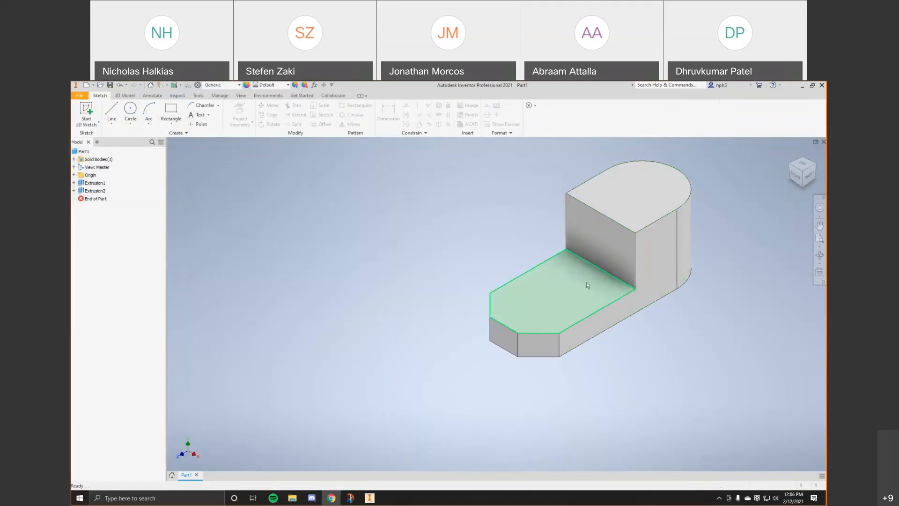
Step: Add a 15 mm through-all hole on the upright's top face, concentric with its rounded edge, checking the drawing for its size
click(123, 96)
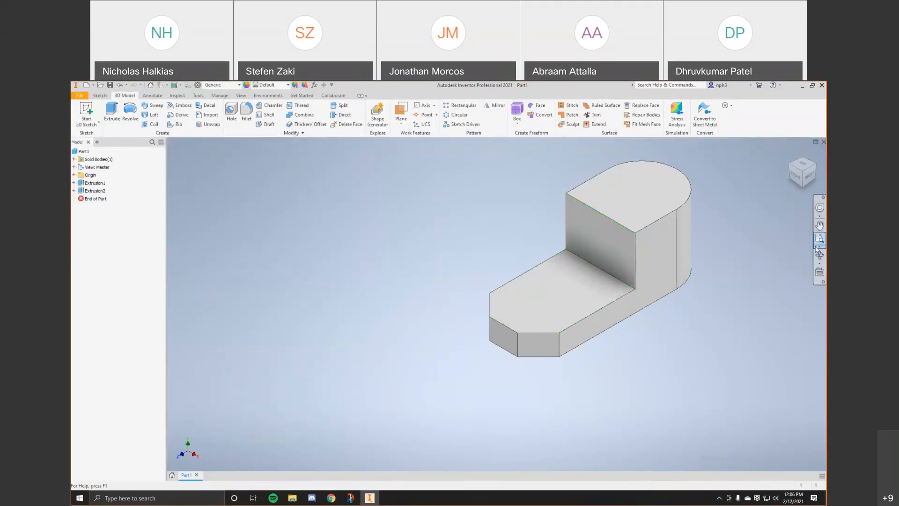
scroll(621, 250, down, 1)
middle_drag(622, 251, 540, 292)
scroll(540, 293, down, 1)
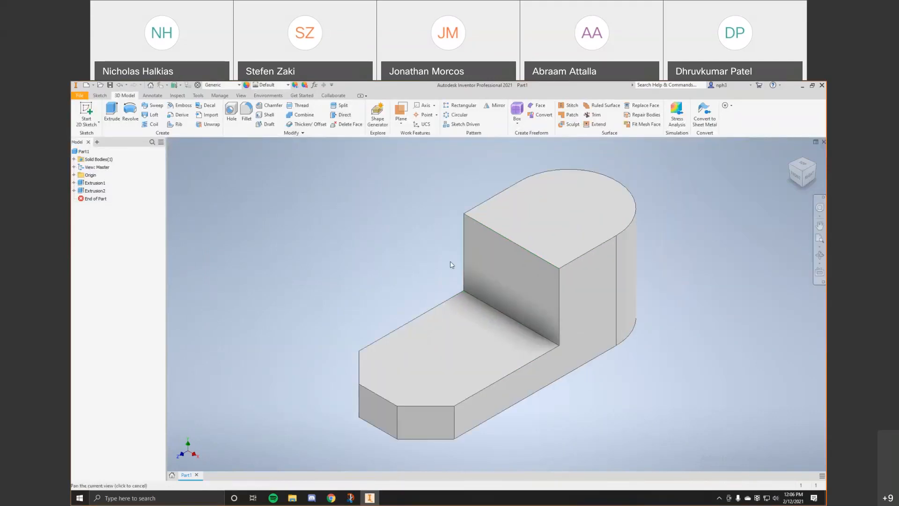
click(231, 114)
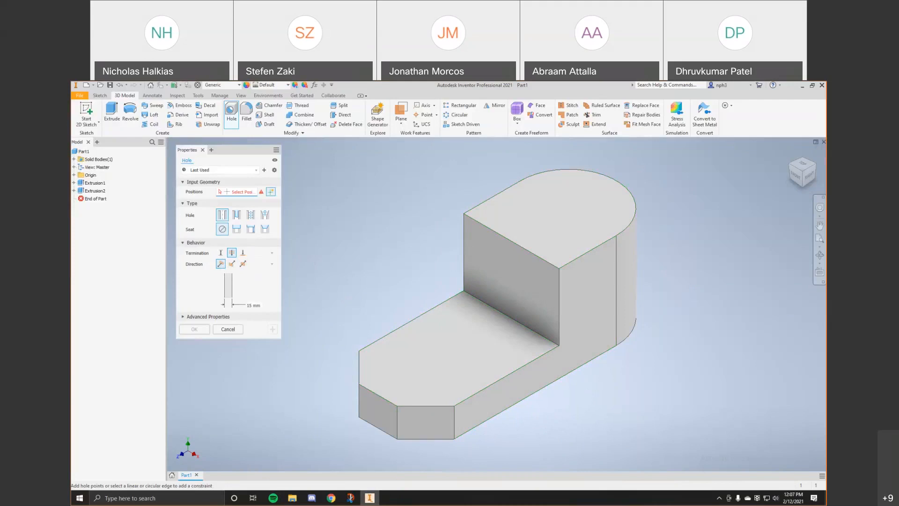
key(alt+Tab)
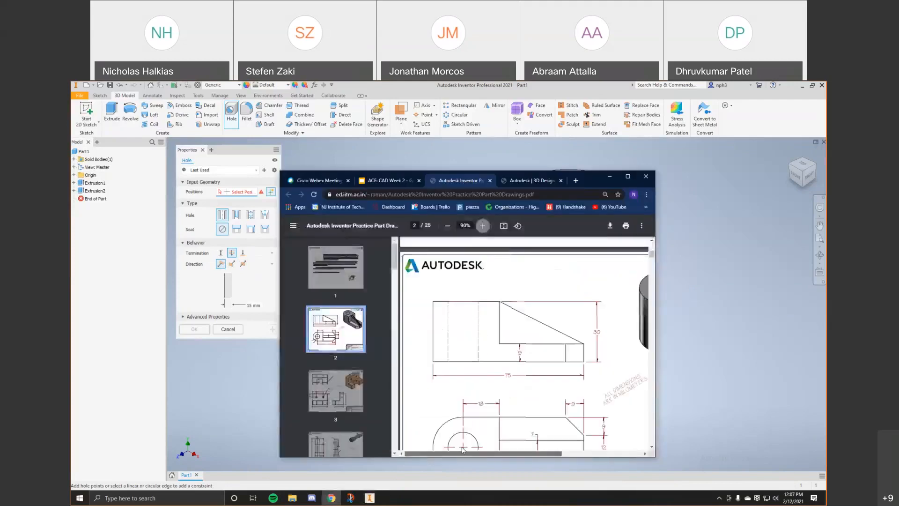
scroll(570, 297, down, 3)
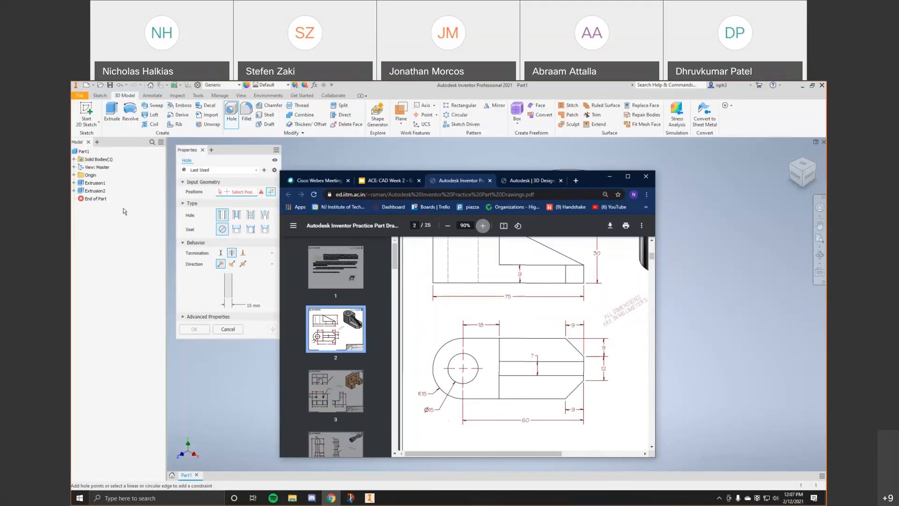
key(alt+Tab)
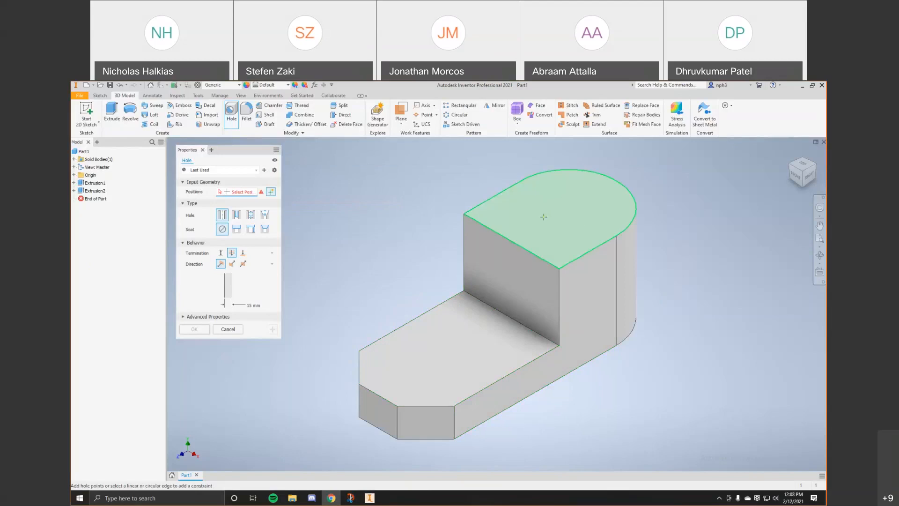
click(506, 209)
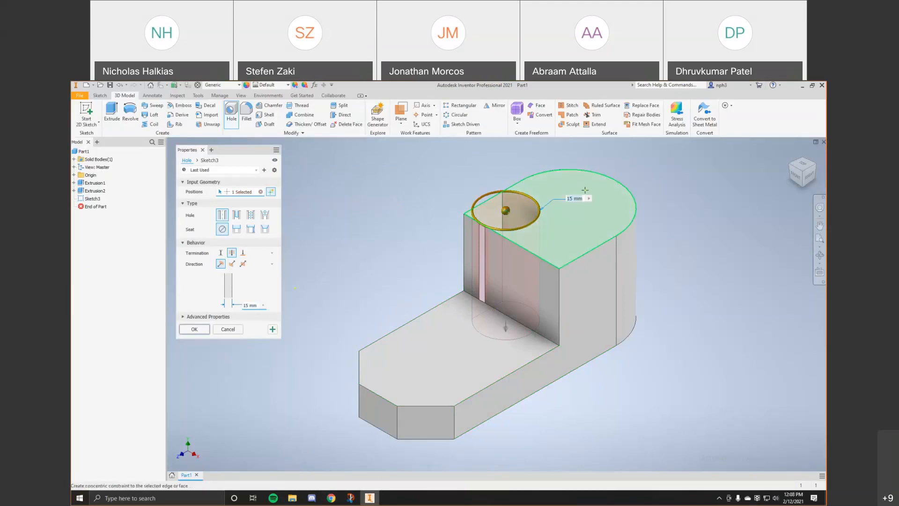
click(629, 191)
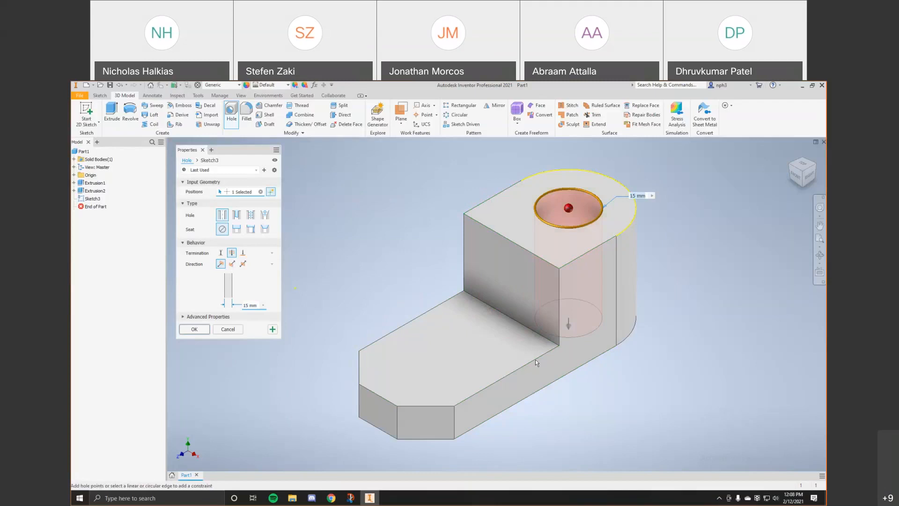
click(194, 330)
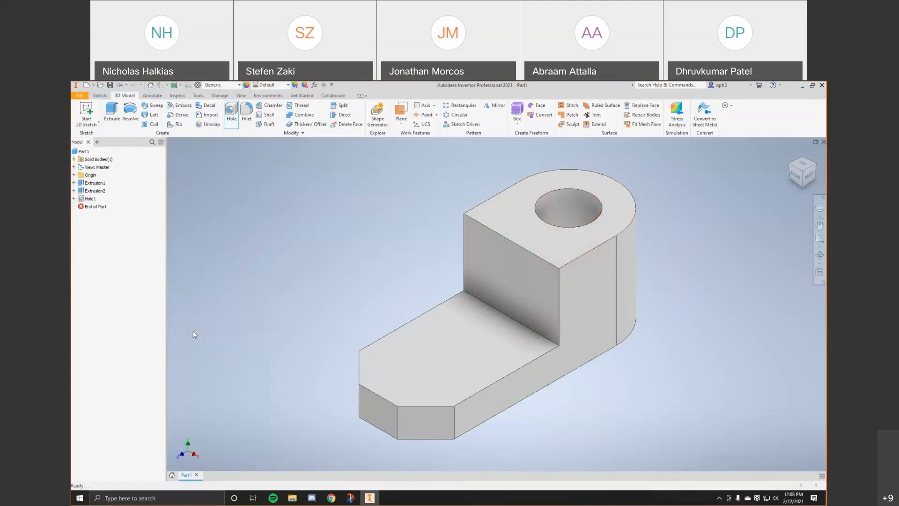
Step: Orbit around the part and view it upright from the front to inspect its shape, then return to the isometric view
click(820, 255)
mouse_move(495, 176)
mouse_down()
mouse_move(501, 213)
mouse_move(496, 170)
mouse_up()
click(820, 255)
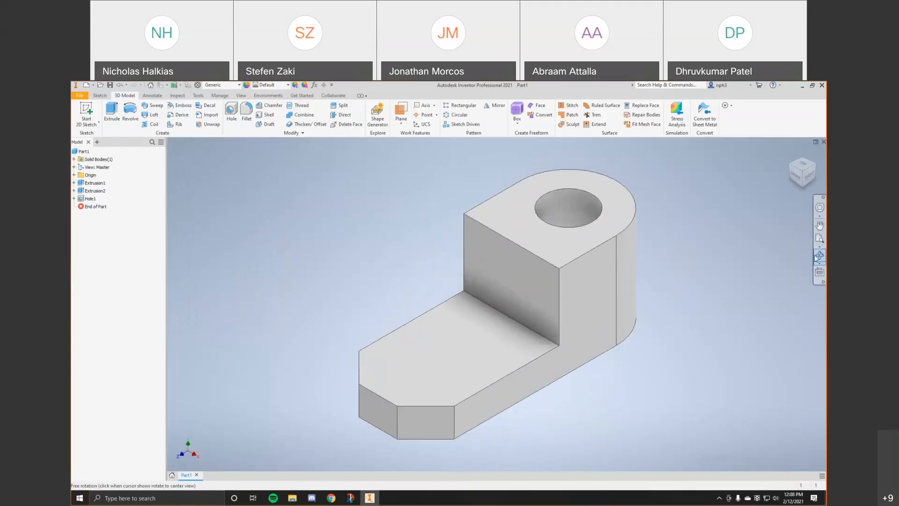
mouse_move(658, 281)
middle_down()
mouse_move(707, 281)
mouse_move(663, 276)
mouse_move(656, 288)
middle_up()
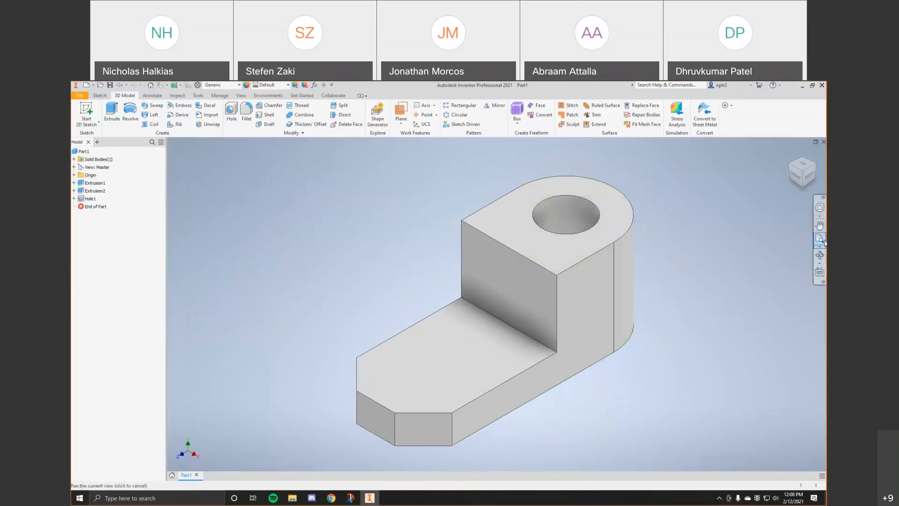
click(820, 256)
key(Escape)
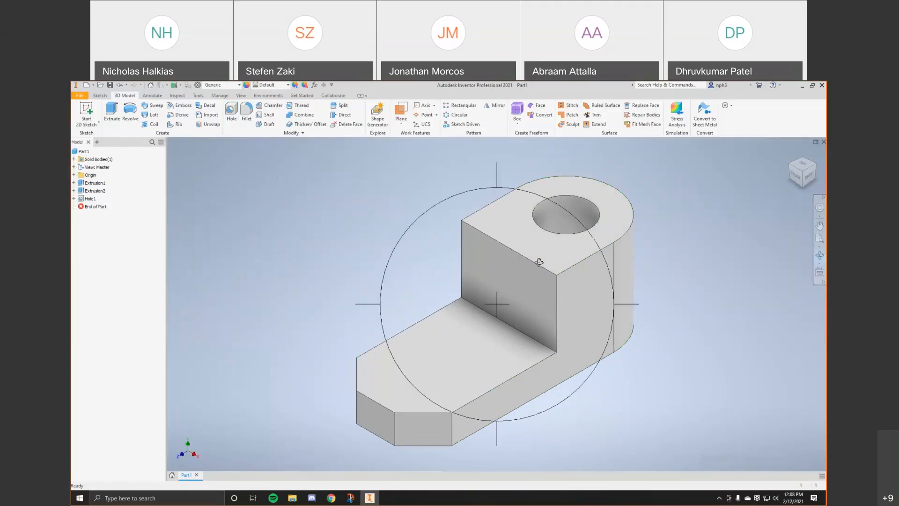
click(821, 254)
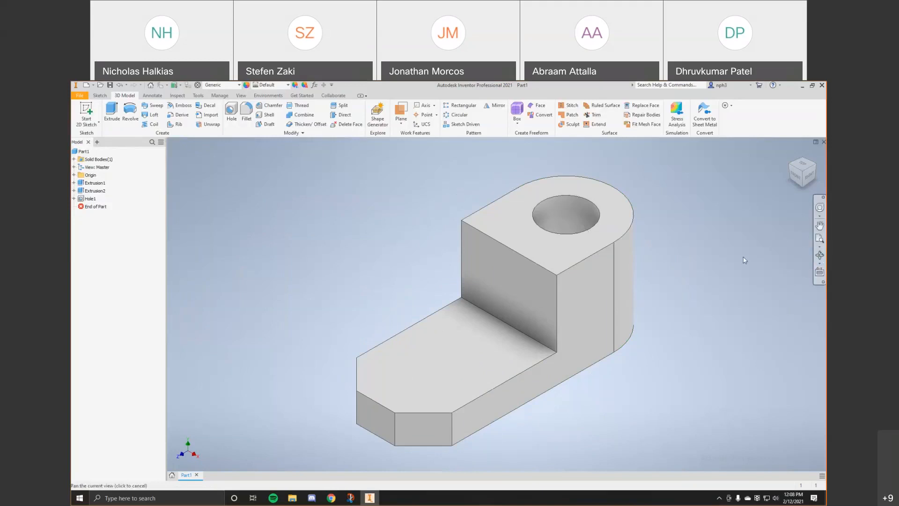
drag(520, 265, 392, 255)
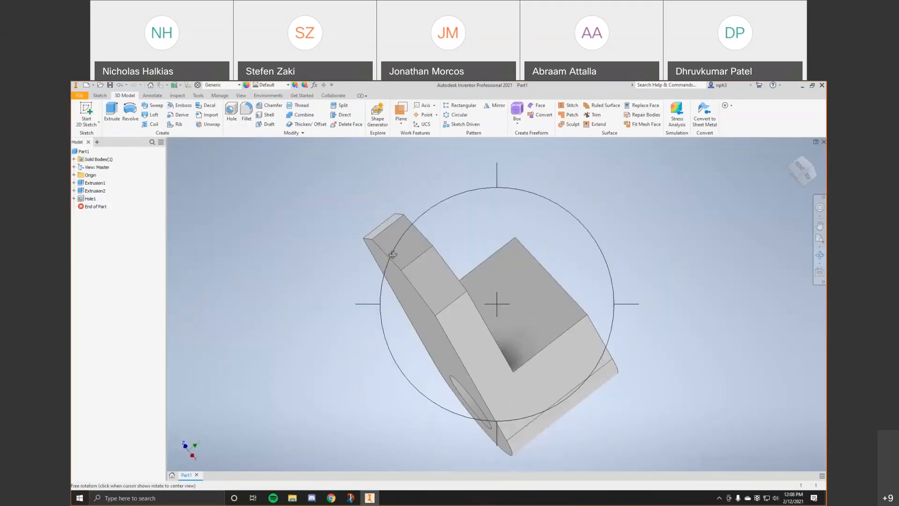
drag(500, 201, 482, 186)
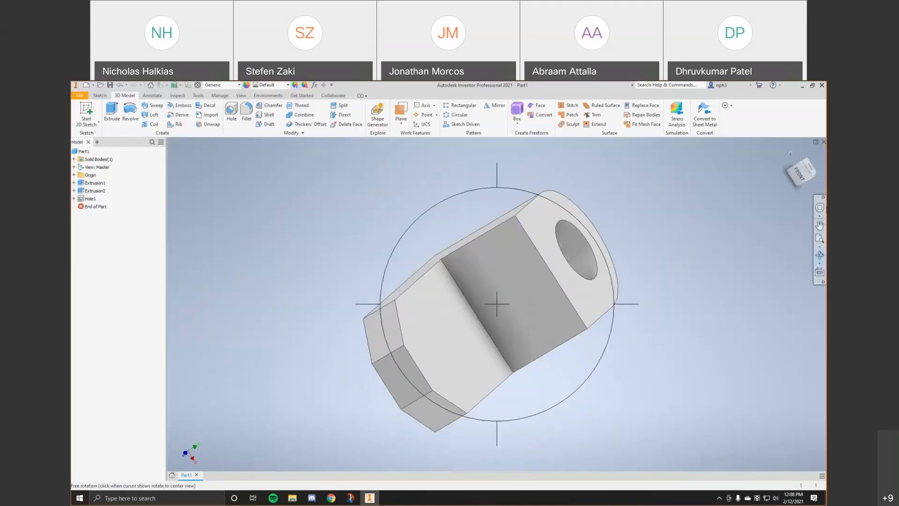
click(800, 174)
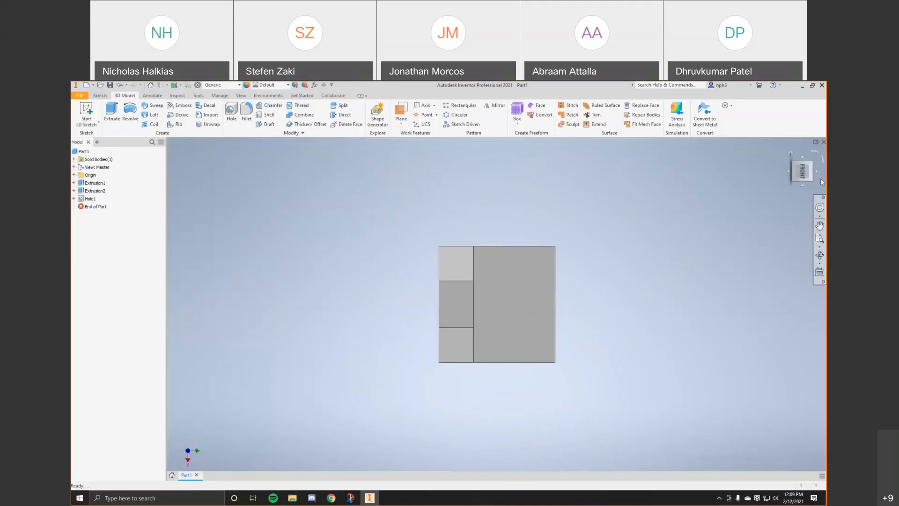
click(815, 156)
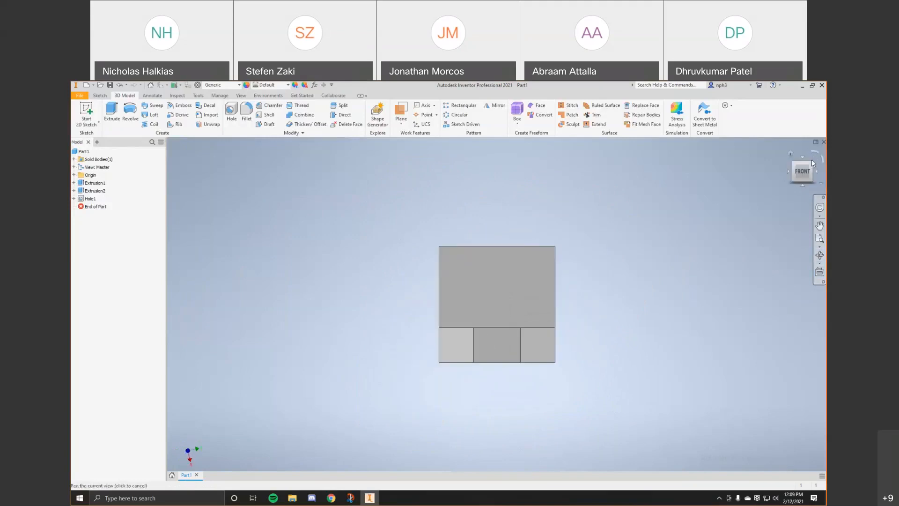
click(808, 169)
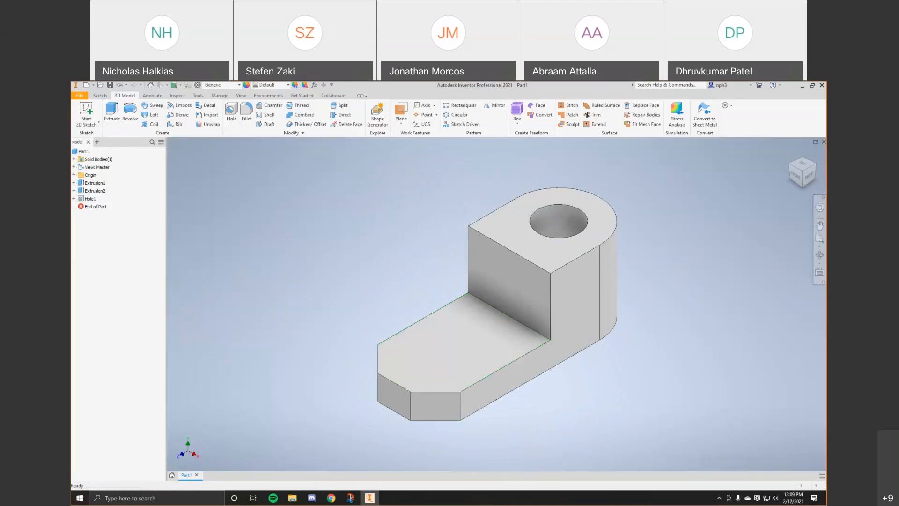
Step: Examine the sloped rib in the reference drawing's isometric and front views, then return to the part
key(alt+Tab)
drag(511, 423, 578, 428)
scroll(553, 339, up, 3)
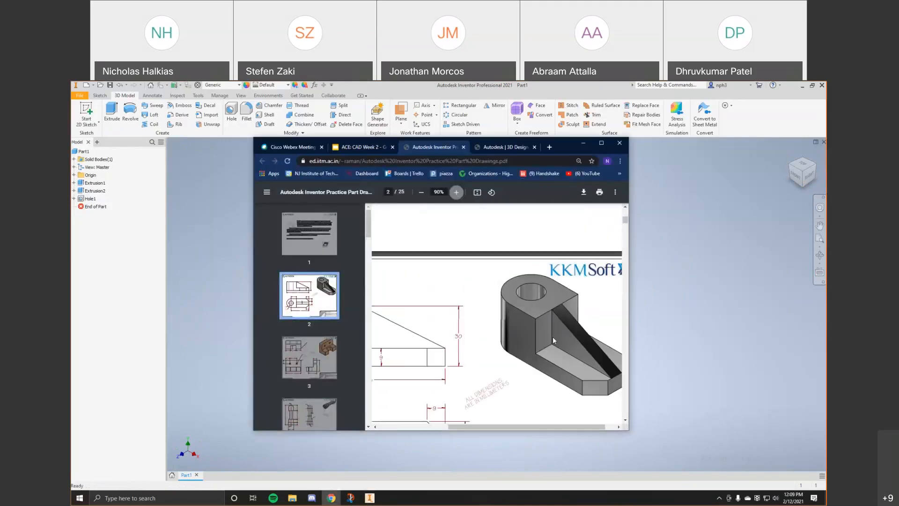
scroll(560, 333, down, 1)
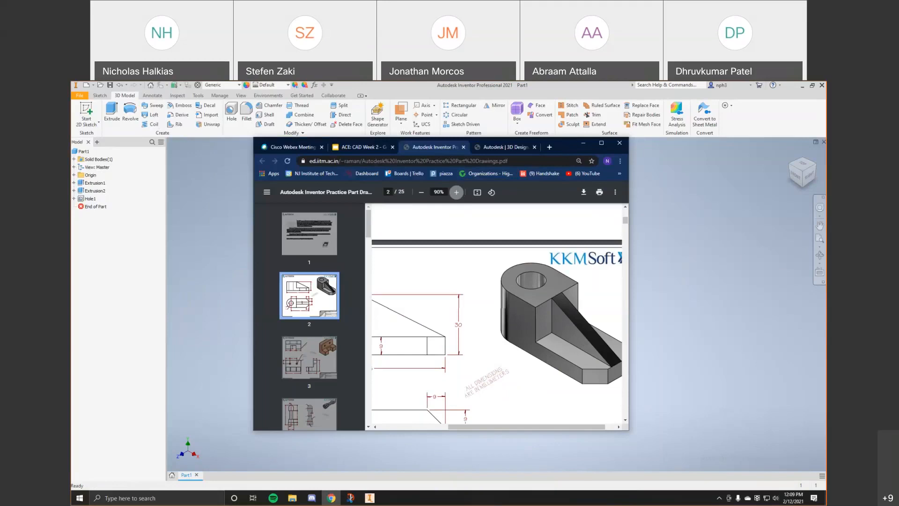
click(583, 143)
click(99, 95)
click(94, 114)
scroll(475, 263, up, 3)
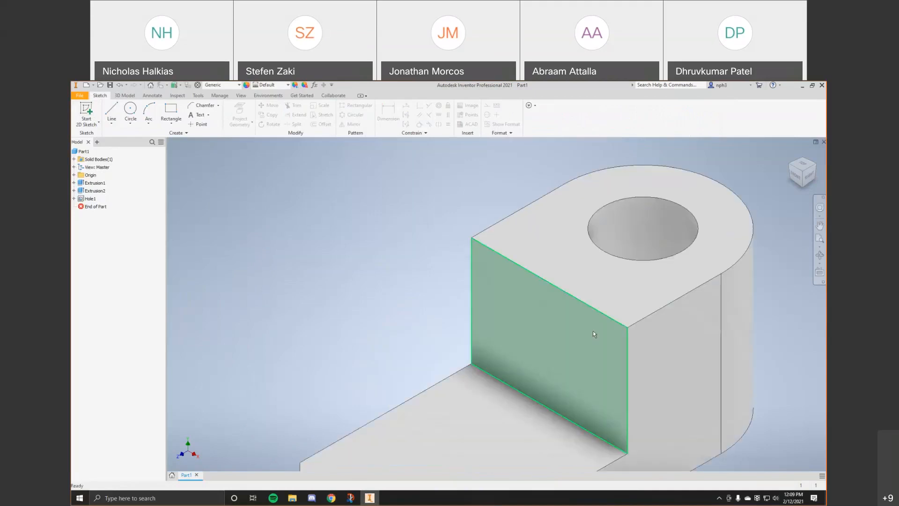
scroll(593, 331, down, 5)
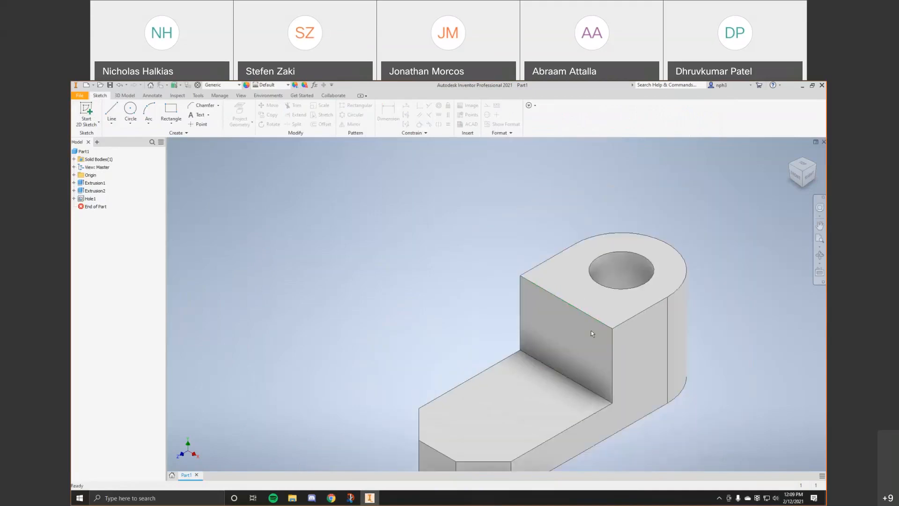
click(820, 240)
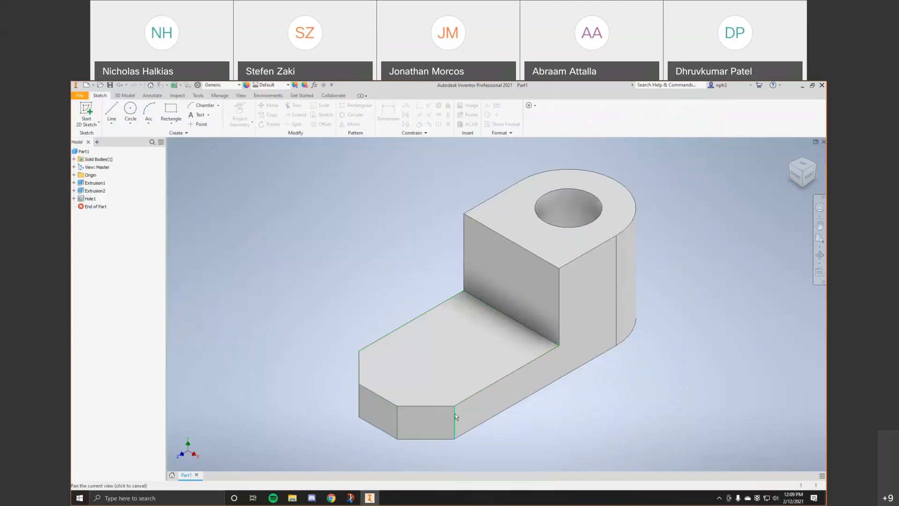
click(89, 112)
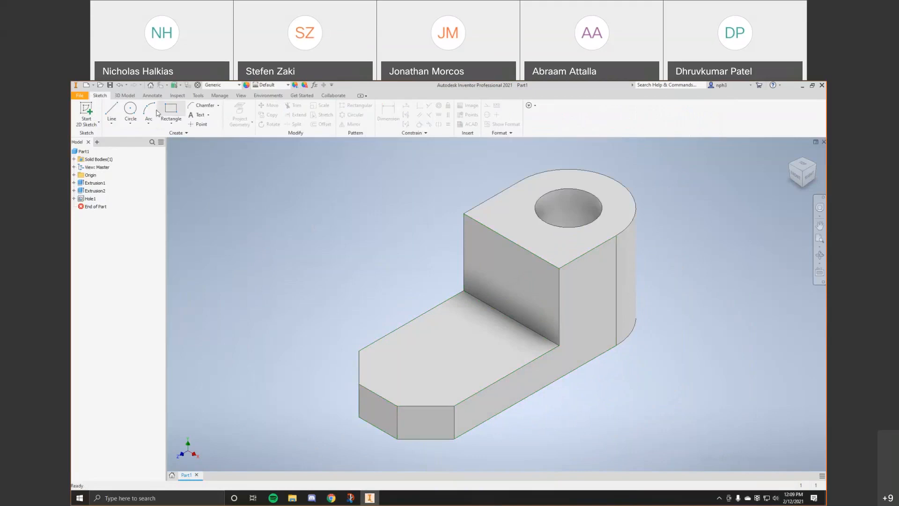
Step: Create a three-point work plane through the midpoints of the base's front top edge, the upright's lower front edge and its upper front edge
click(122, 96)
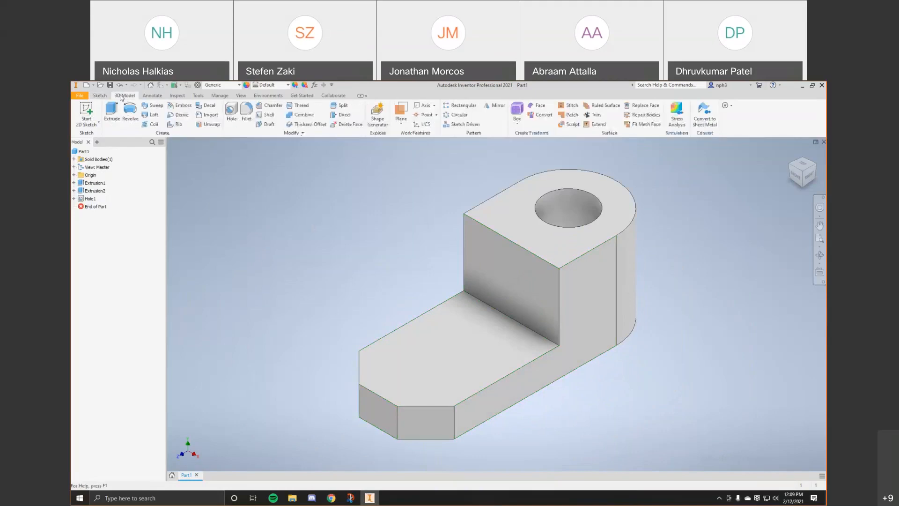
click(398, 125)
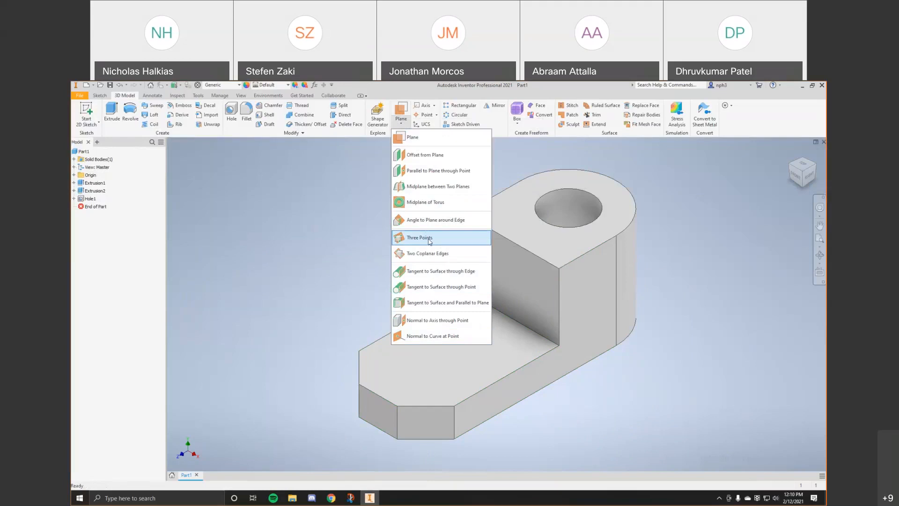
click(429, 239)
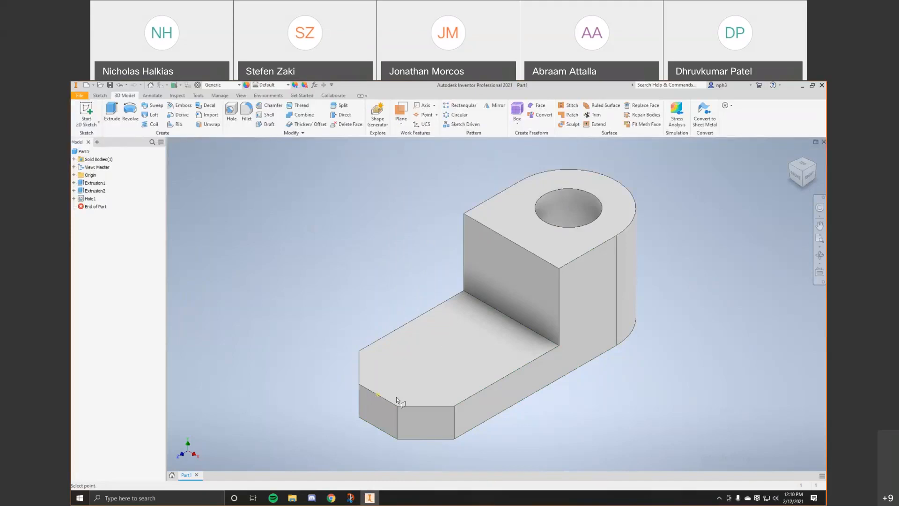
click(512, 319)
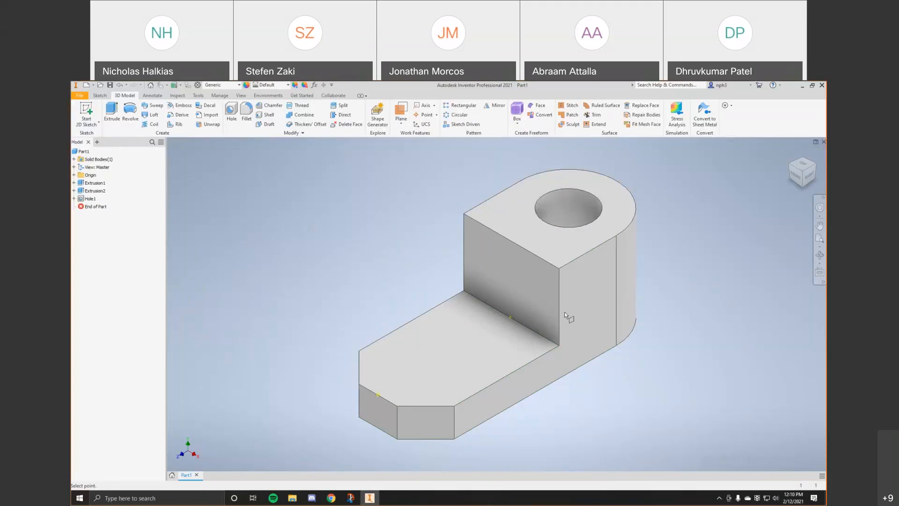
click(513, 240)
click(386, 277)
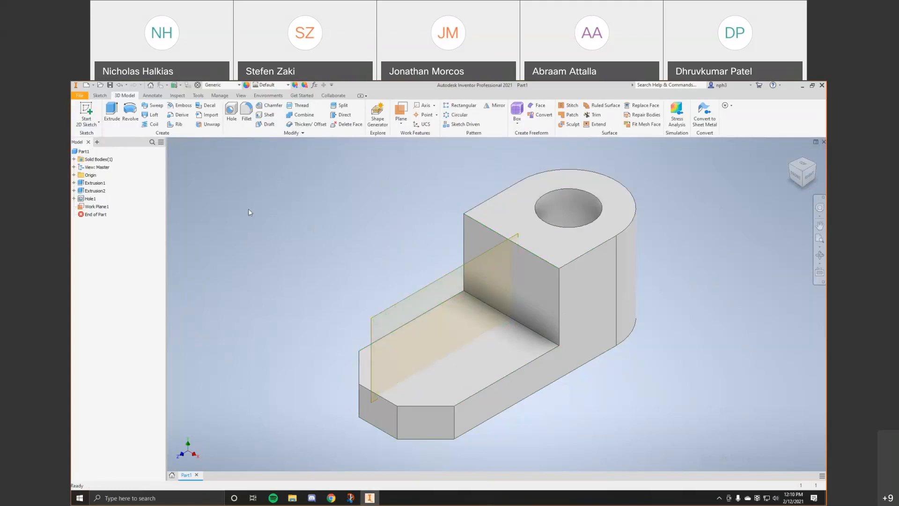
Step: Start a 2D sketch on the new work plane, check it from the front, and return to the isometric view
click(100, 95)
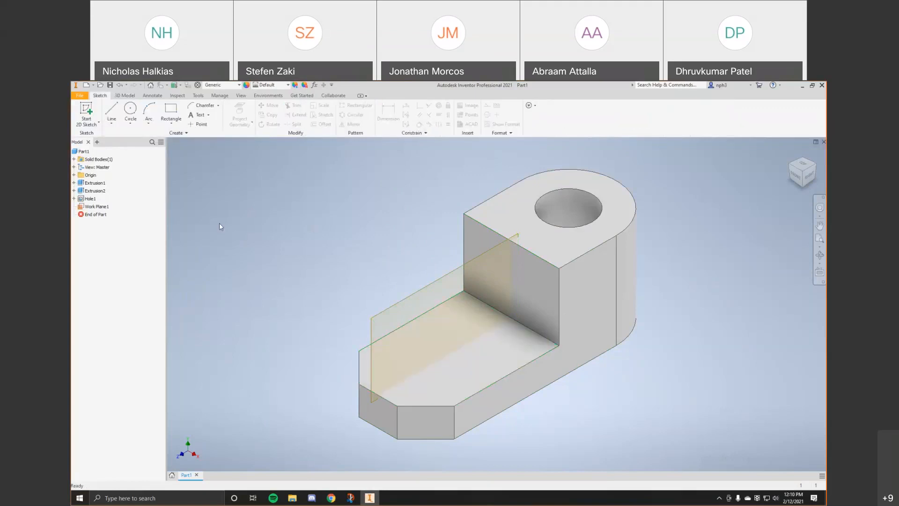
click(92, 112)
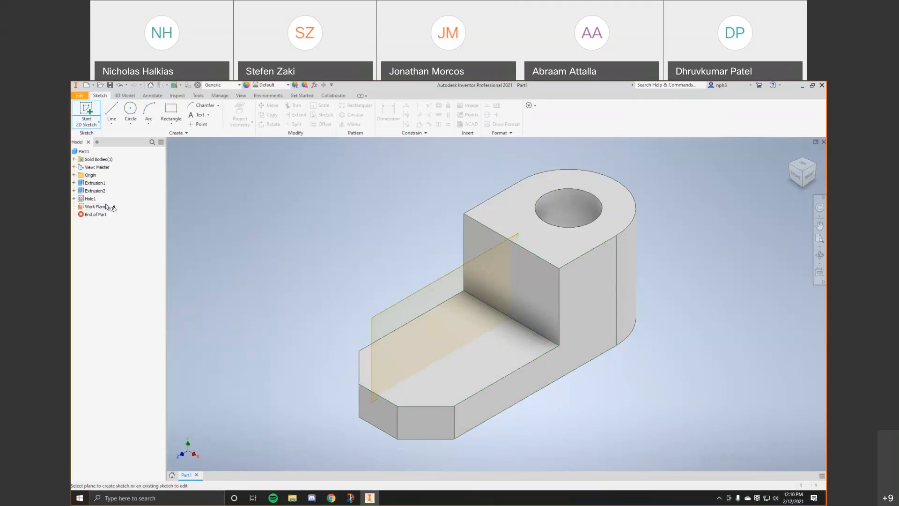
click(398, 304)
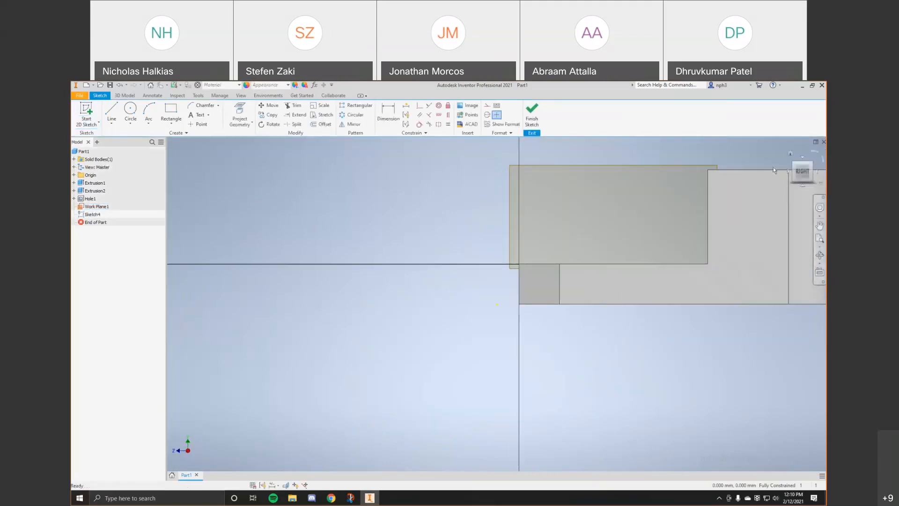
click(788, 173)
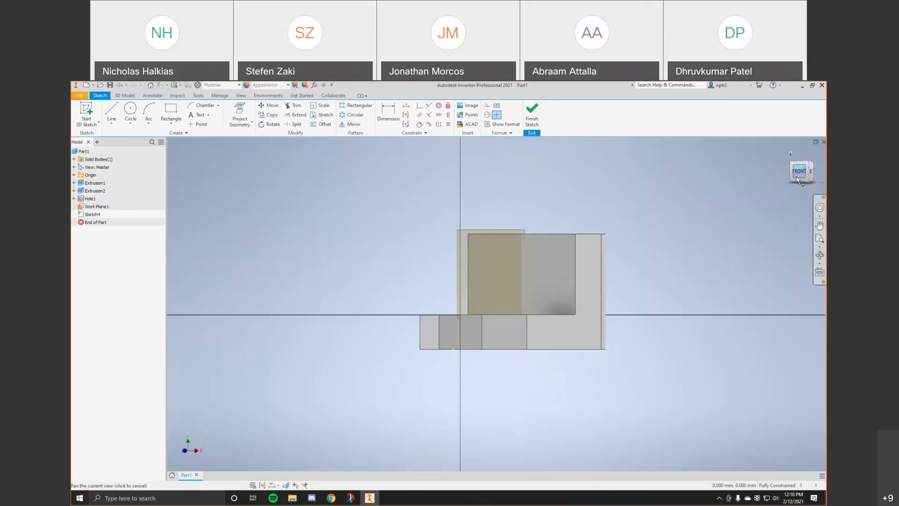
click(812, 163)
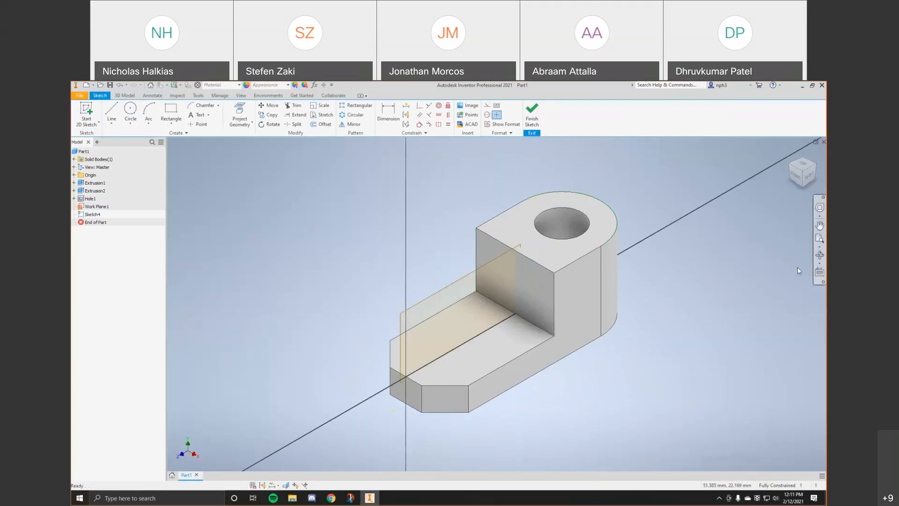
click(799, 178)
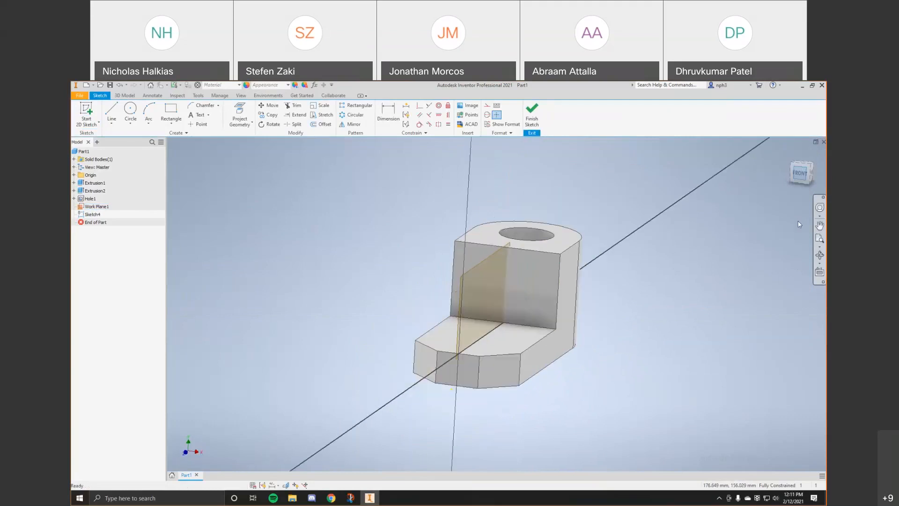
click(811, 162)
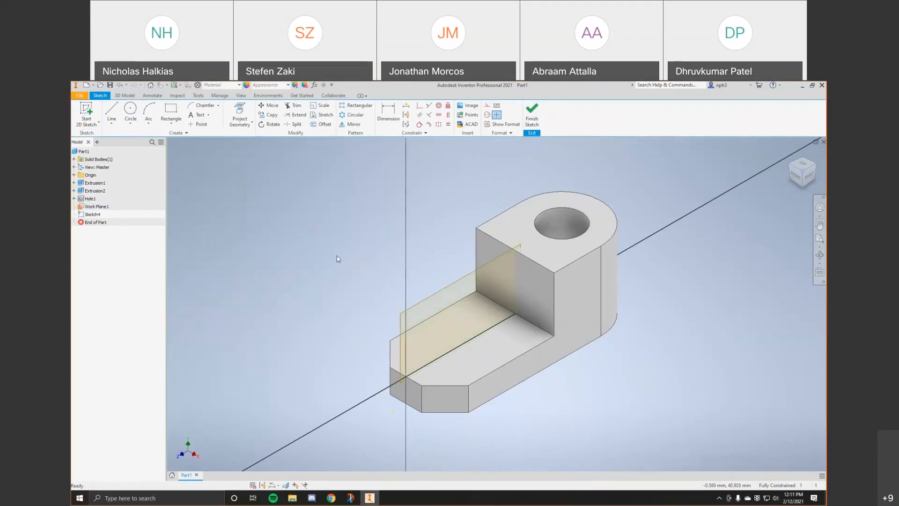
Step: Draw a closed triangular rib profile running 42 mm along the base, 21 mm up the upright's face, and sloping back to the start
click(117, 112)
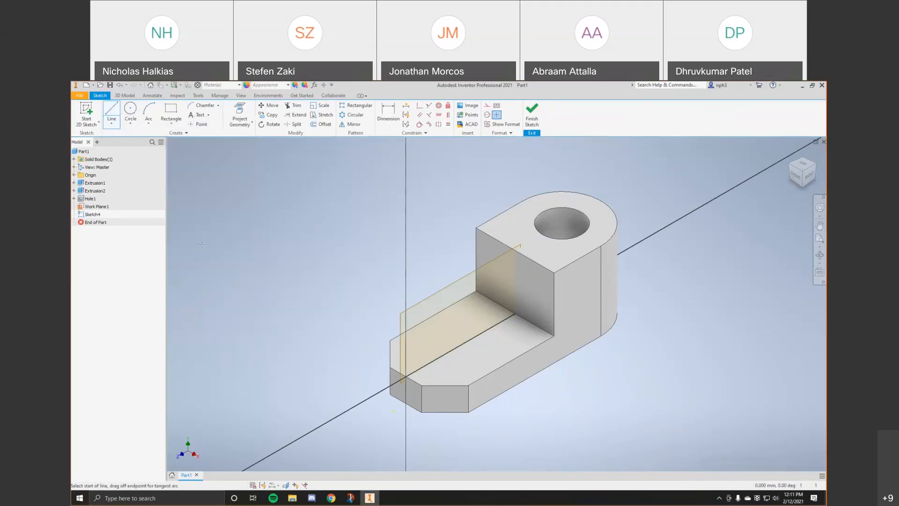
click(406, 376)
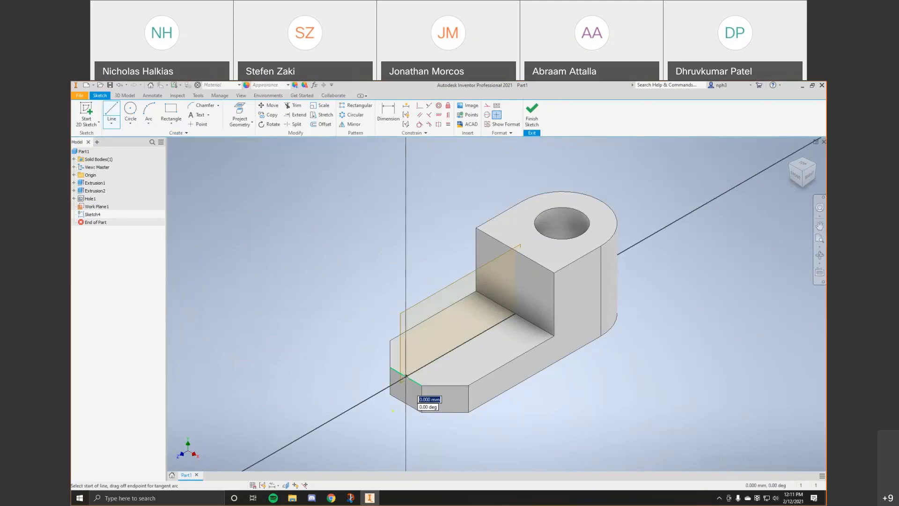
click(515, 313)
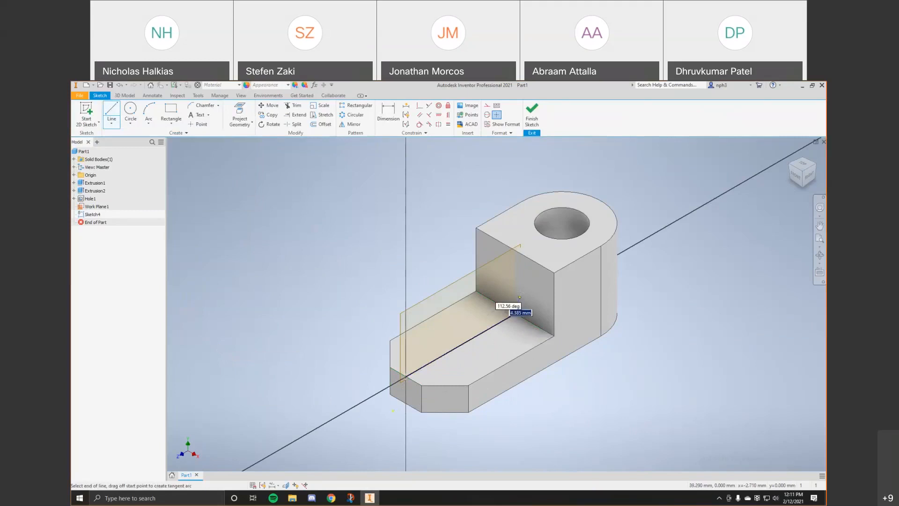
click(515, 251)
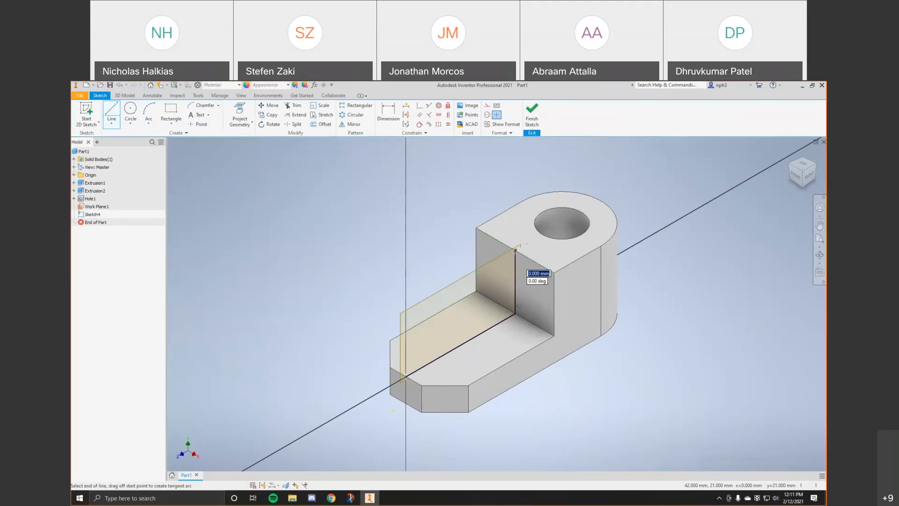
click(407, 376)
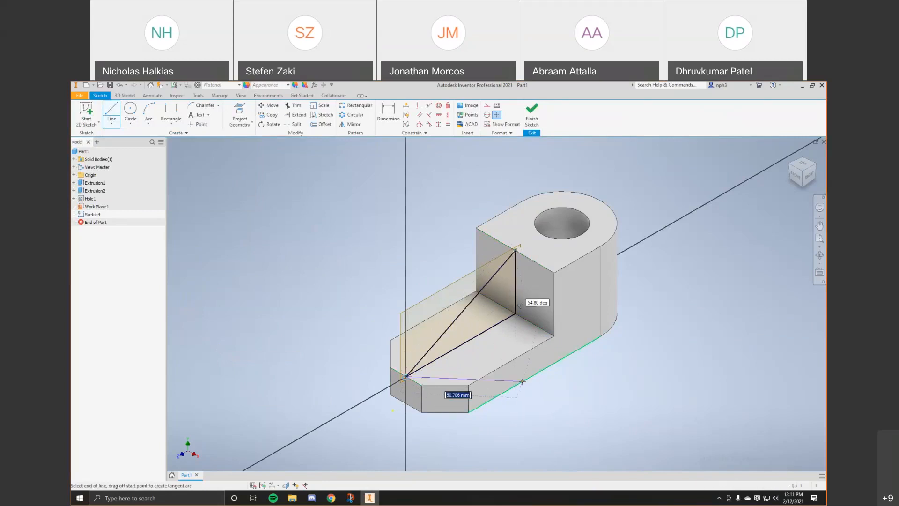
right_click(574, 389)
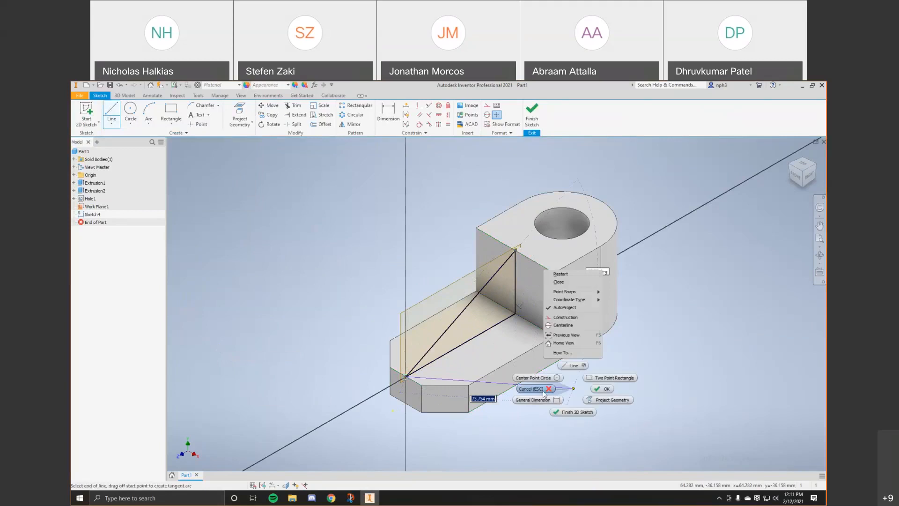
click(537, 391)
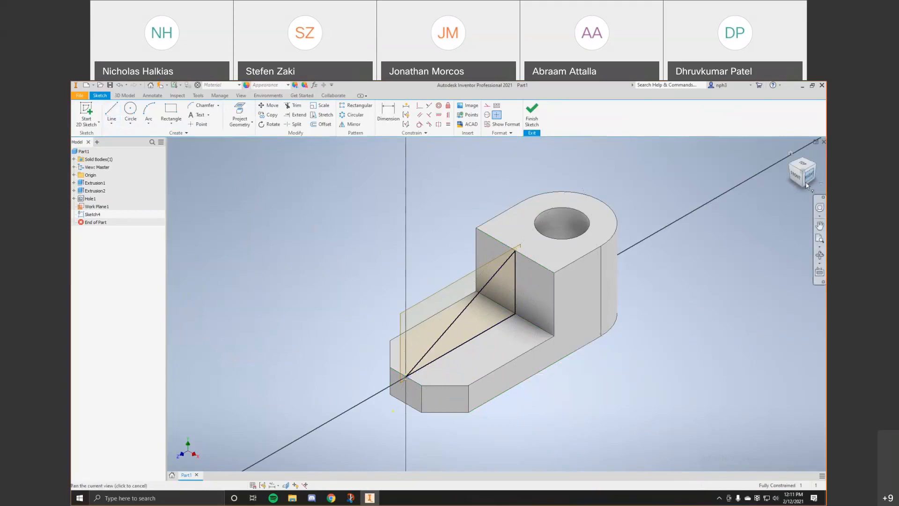
Step: Compare the triangular profile with the rib in the reference drawing, then return to the sketch
click(819, 254)
drag(413, 297, 370, 305)
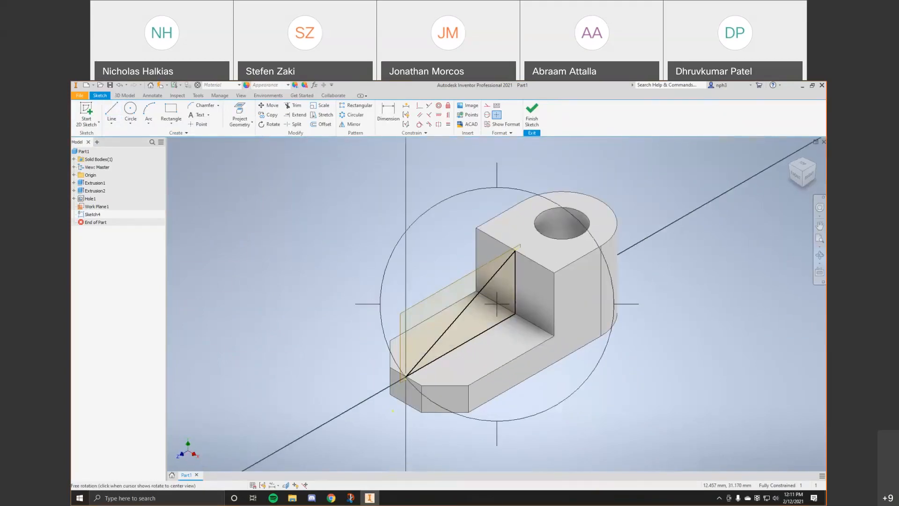
key(alt+Tab)
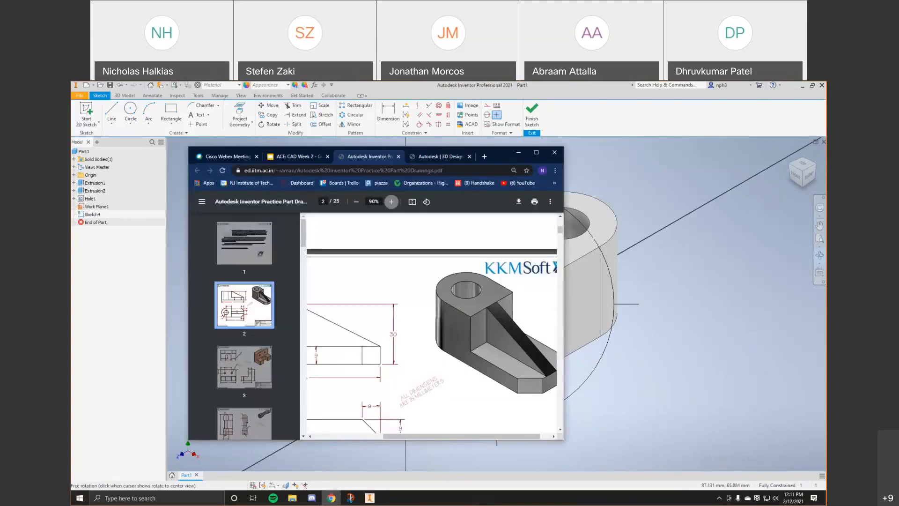
click(167, 243)
click(817, 256)
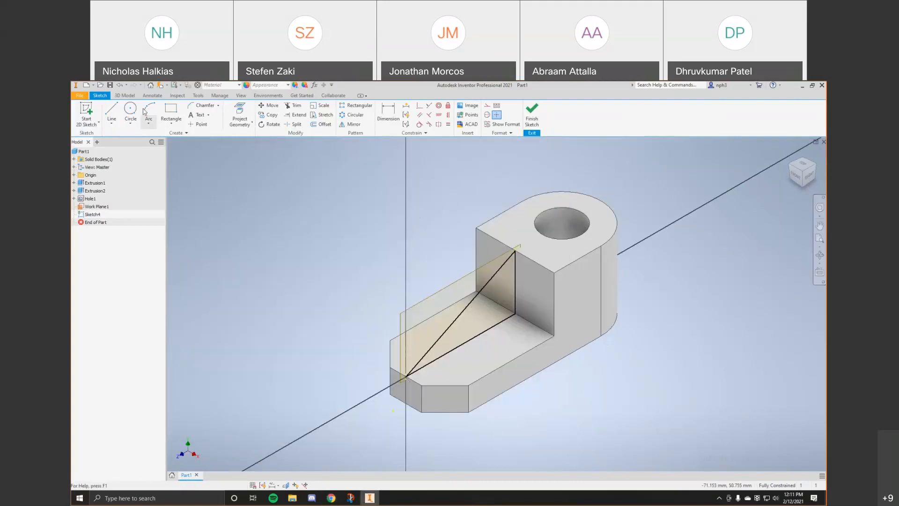
Step: Extrude the triangular profile symmetrically by 7 mm and join it to the part, checking the drawing for the rib's thickness
click(121, 96)
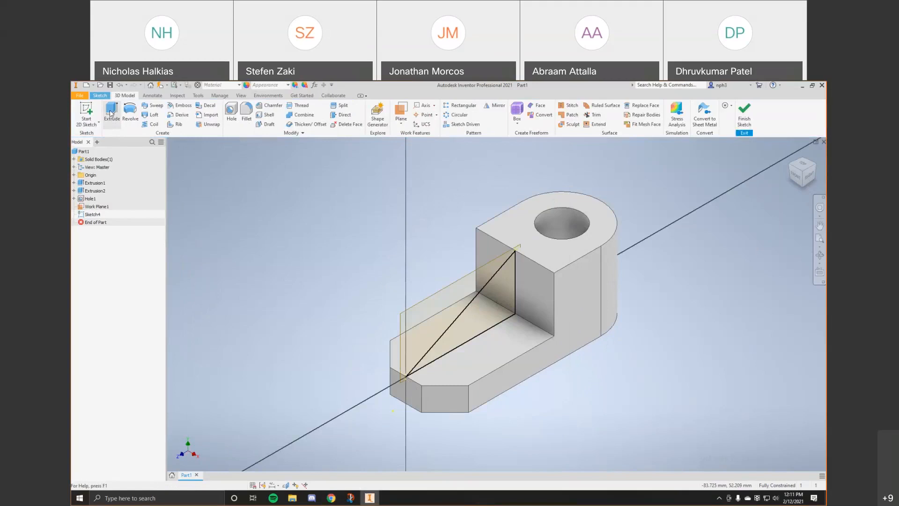
click(111, 113)
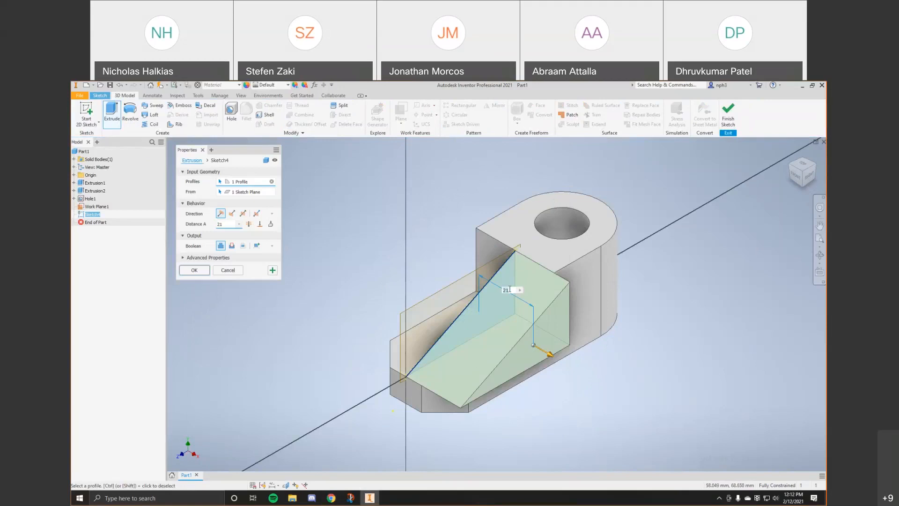
click(255, 214)
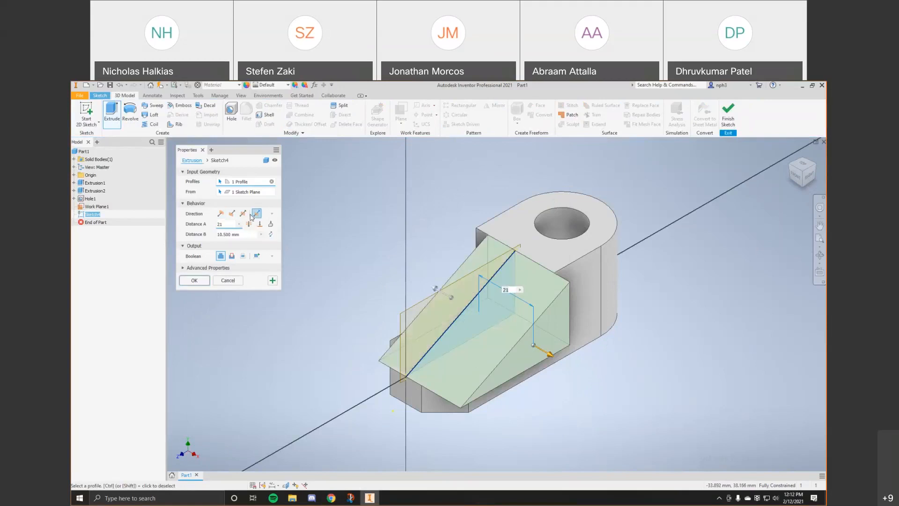
click(244, 214)
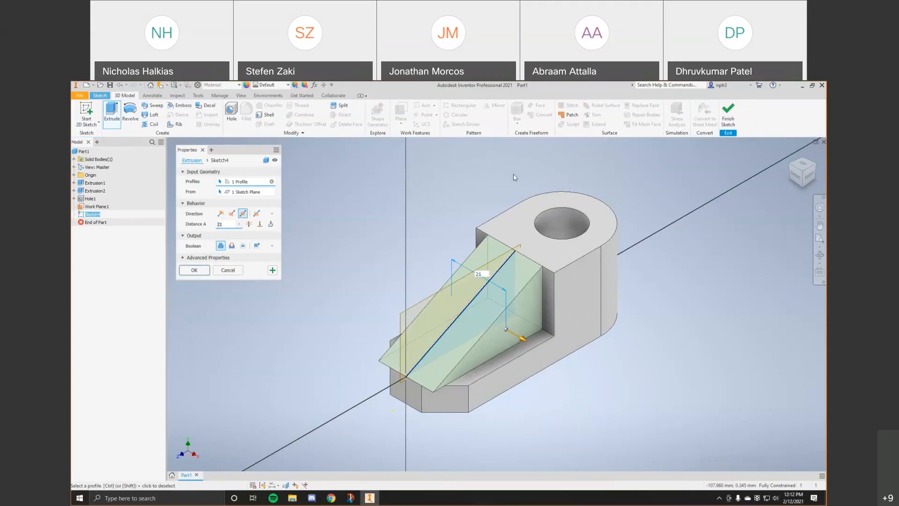
key(alt+Tab)
scroll(459, 335, down, 10)
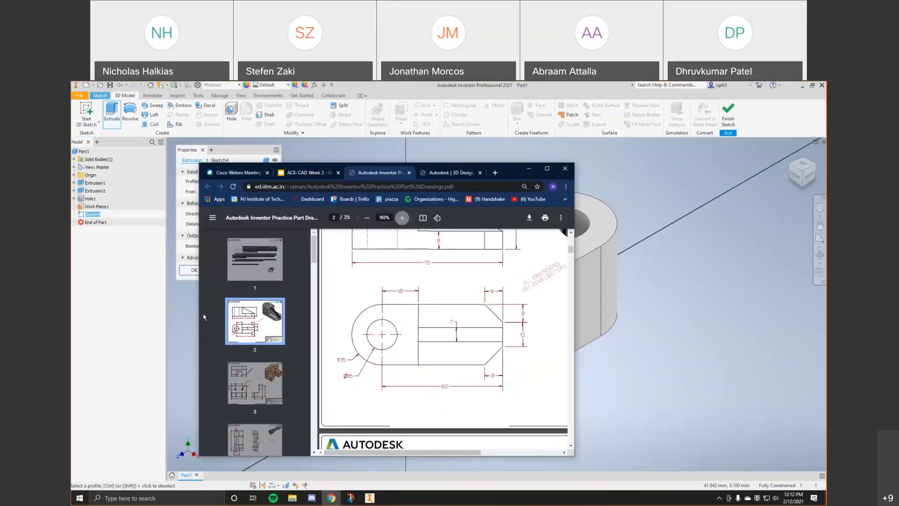
key(alt+Tab)
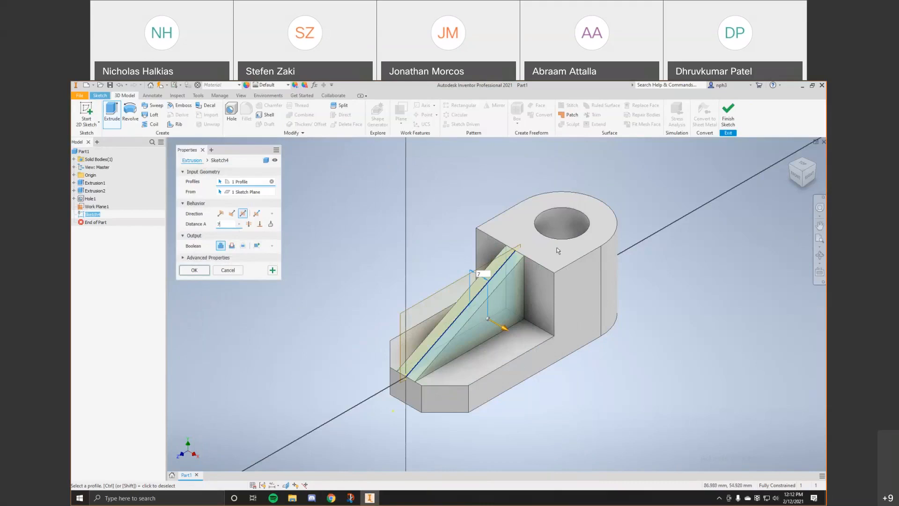
click(194, 270)
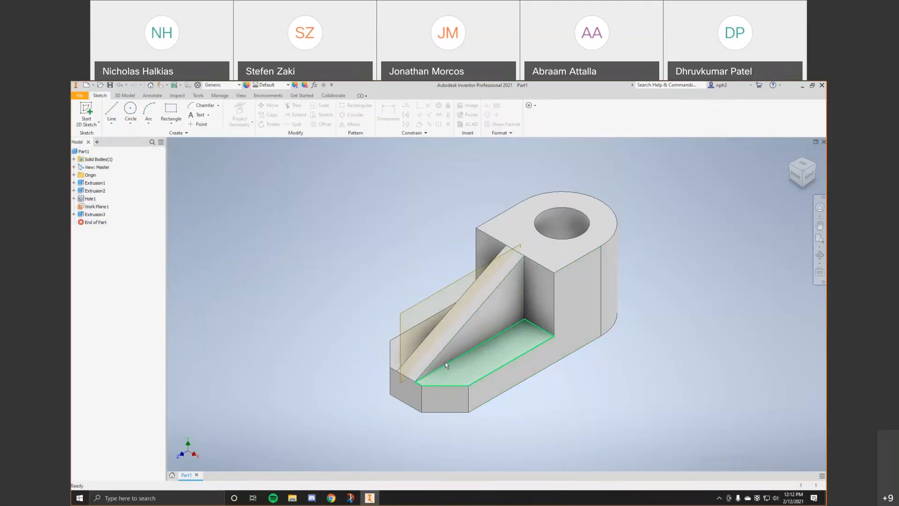
Step: Hide all user work planes in the part, toggling their visibility to compare, and leave them turned off
click(820, 255)
drag(440, 325, 416, 316)
key(Escape)
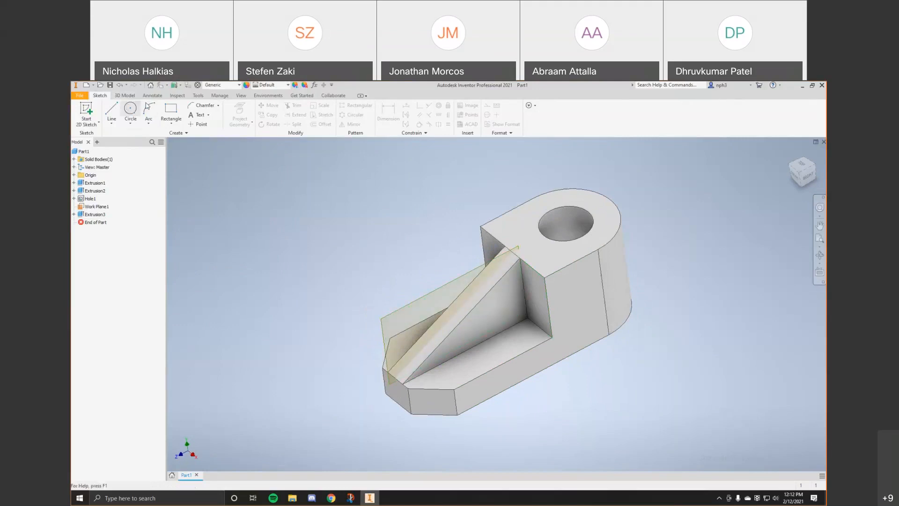
click(242, 96)
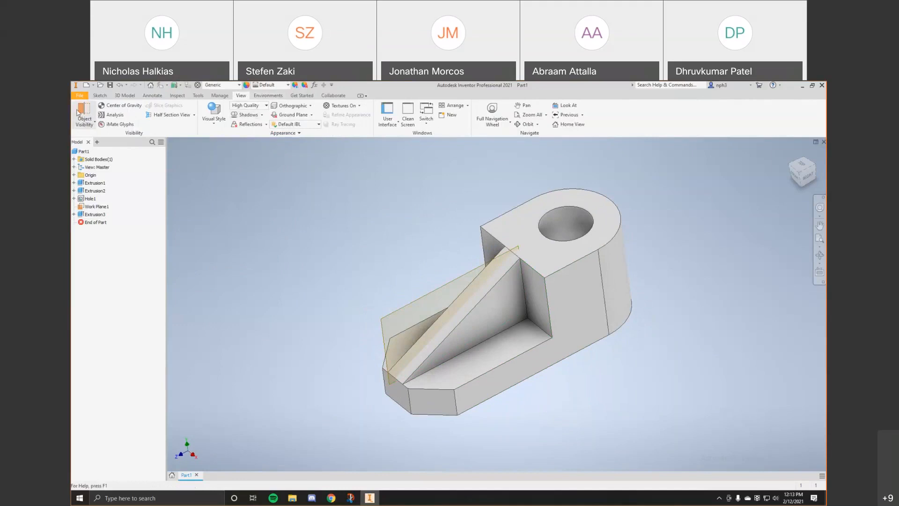
click(89, 123)
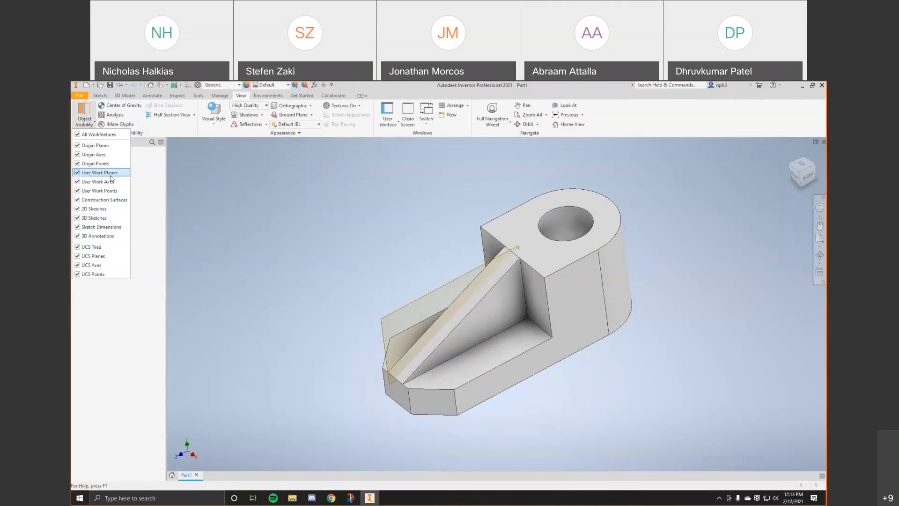
click(78, 173)
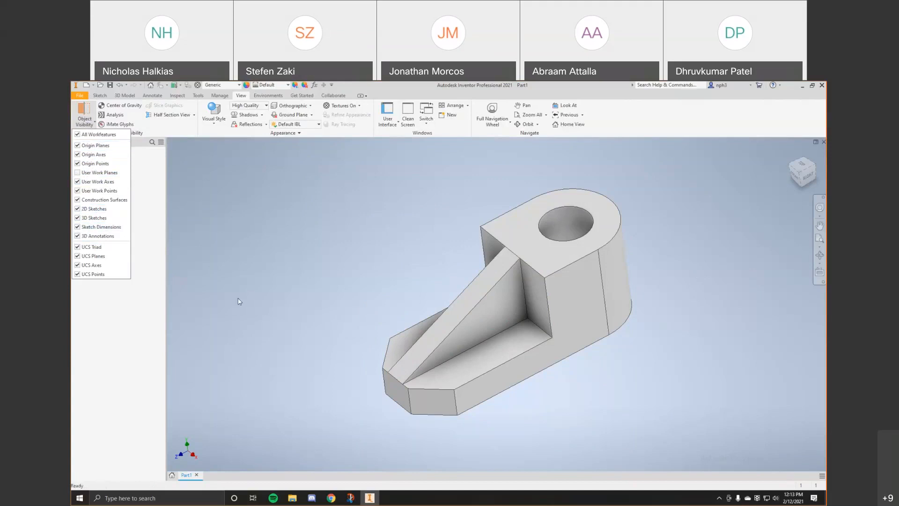
click(92, 174)
click(91, 175)
click(91, 174)
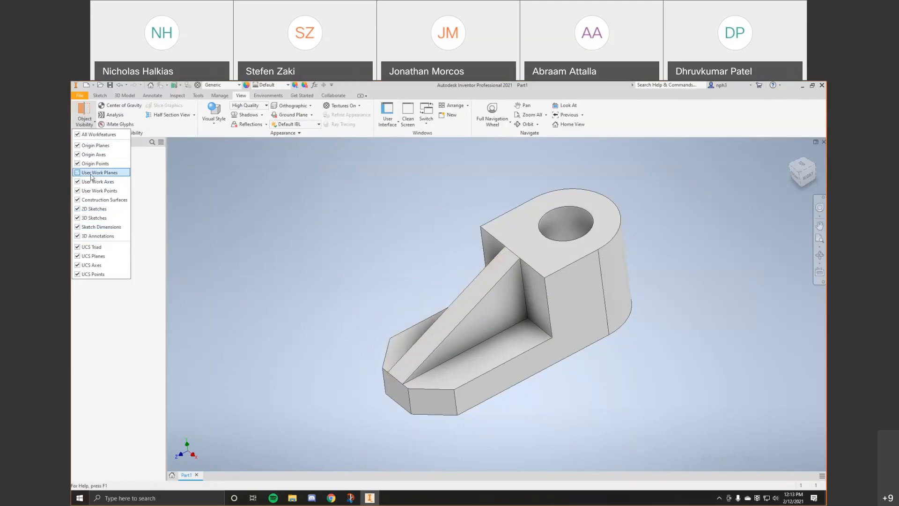
click(93, 120)
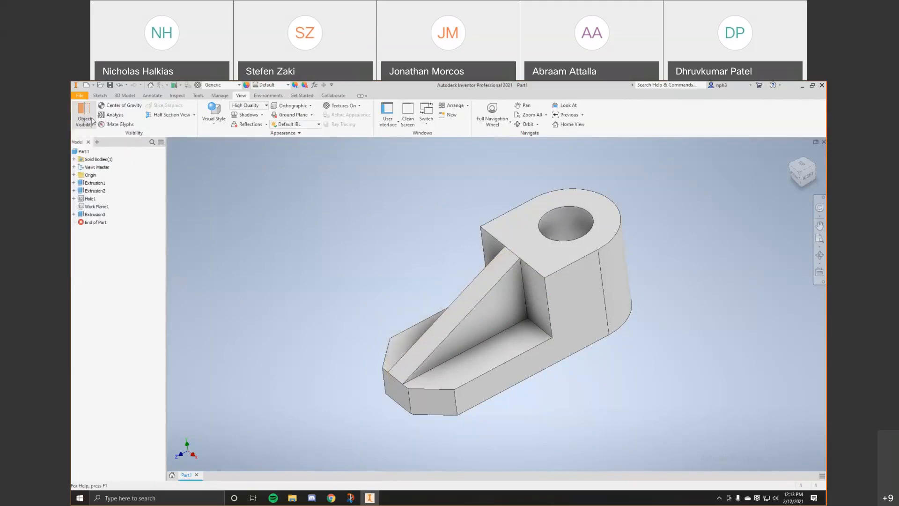
Step: Orbit around the finished fixture block to inspect the rib, the upright and the through hole
click(819, 256)
mouse_move(474, 323)
mouse_down()
mouse_move(512, 310)
mouse_move(482, 311)
mouse_up()
drag(498, 203, 513, 201)
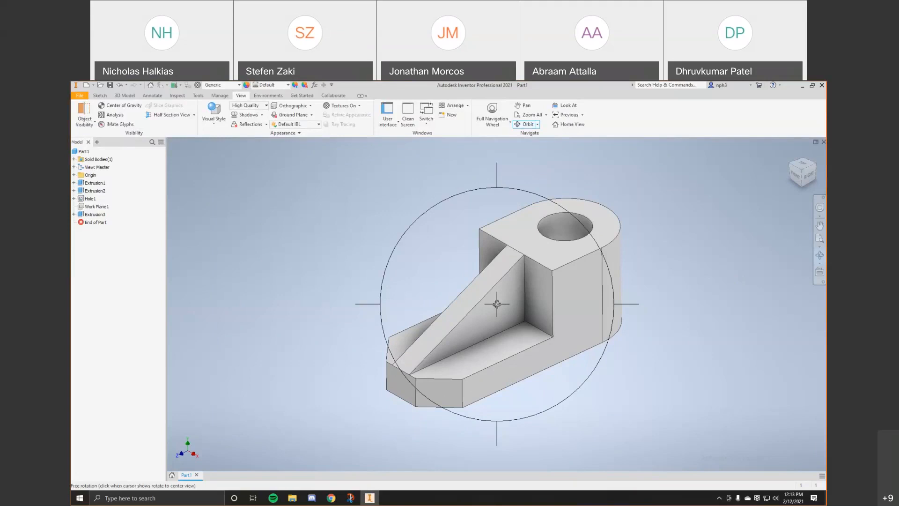
click(497, 304)
mouse_move(497, 305)
mouse_down()
mouse_move(494, 285)
mouse_move(500, 301)
mouse_up()
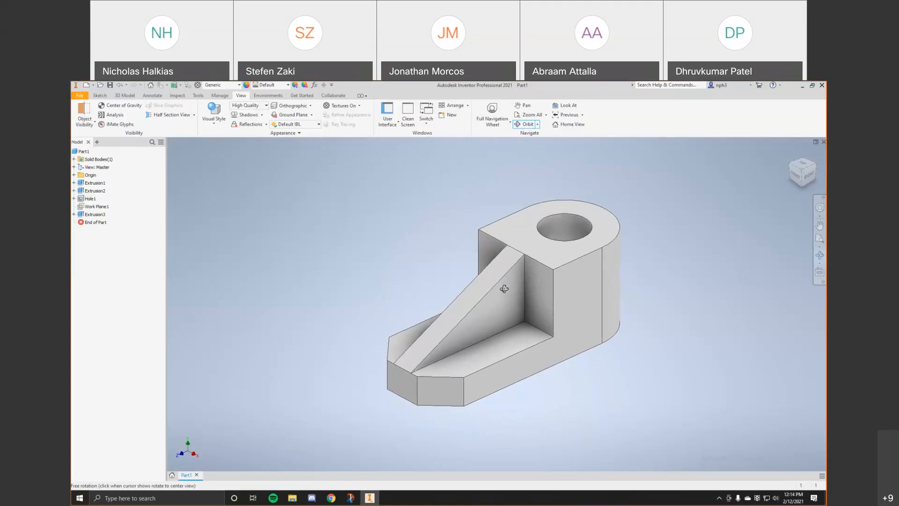
click(819, 256)
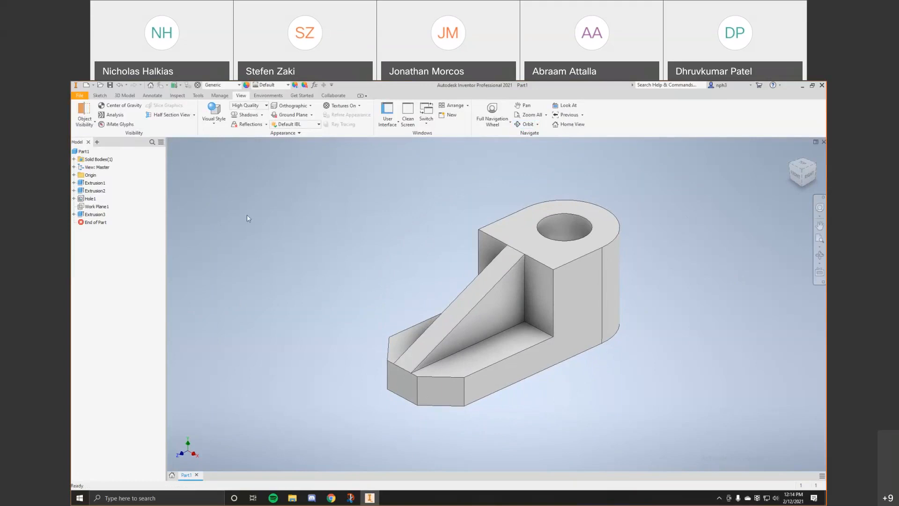
Step: Switch to the browser, present the part example slide, advance to the practice link slide, and exit the slideshow
key(alt+Tab)
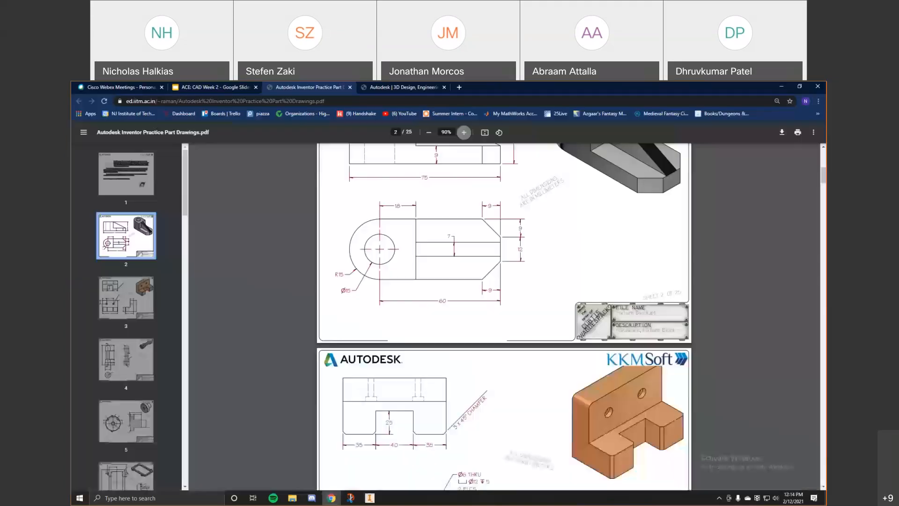
click(203, 88)
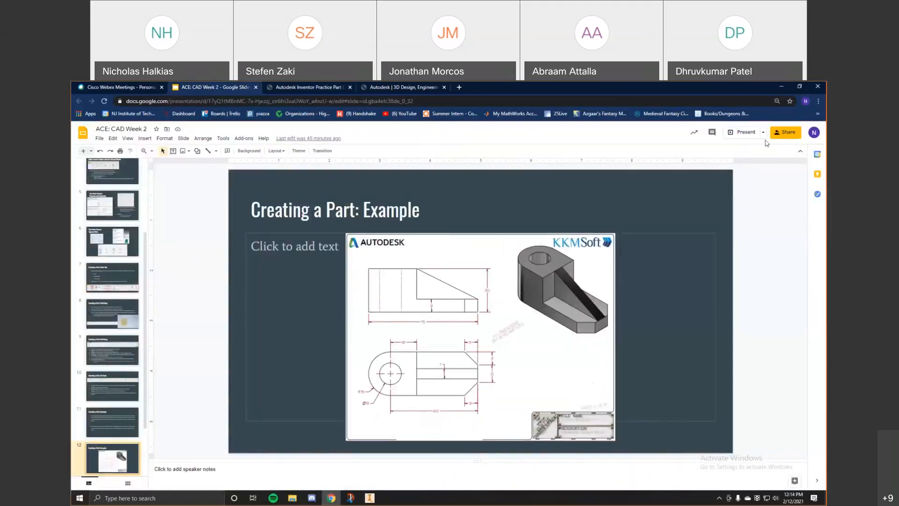
click(738, 132)
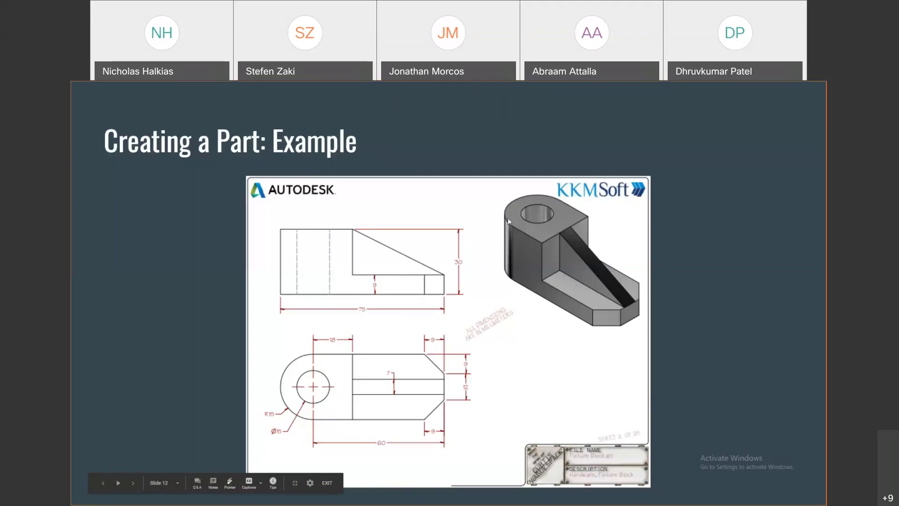
key(Right)
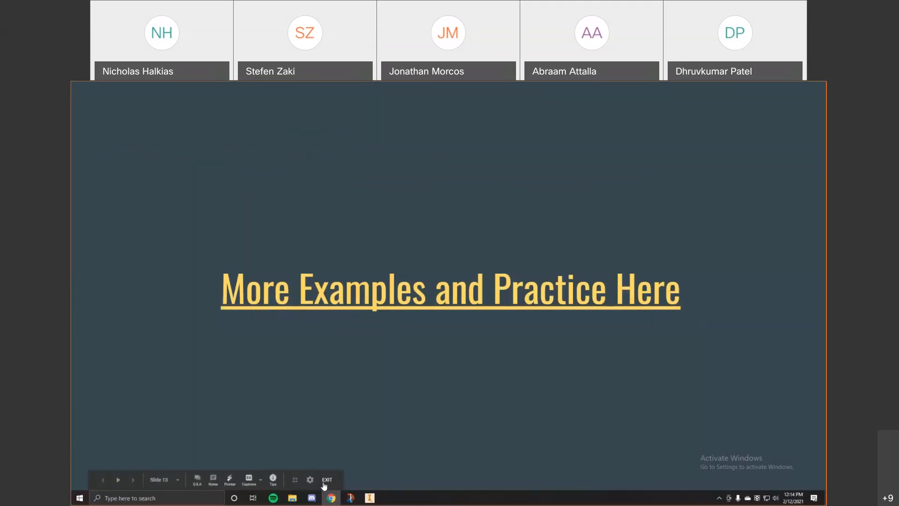
click(325, 482)
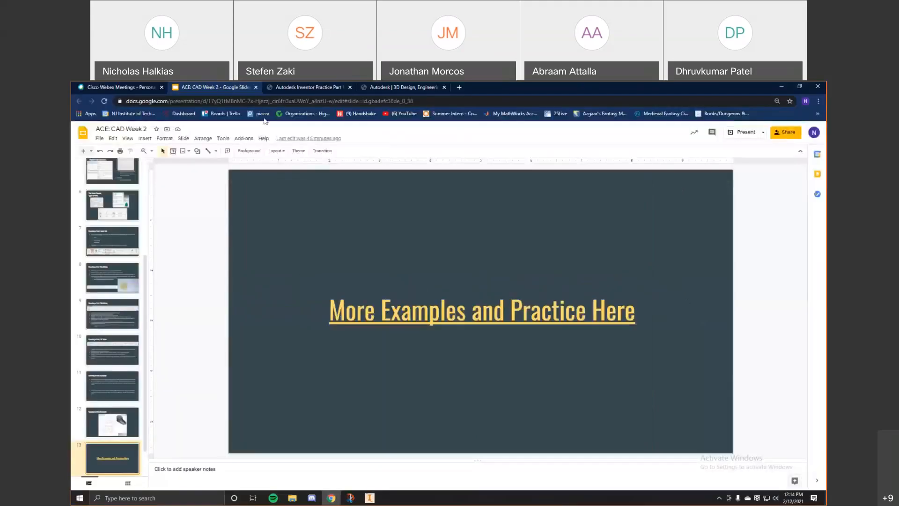
Step: Browse the other part drawings in the Autodesk Inventor practice PDF, and return to the part in Inventor
click(270, 88)
scroll(470, 305, down, 10)
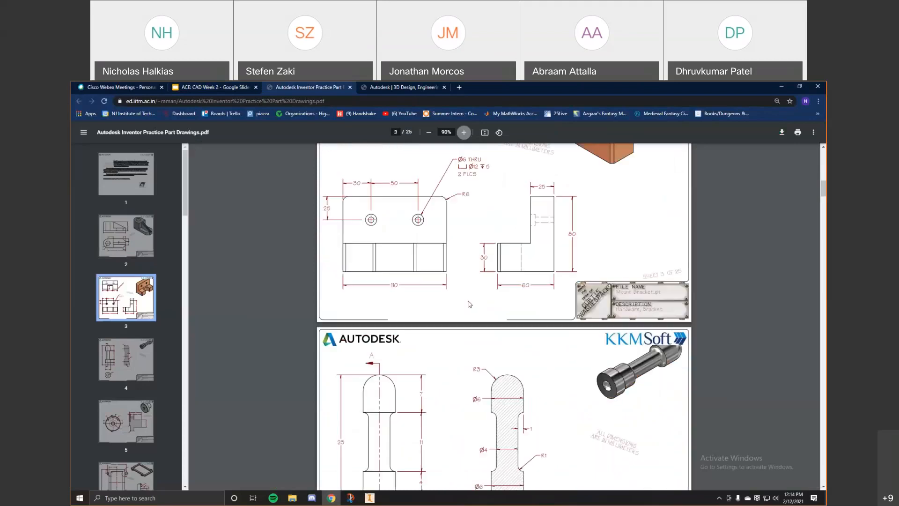
scroll(469, 306, down, 10)
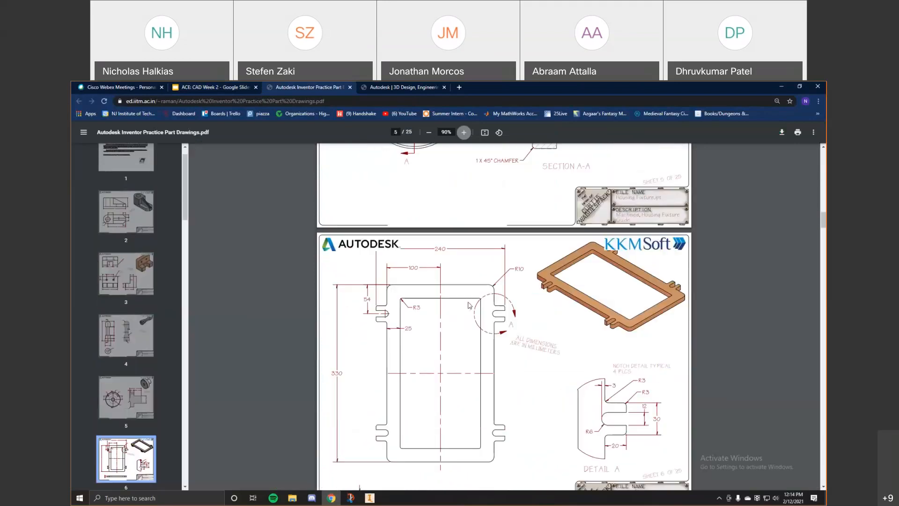
scroll(469, 303, down, 10)
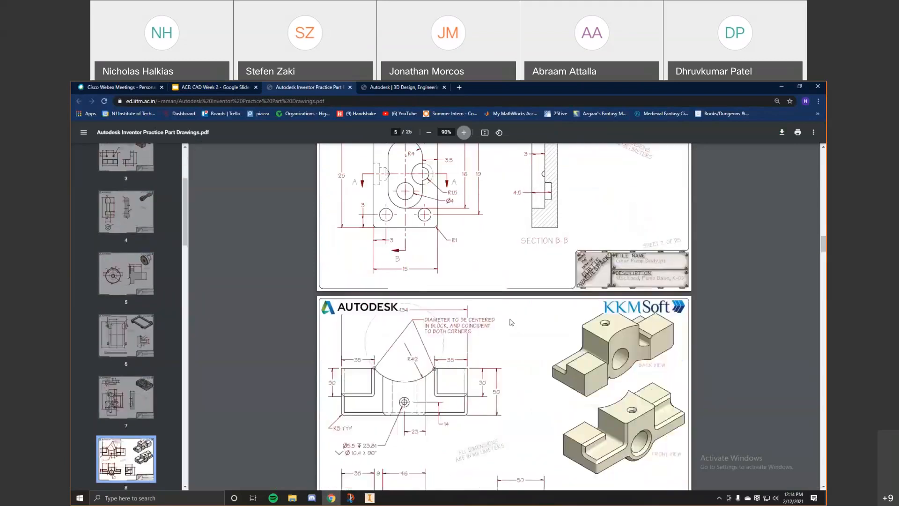
scroll(517, 329, down, 6)
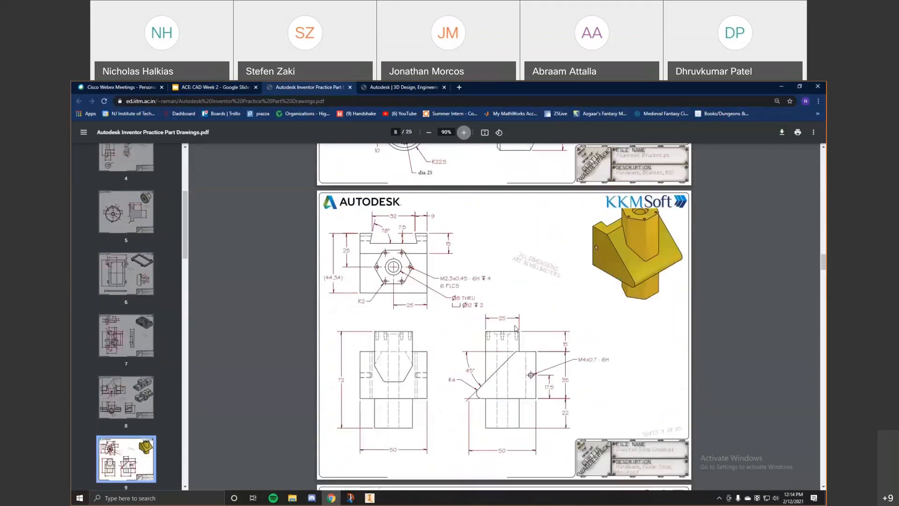
scroll(517, 329, down, 4)
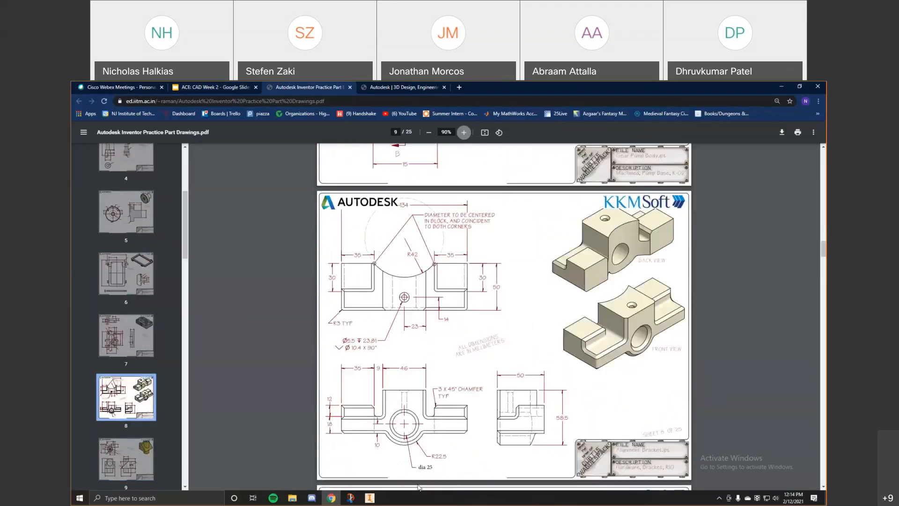
click(370, 498)
click(125, 95)
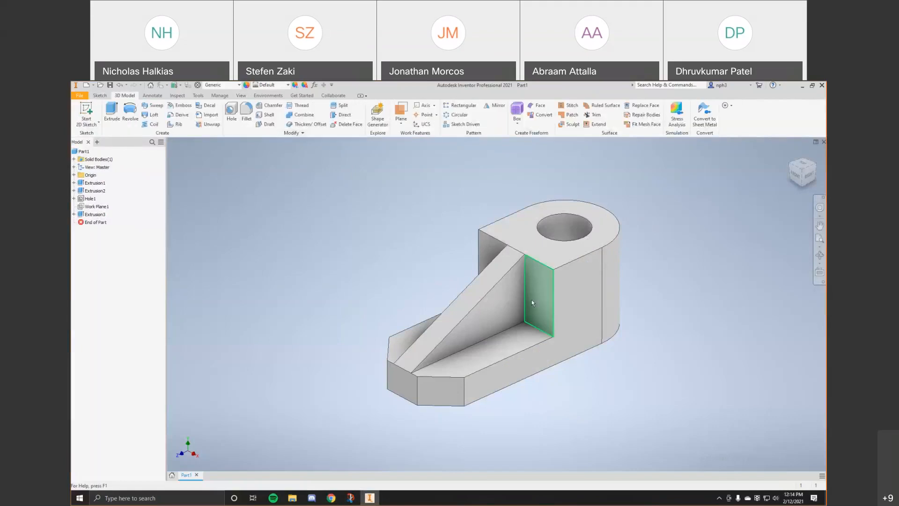
click(197, 95)
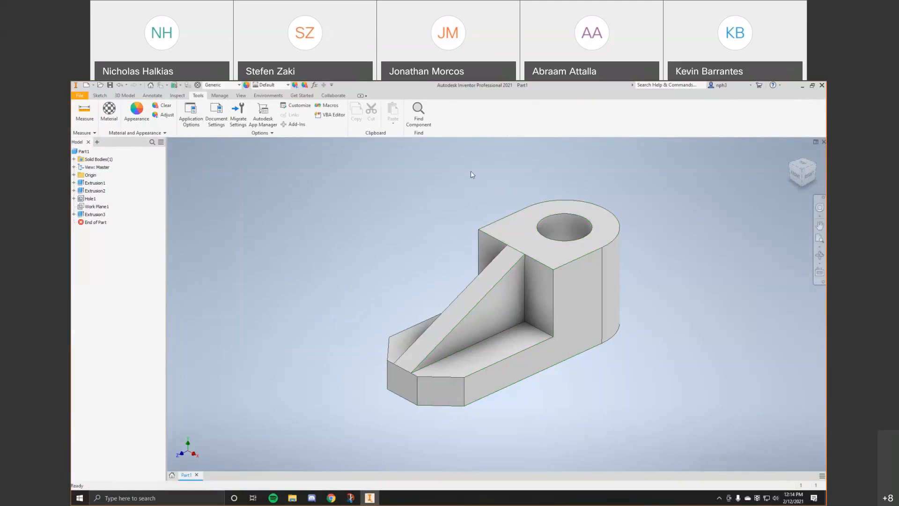
click(152, 96)
click(177, 95)
click(100, 96)
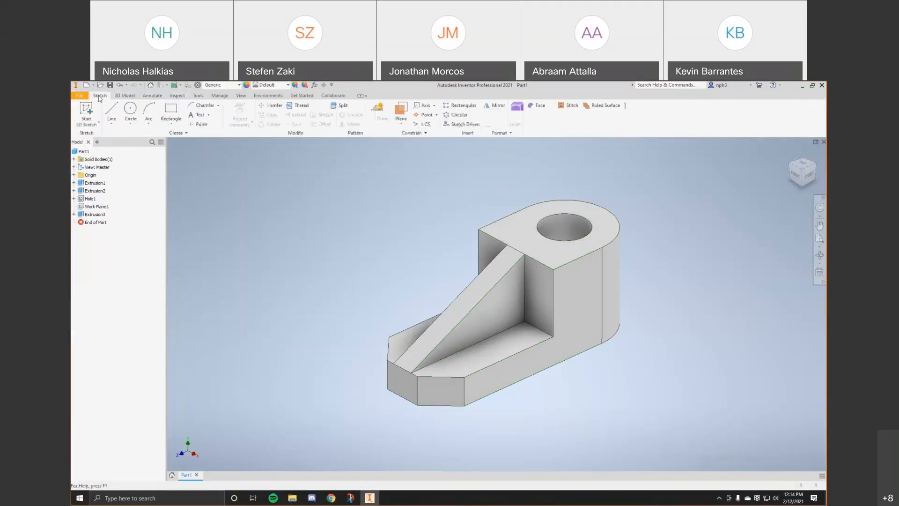
click(124, 96)
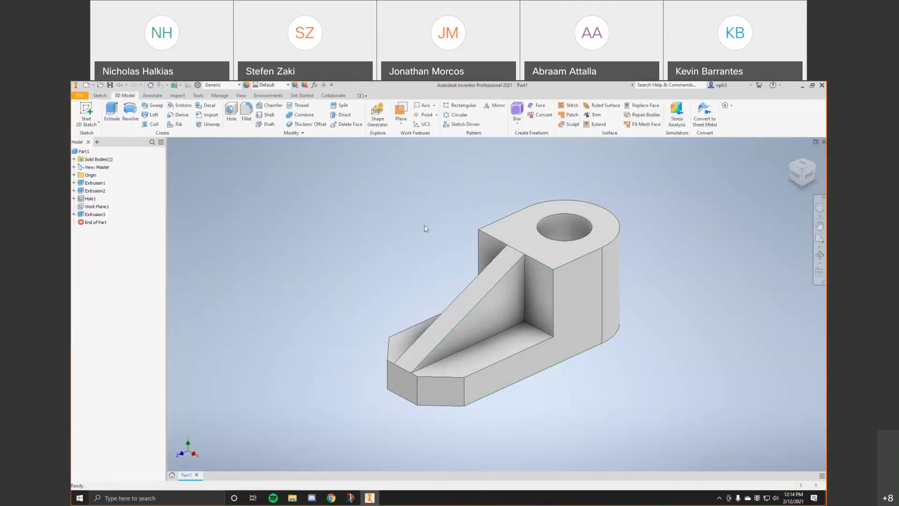
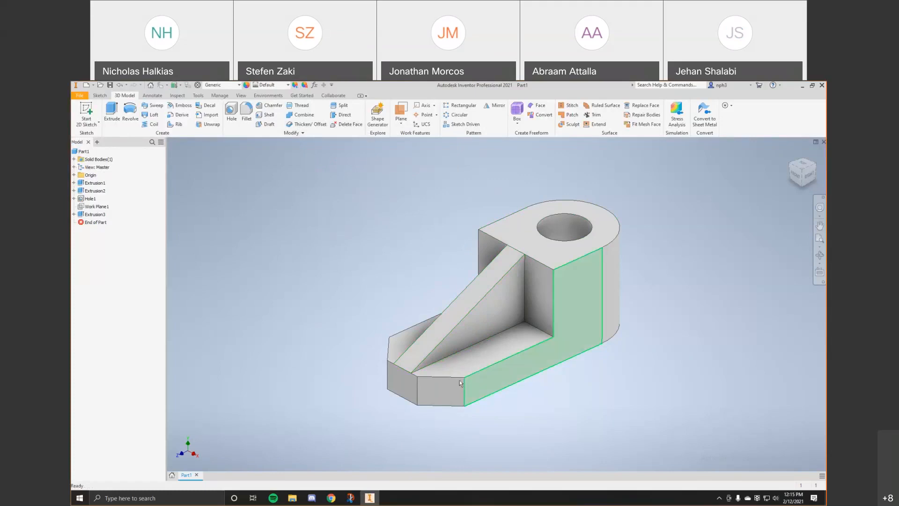
Step: Sketch a small two-point rectangle on the base's upper face, in the open area beside the sloped rib
click(86, 111)
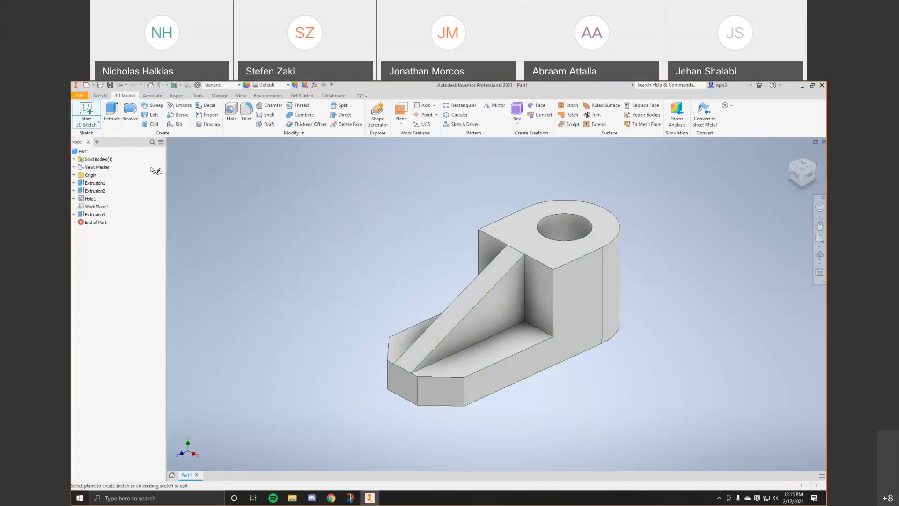
click(451, 373)
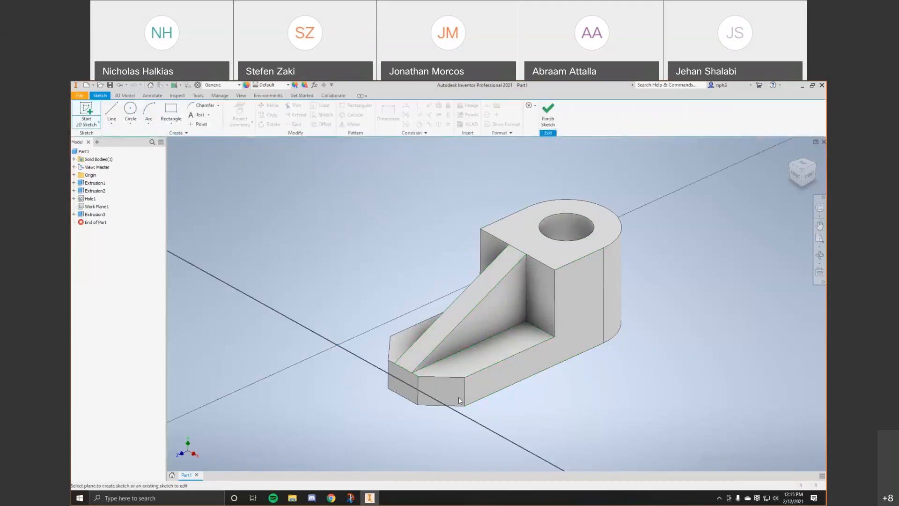
mouse_move(757, 310)
middle_down()
mouse_move(628, 212)
mouse_move(599, 201)
middle_up()
click(820, 238)
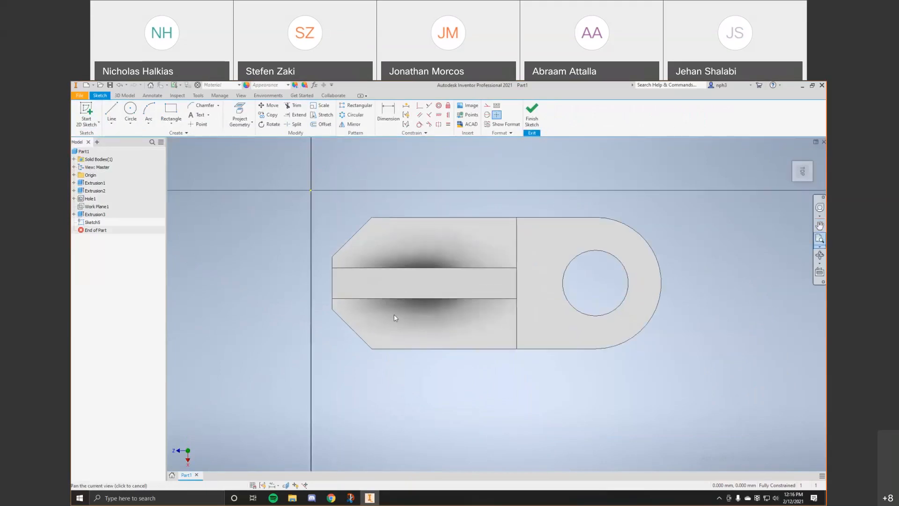
click(179, 117)
click(322, 434)
click(401, 376)
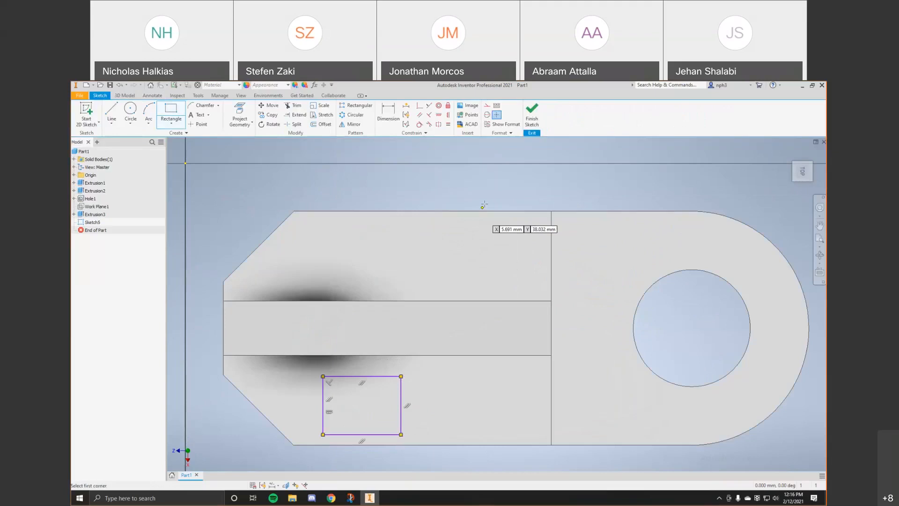
right_click(507, 187)
click(473, 189)
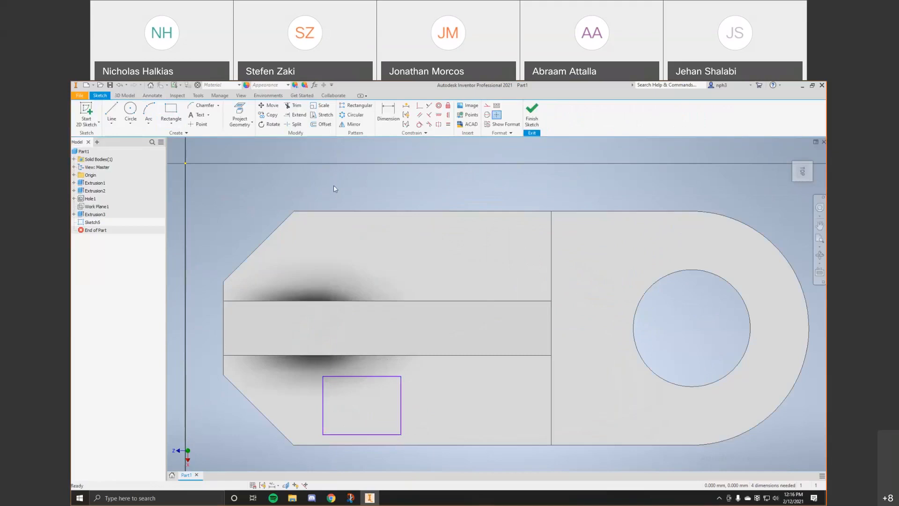
right_click(521, 194)
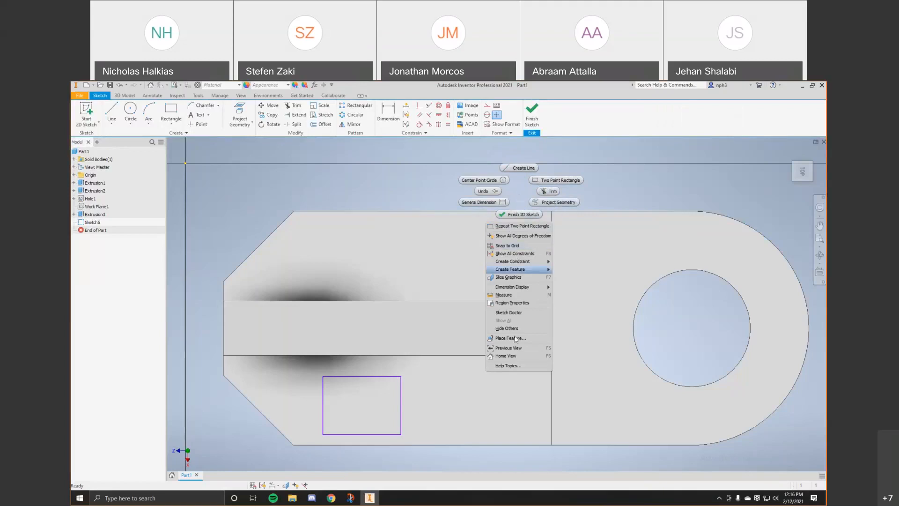
click(521, 187)
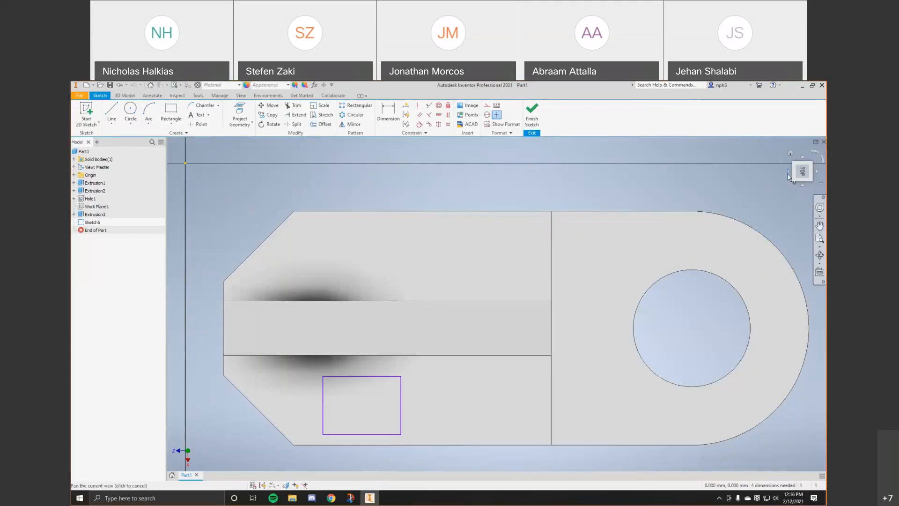
Step: Try an asymmetric extrusion of the small rectangle beside the rib, with 7 mm as Distance A and 1 mm as Distance B
click(787, 173)
click(814, 162)
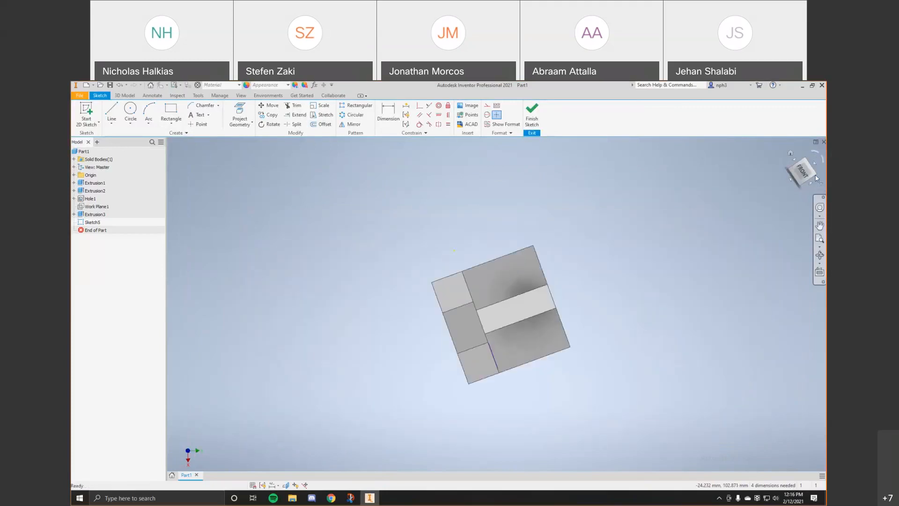
click(812, 163)
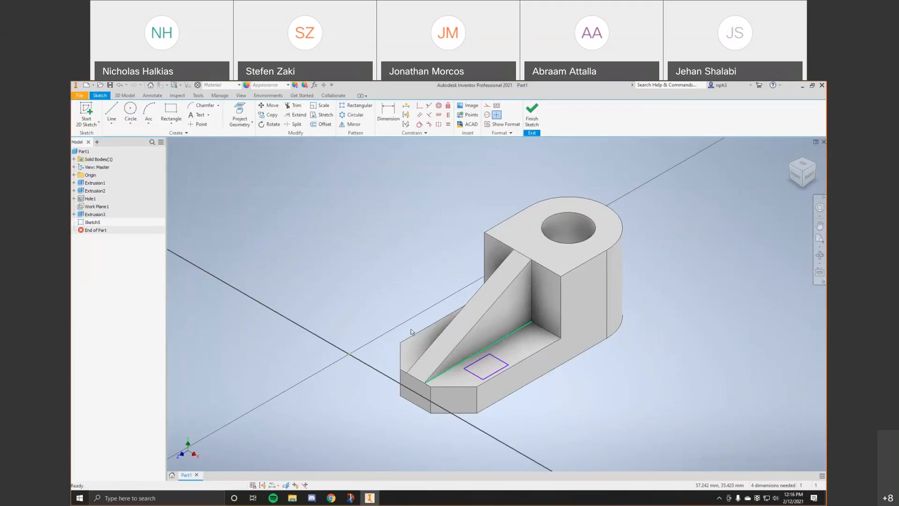
click(131, 96)
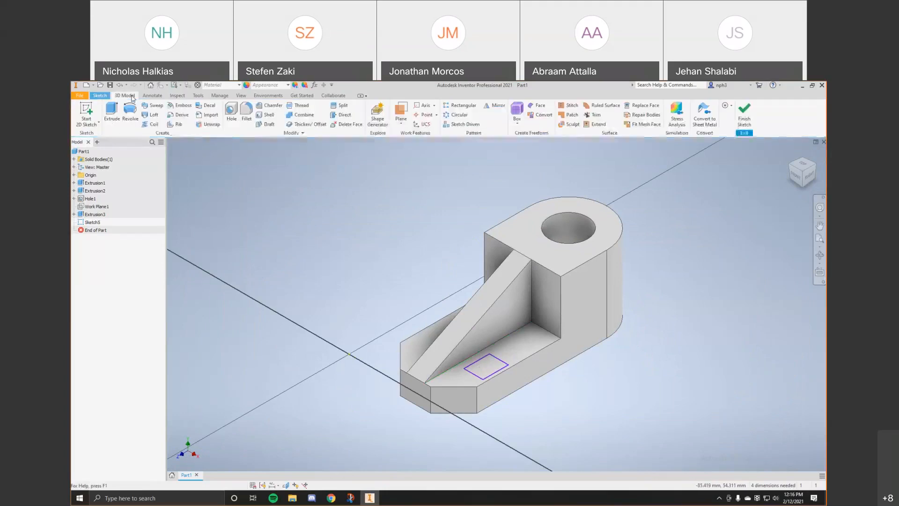
click(110, 110)
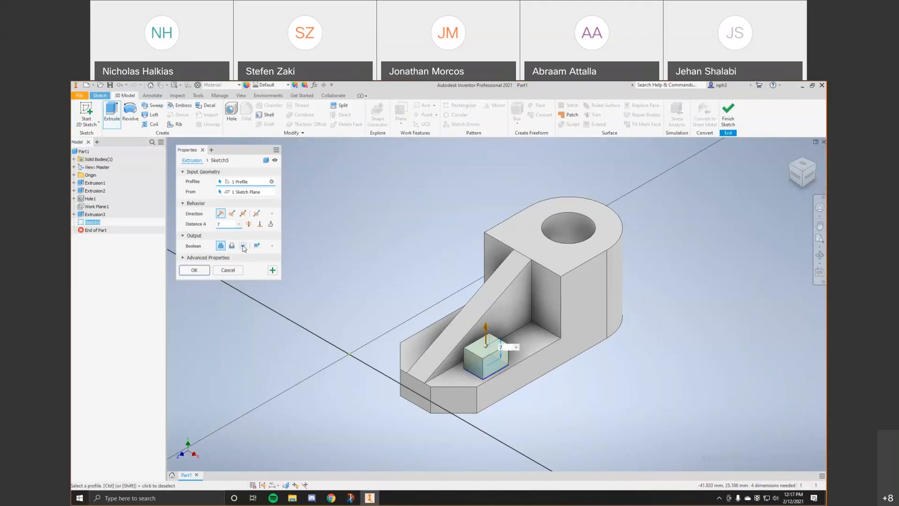
click(257, 214)
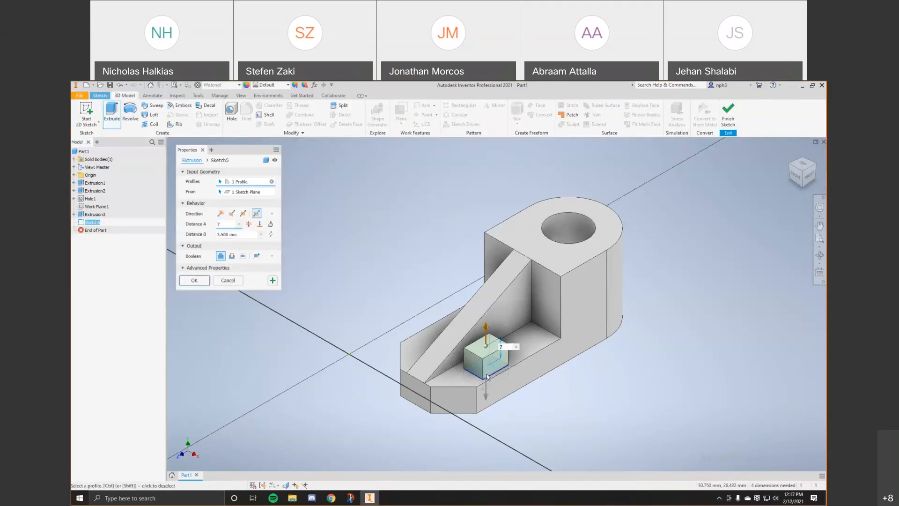
click(234, 236)
text(1)
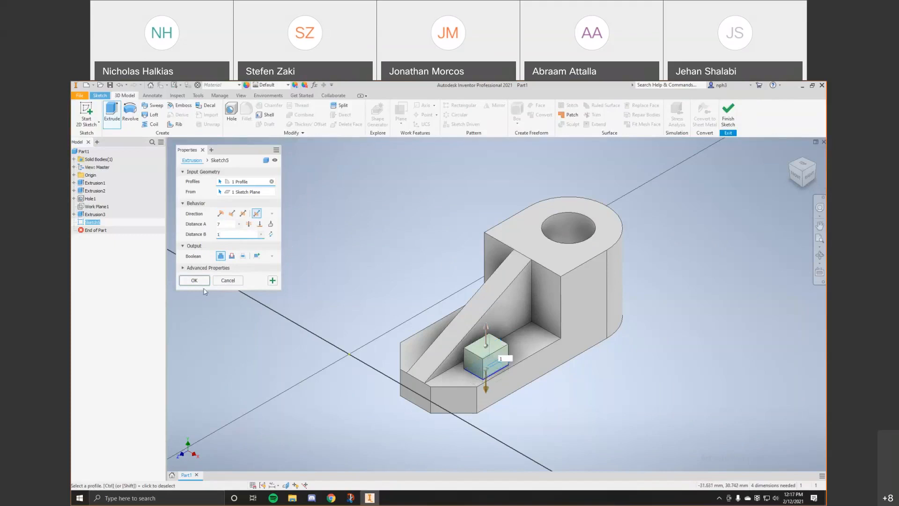
Step: Cut the small rectangle 5 mm down into the base using the flipped extrusion direction
click(232, 214)
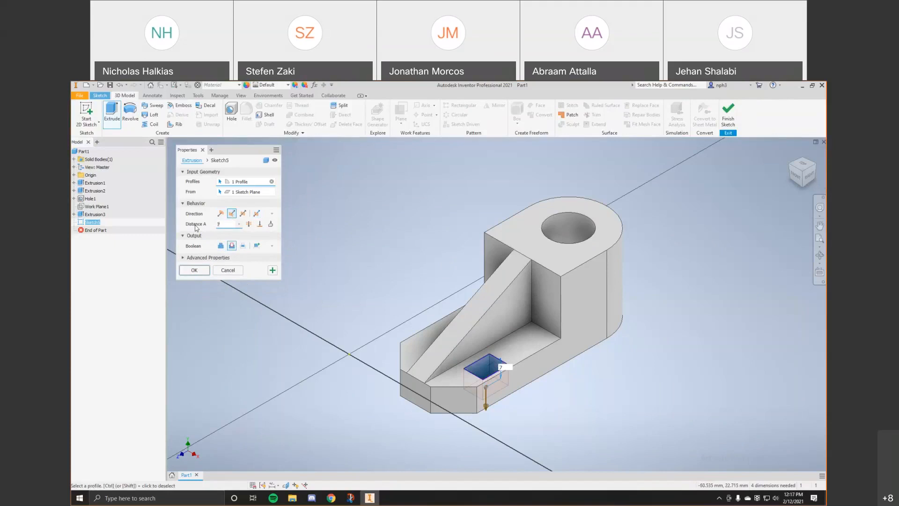
text(5)
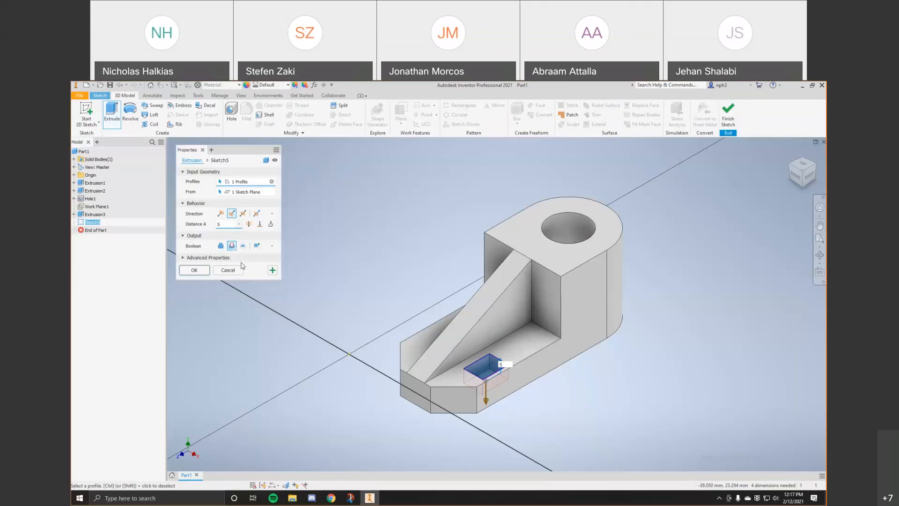
click(194, 270)
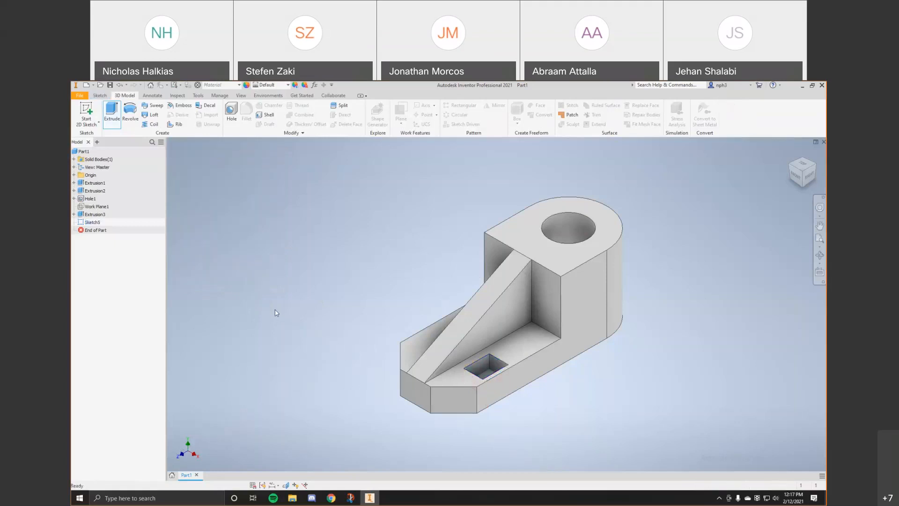
Step: Inspect the rectangular pocket from a slightly rotated view and undo the cut
click(820, 255)
mouse_move(504, 188)
mouse_down()
mouse_move(498, 201)
mouse_move(496, 186)
mouse_move(476, 206)
mouse_move(476, 220)
mouse_move(490, 173)
mouse_move(496, 206)
mouse_move(496, 181)
mouse_up()
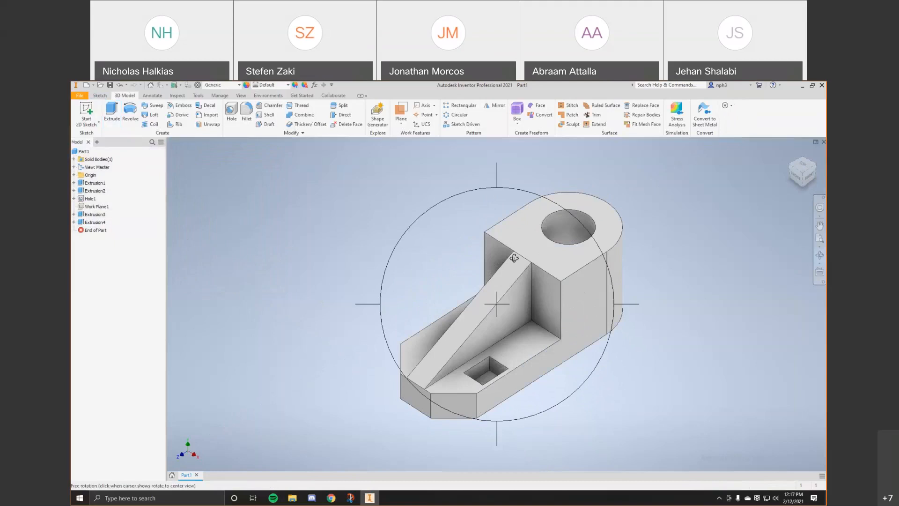
key(ctrl+z)
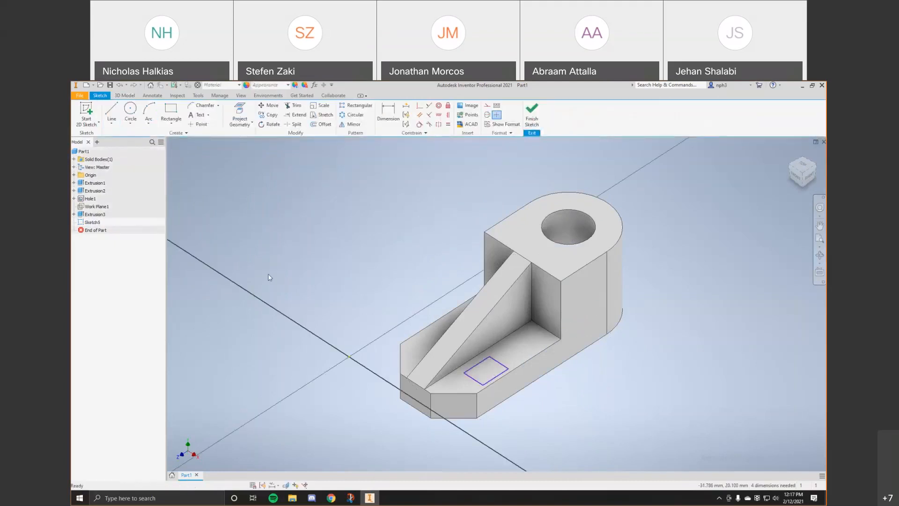
Step: Preview the Intersect operation on the small rectangle's extrusion, and extrude it 5 mm upward with Join instead
click(125, 96)
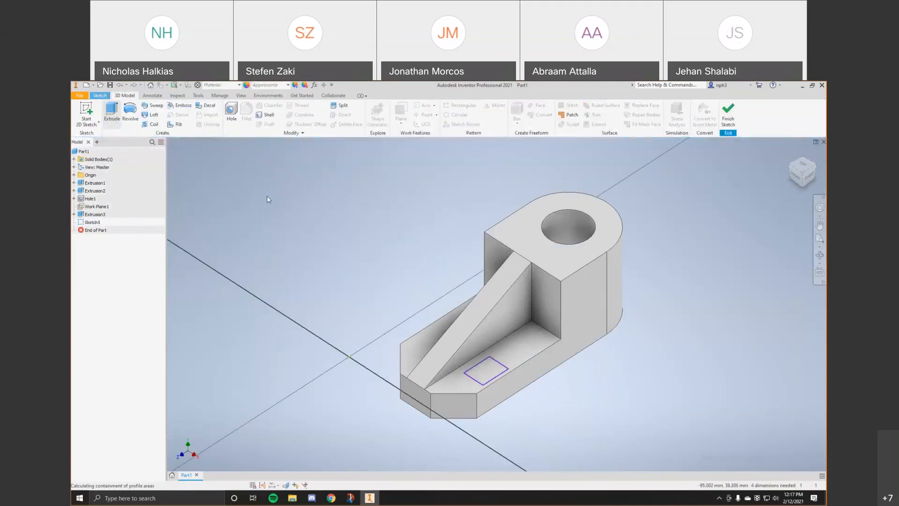
key(e)
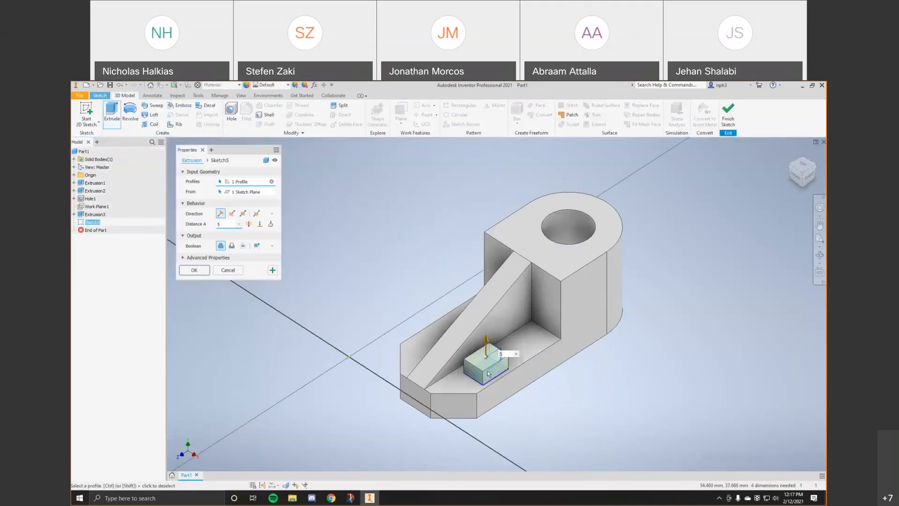
click(243, 249)
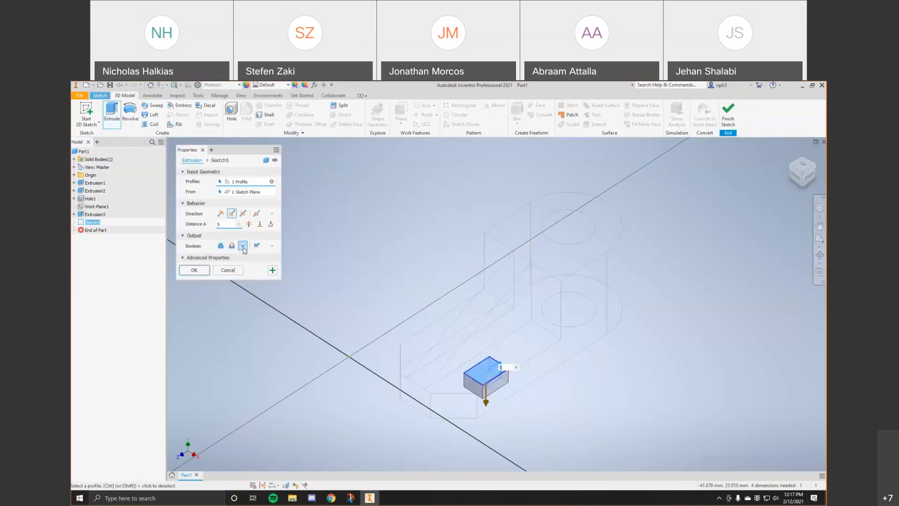
middle_drag(527, 418, 511, 394)
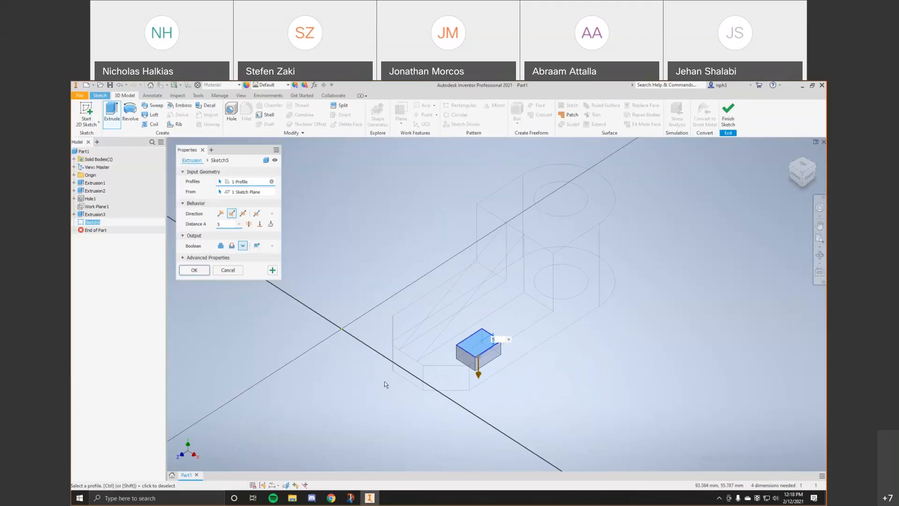
click(220, 246)
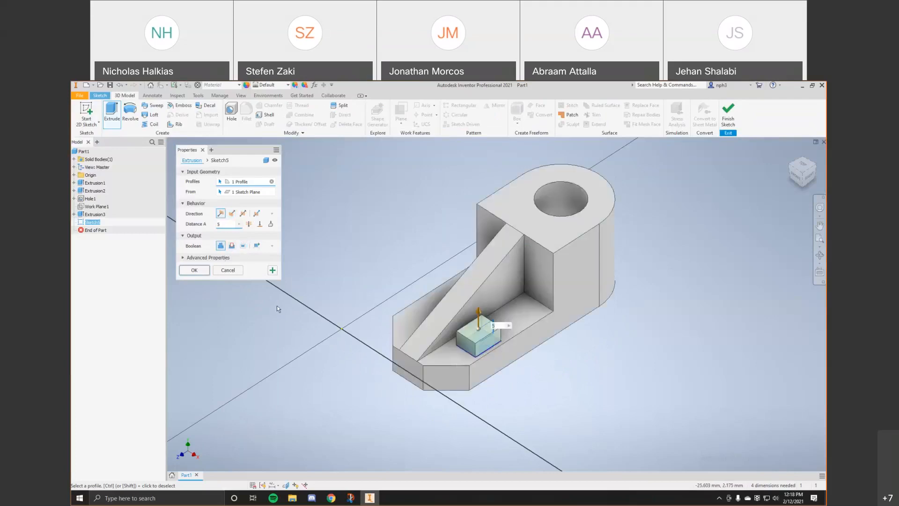
key(Return)
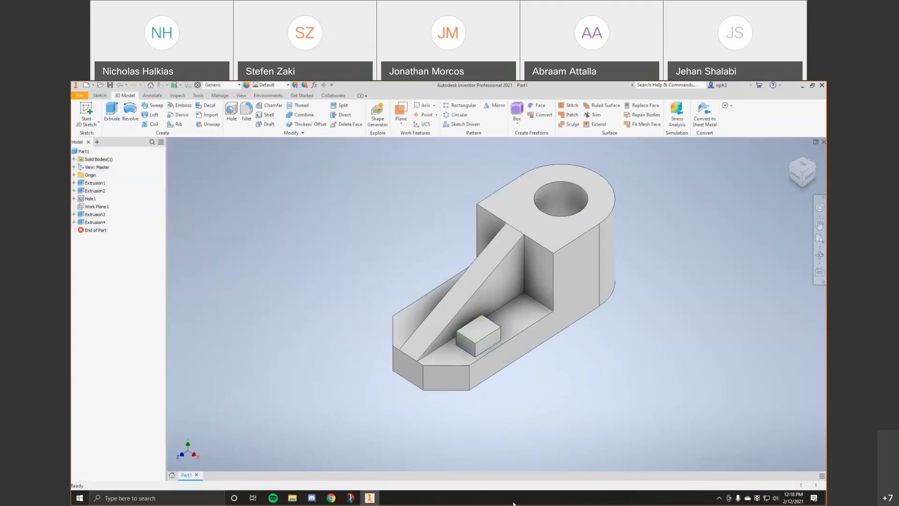
middle_drag(512, 416, 473, 419)
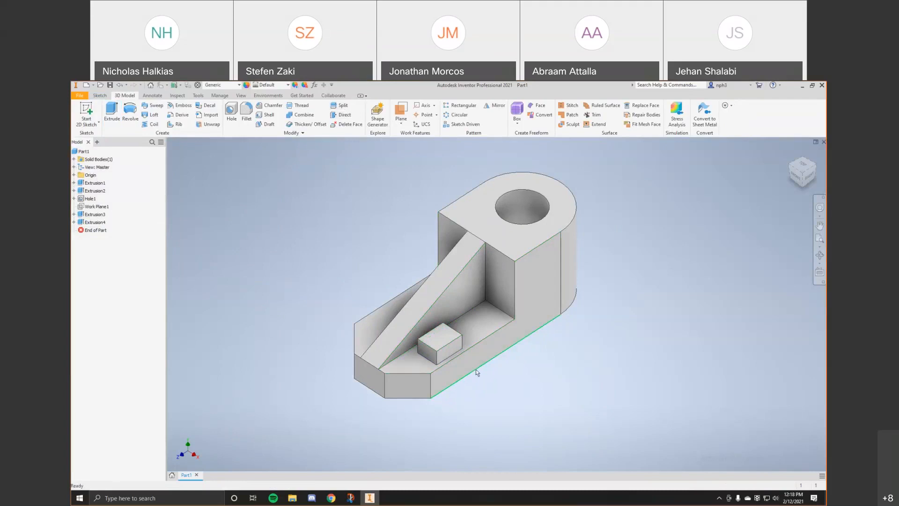
Step: From the Inventor home page, open the Customize dialog and show its ribbon settings
mouse_move(476, 370)
click(151, 86)
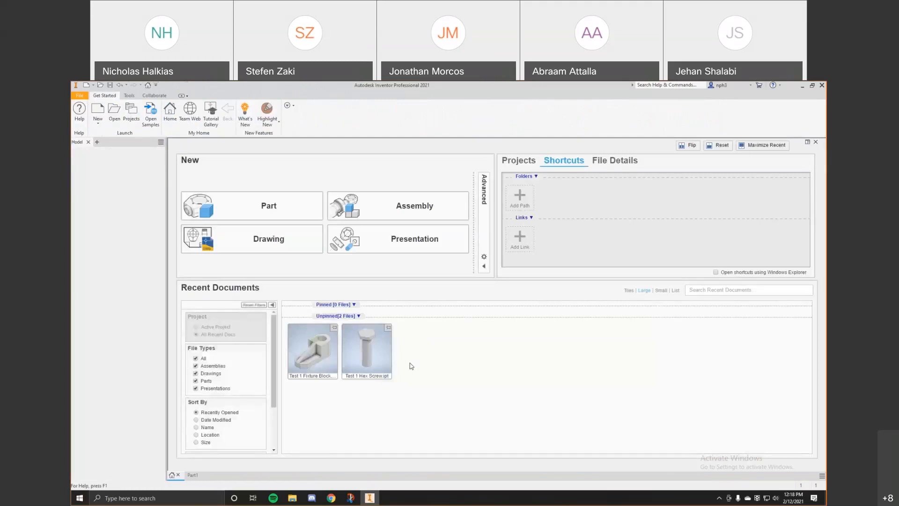
click(193, 475)
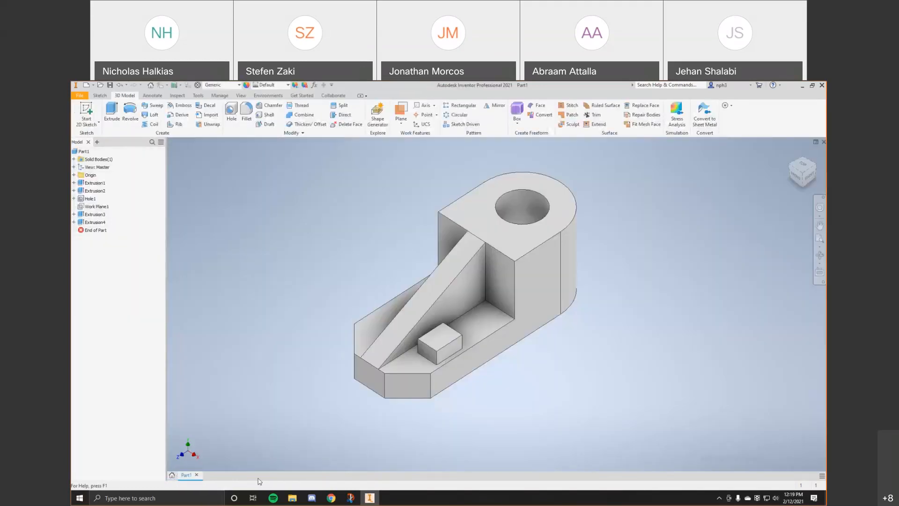
click(152, 86)
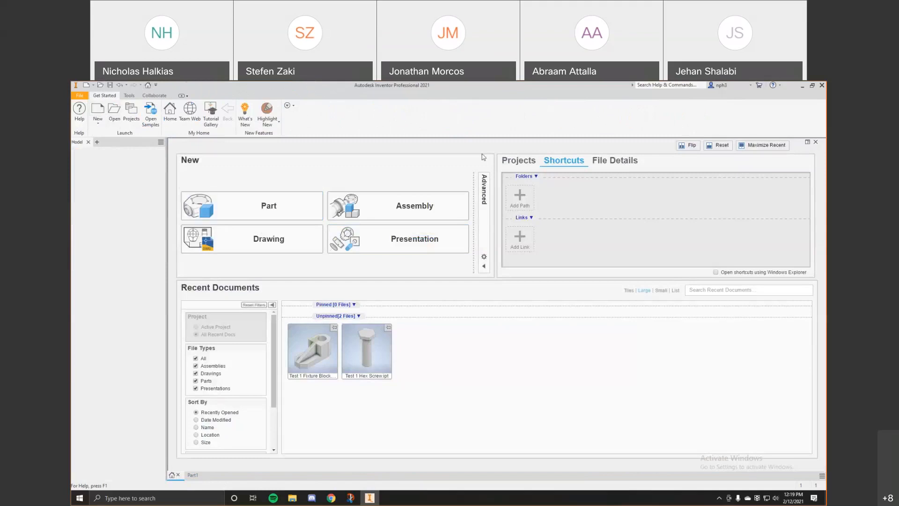
click(129, 95)
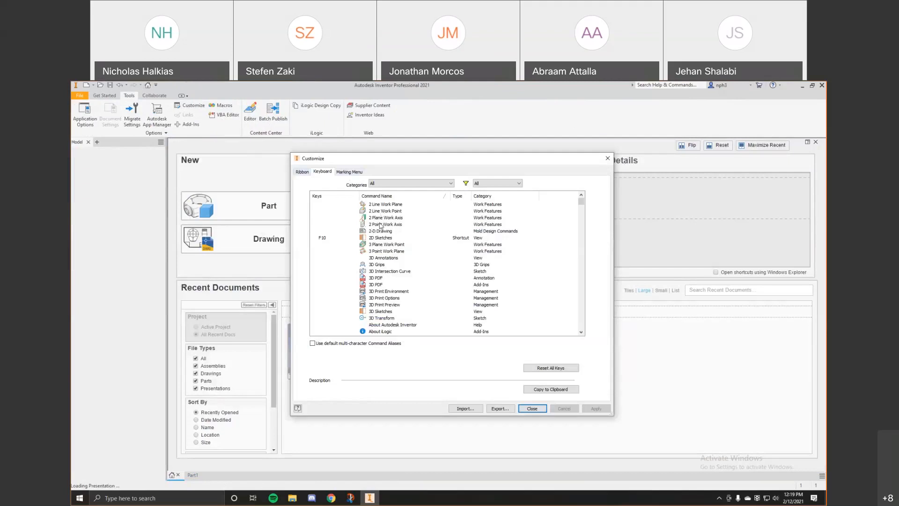
click(303, 171)
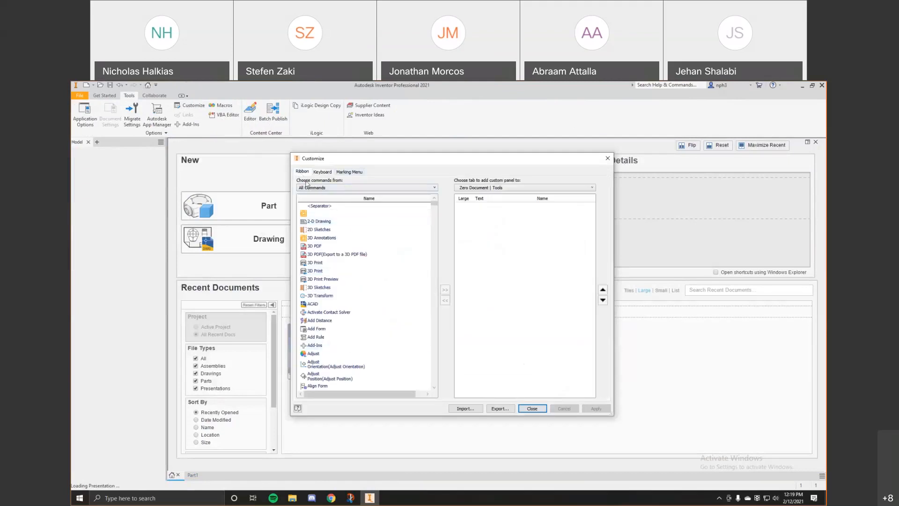
Step: Limit the available ribbon commands to those of the Part | Sketch Tab
click(346, 188)
scroll(324, 207, down, 5)
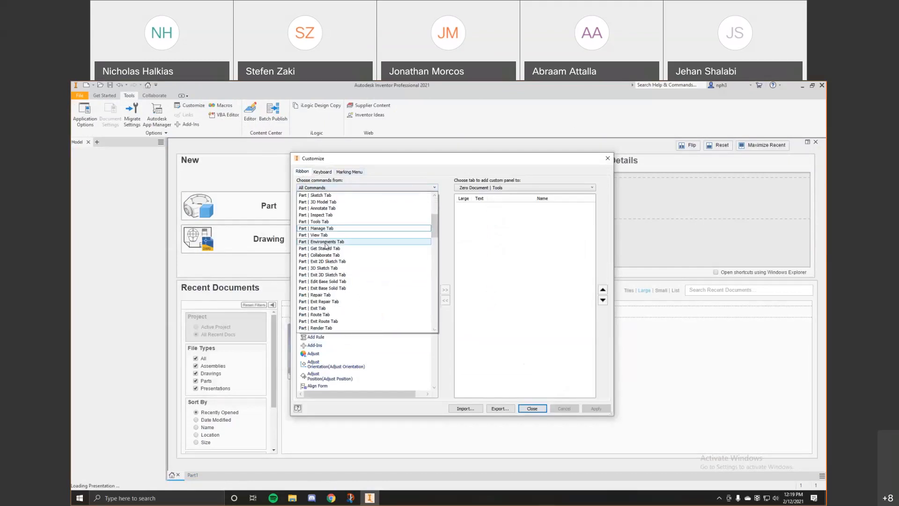
scroll(325, 275, down, 5)
scroll(326, 275, up, 1)
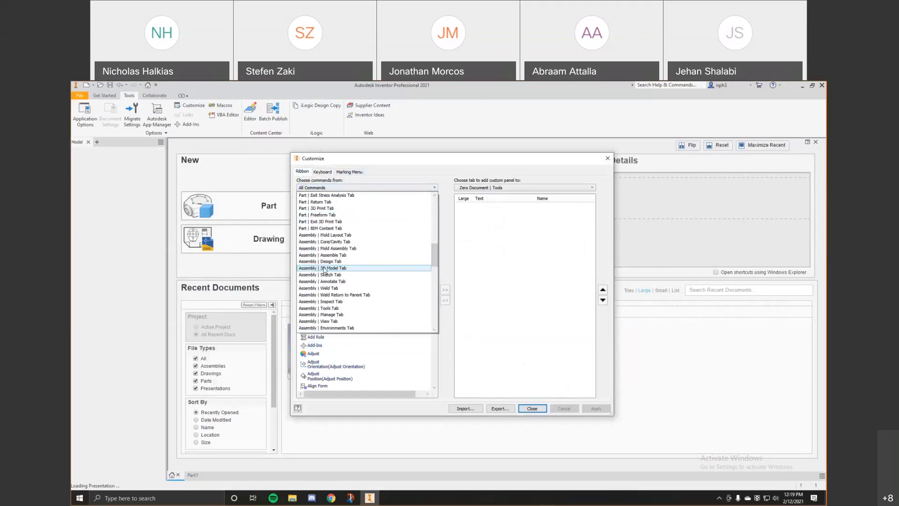
scroll(324, 270, up, 3)
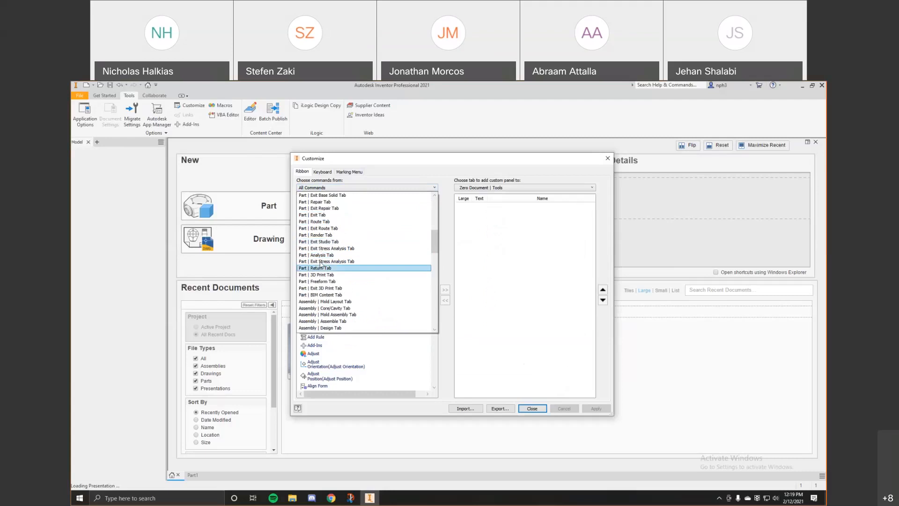
scroll(319, 281, down, 6)
scroll(319, 308, down, 8)
scroll(334, 305, up, 8)
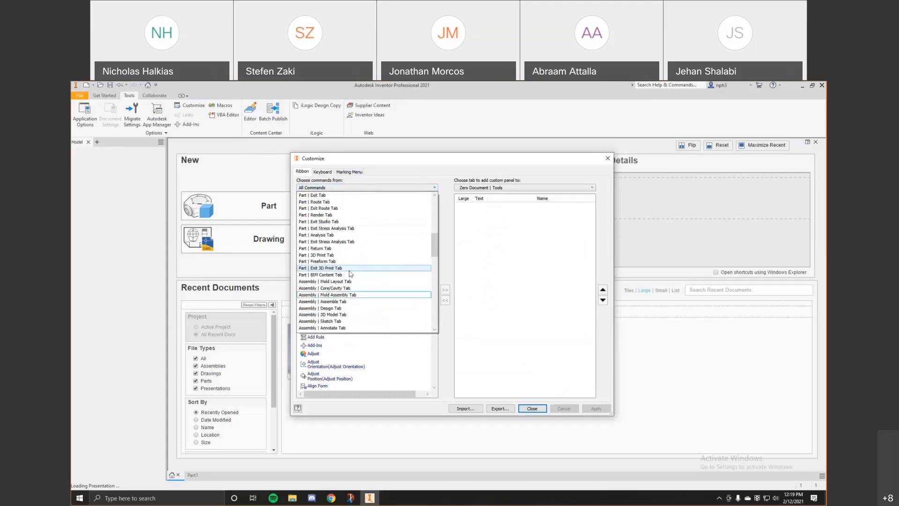
scroll(350, 274, up, 6)
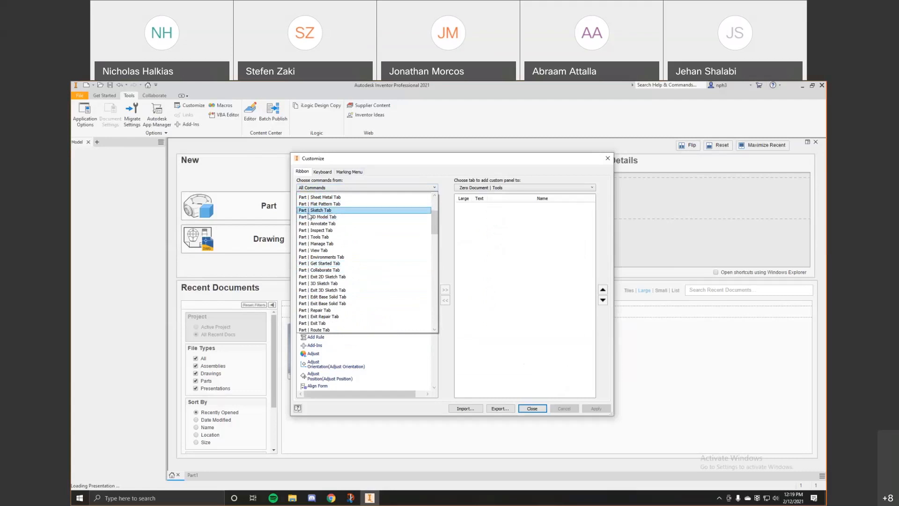
click(337, 212)
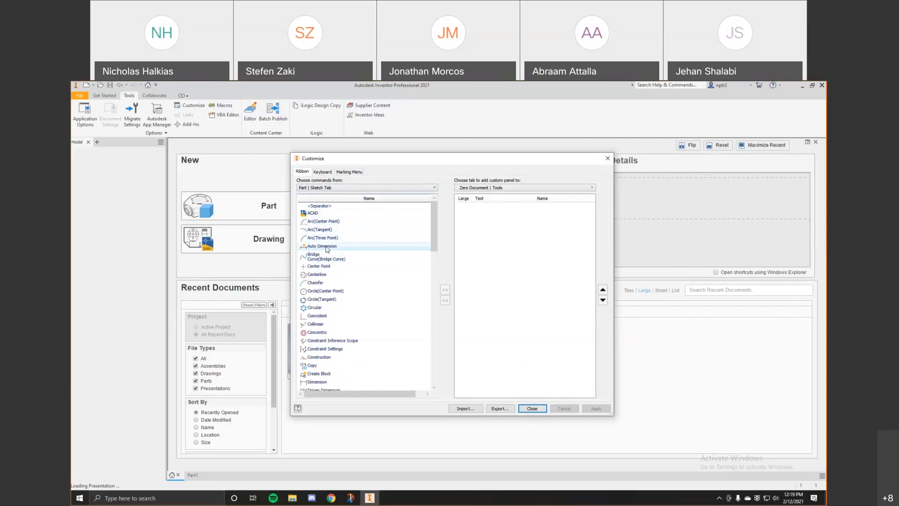
Step: Browse the available Part | Sketch Tab commands and set Part | 3D Model as the tab that receives the custom panel
scroll(327, 279, down, 7)
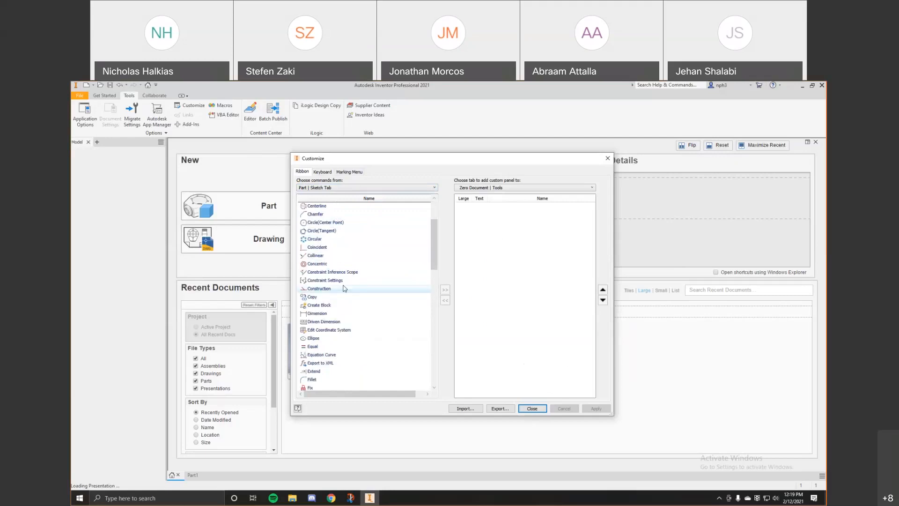
scroll(345, 282, down, 3)
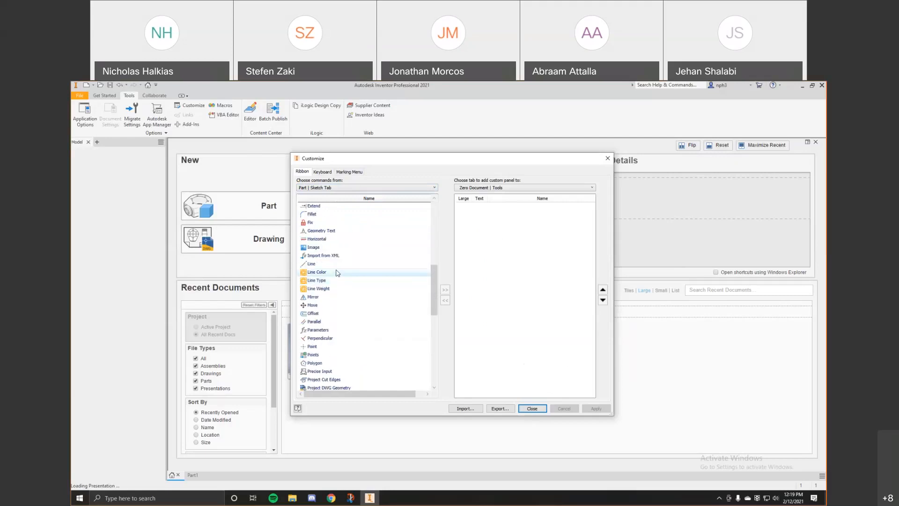
scroll(324, 268, down, 4)
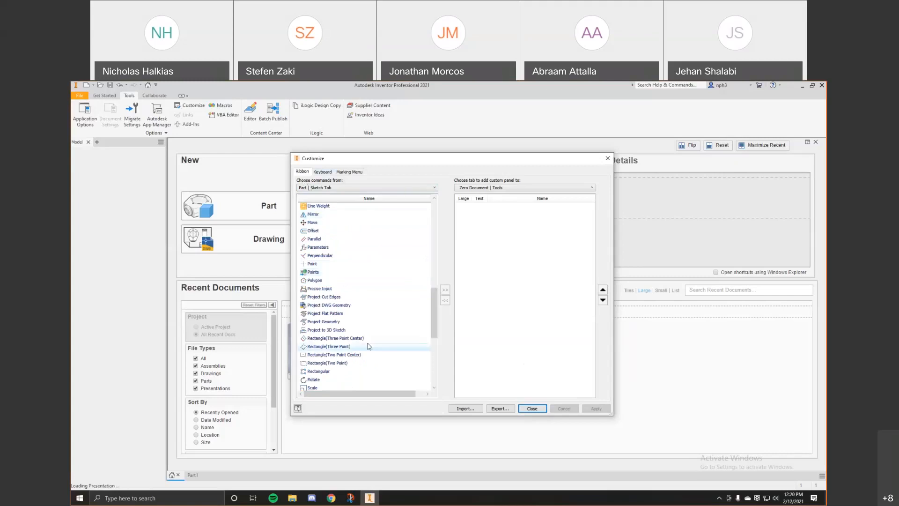
click(514, 188)
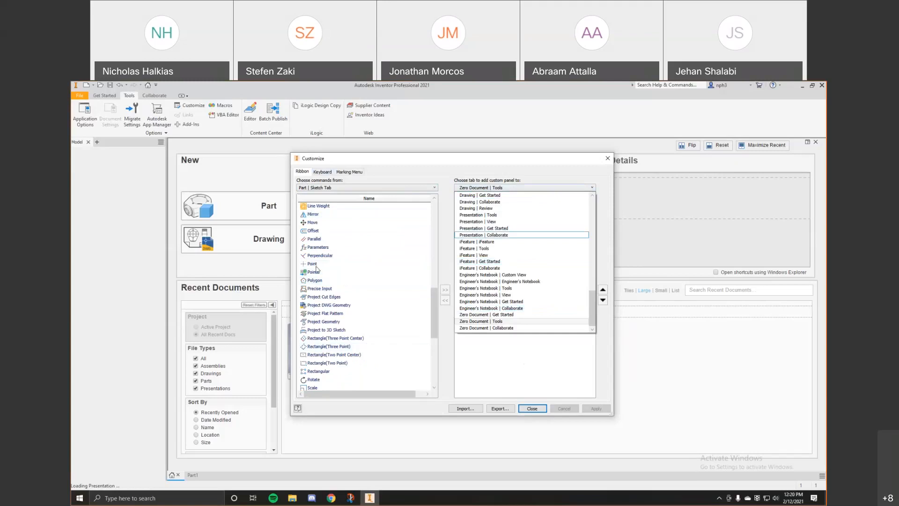
drag(435, 315, 428, 287)
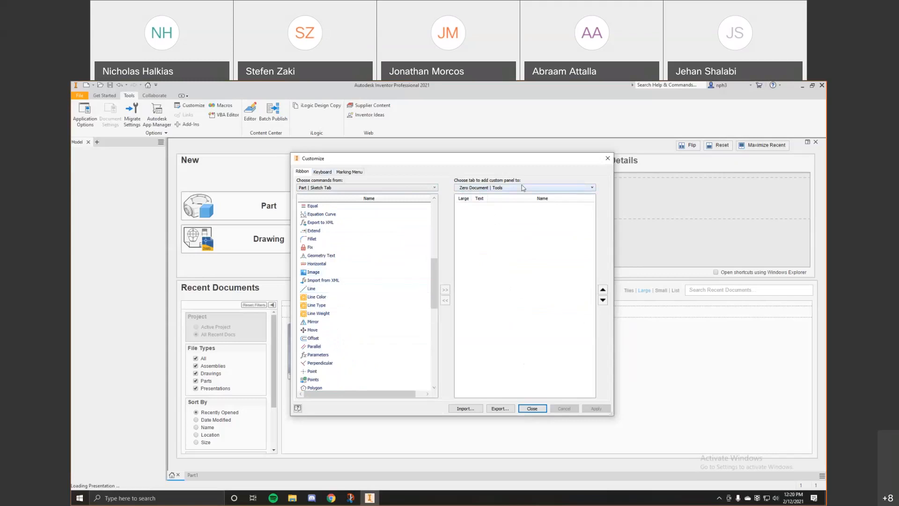
click(524, 187)
scroll(582, 271, up, 10)
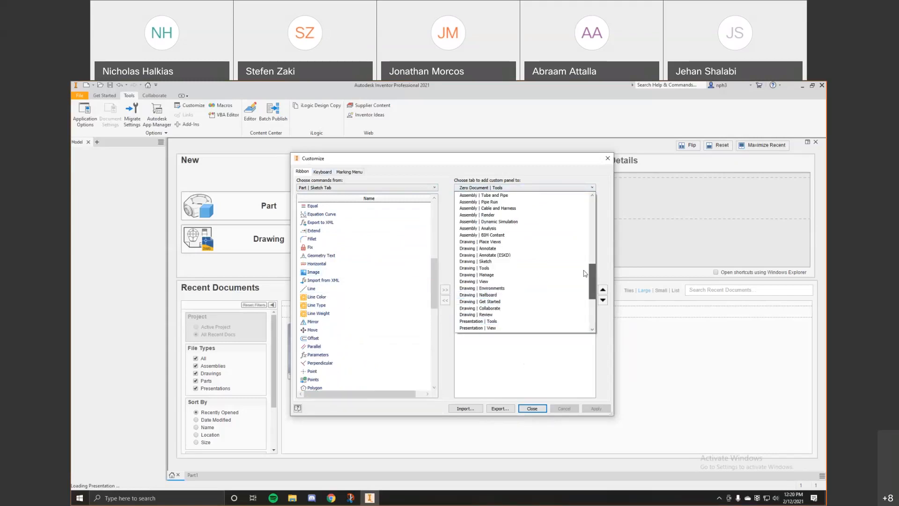
scroll(579, 223, up, 2)
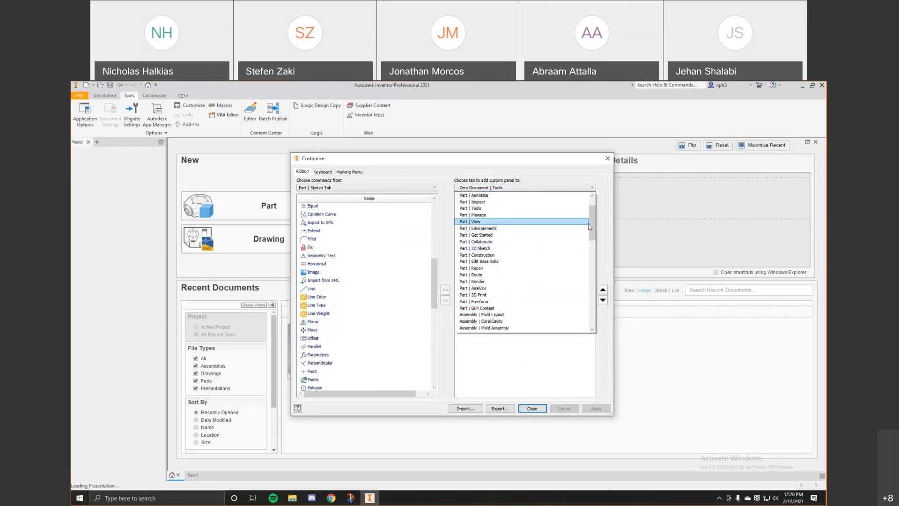
scroll(592, 214, up, 2)
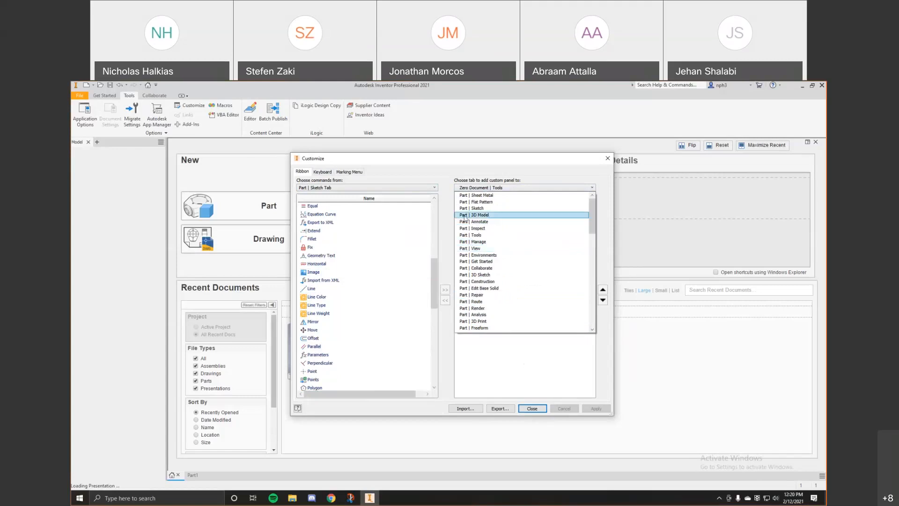
click(485, 216)
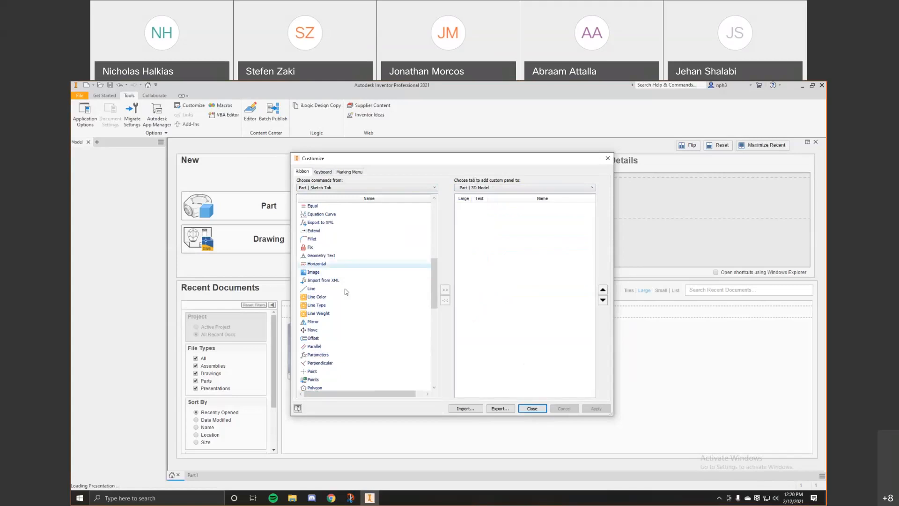
Step: Add the Line command to the Part | 3D Model custom panel, apply the change and close the customization settings
click(313, 288)
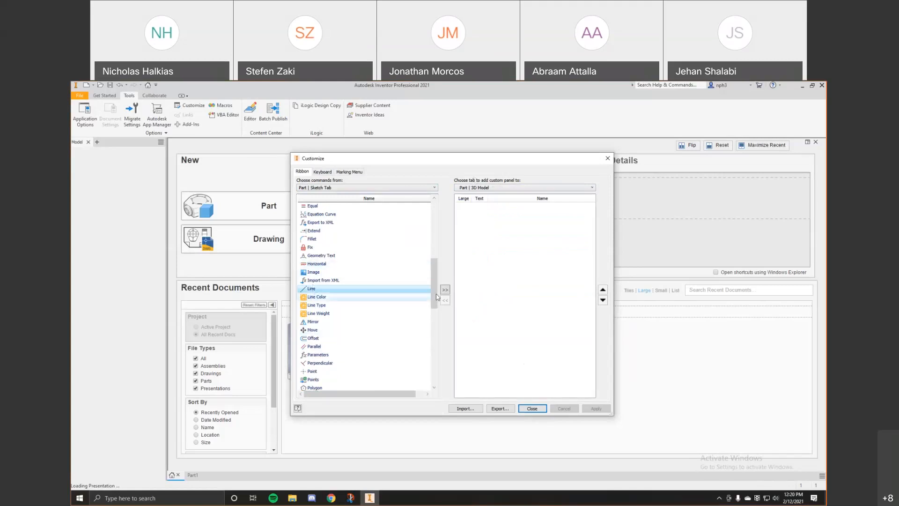
click(445, 290)
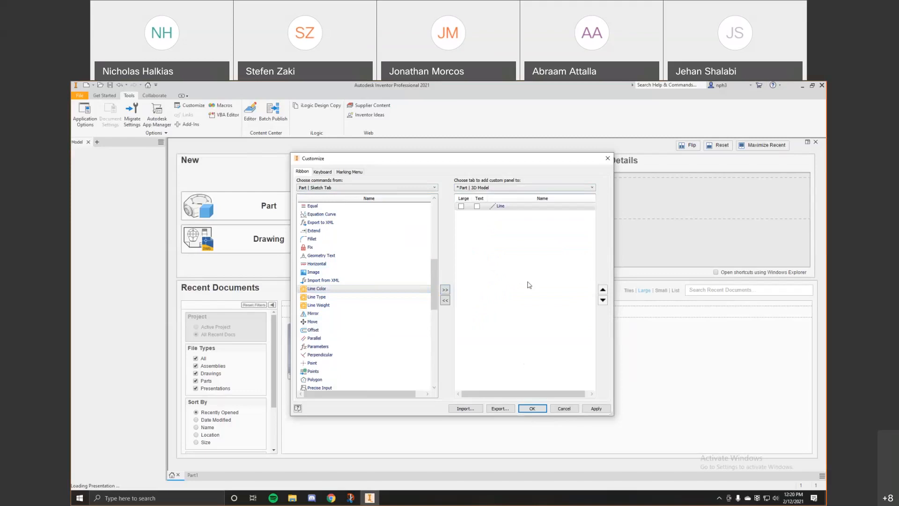
click(482, 207)
click(596, 408)
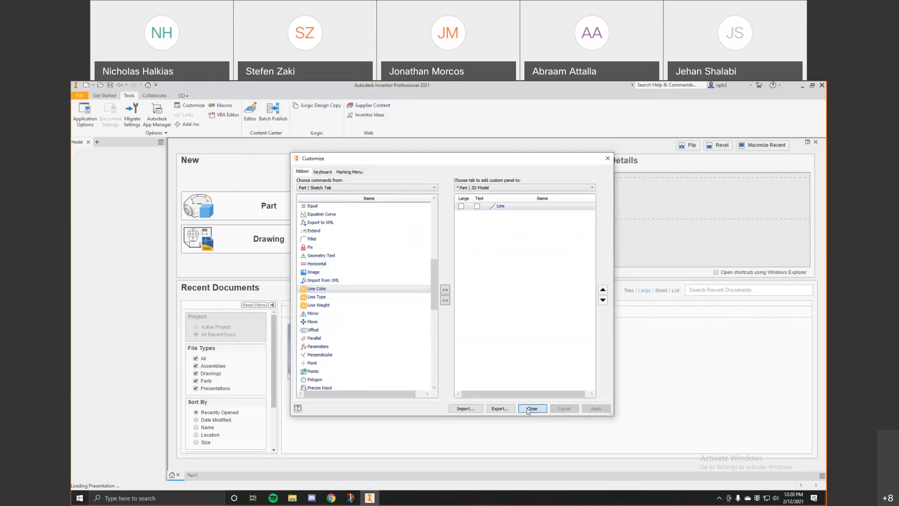
click(529, 409)
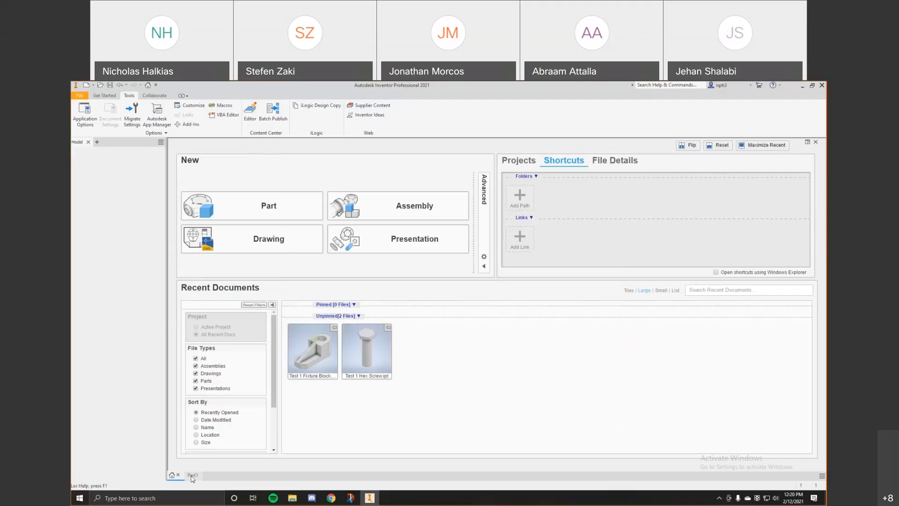
Step: Return to Part1, start the added Line command on the block's raised top face, and cancel the line beside the hole
click(192, 475)
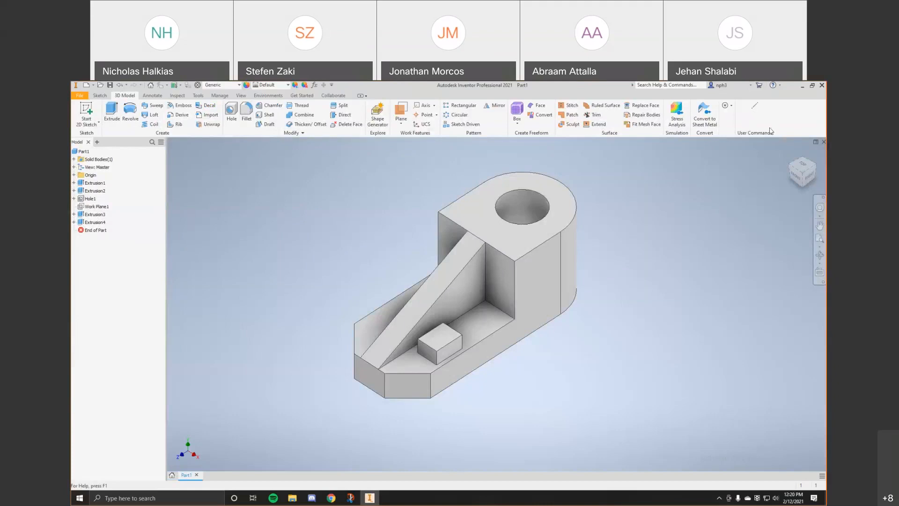
click(754, 106)
click(517, 245)
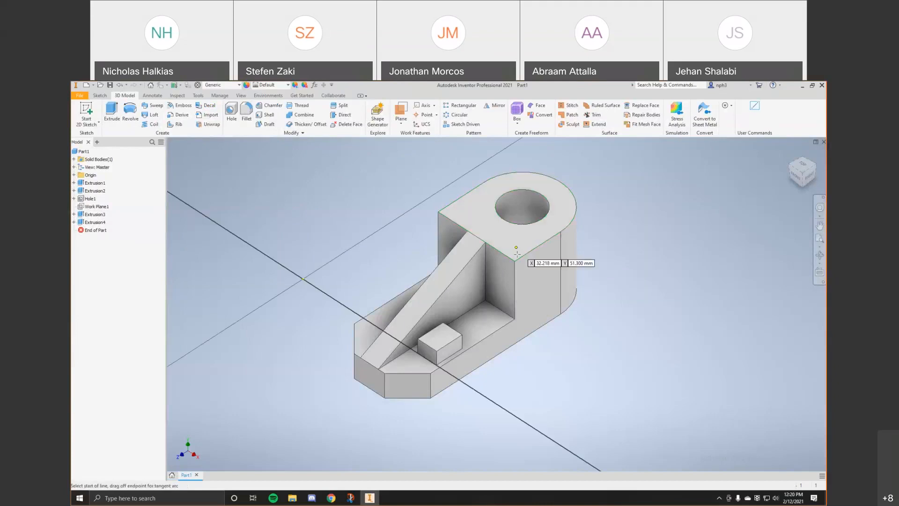
click(688, 415)
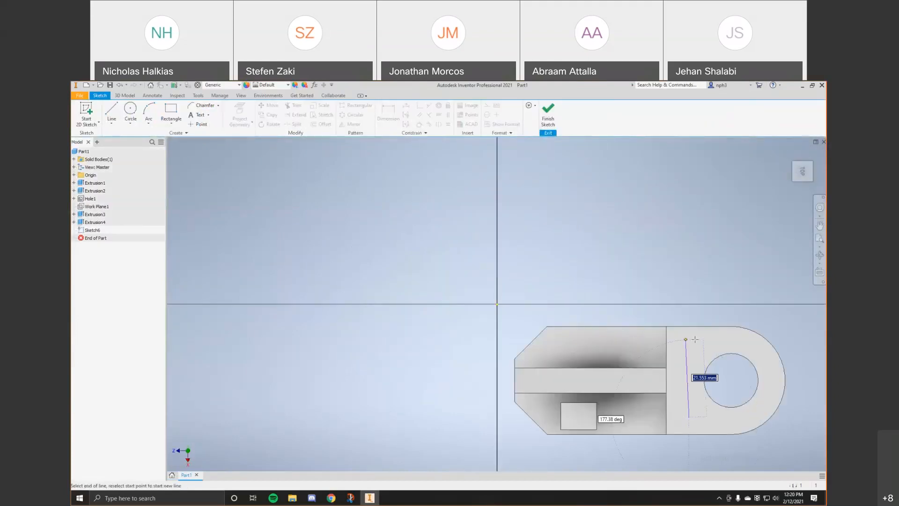
right_click(694, 341)
click(665, 345)
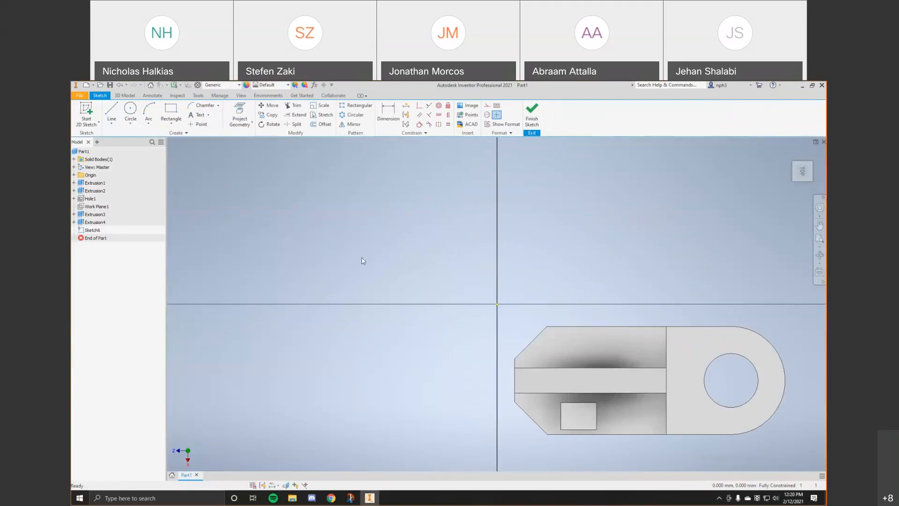
Step: Rotate the open sketch from the top view through the front view to an isometric view of the block
click(84, 232)
click(95, 232)
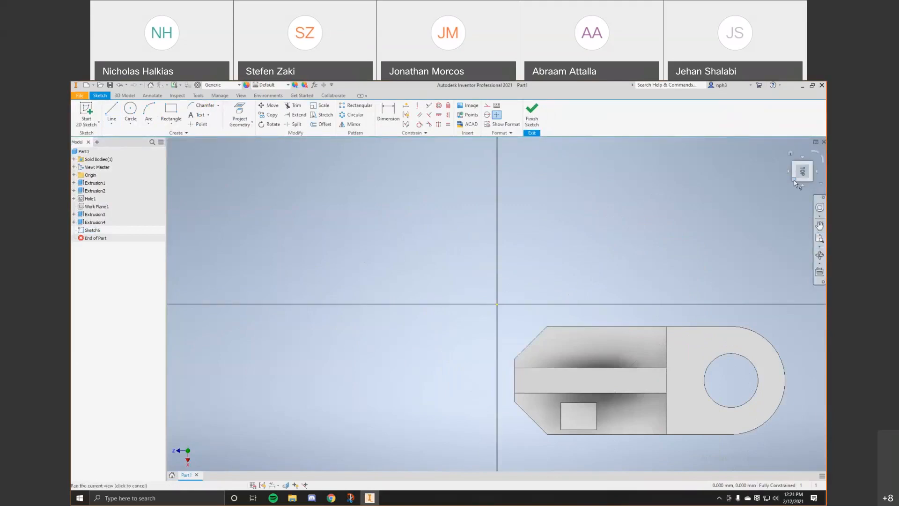
click(788, 173)
click(816, 152)
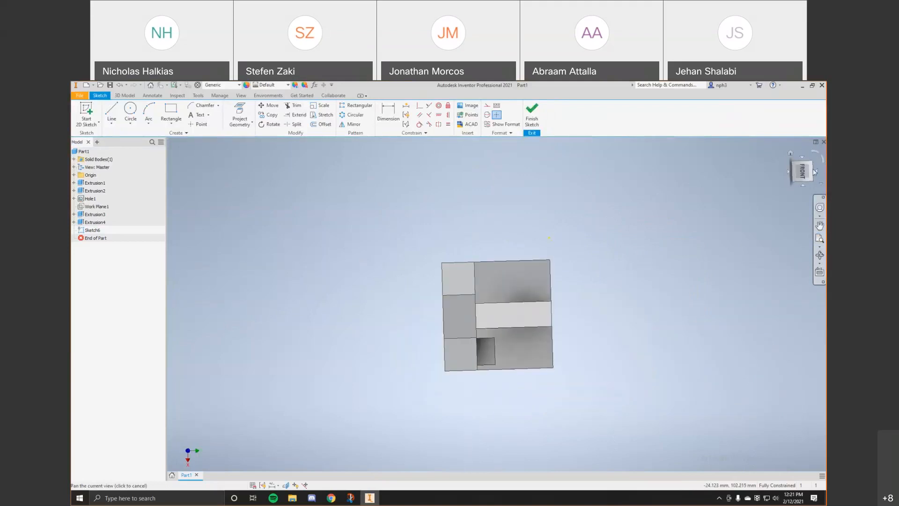
click(811, 164)
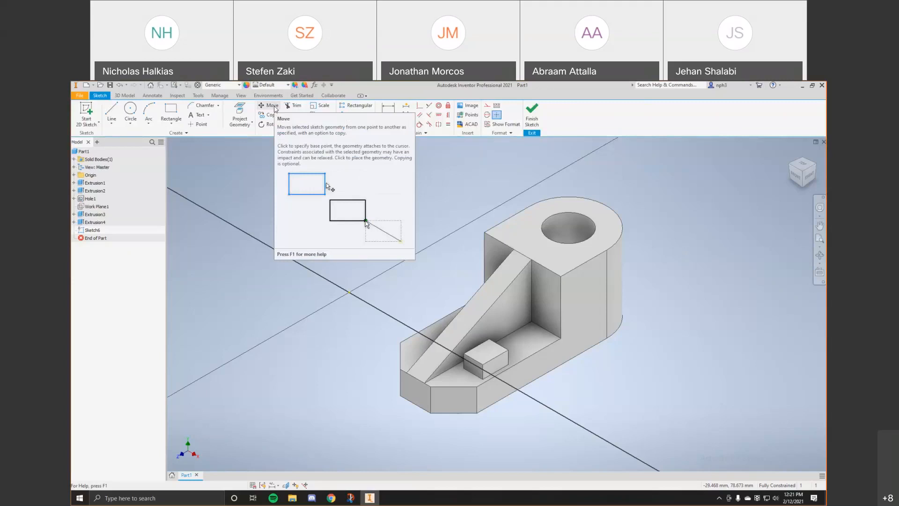
Step: Show the 3D Model commands and examine the context options of the small block's extrusion and its underlying sketch
click(124, 95)
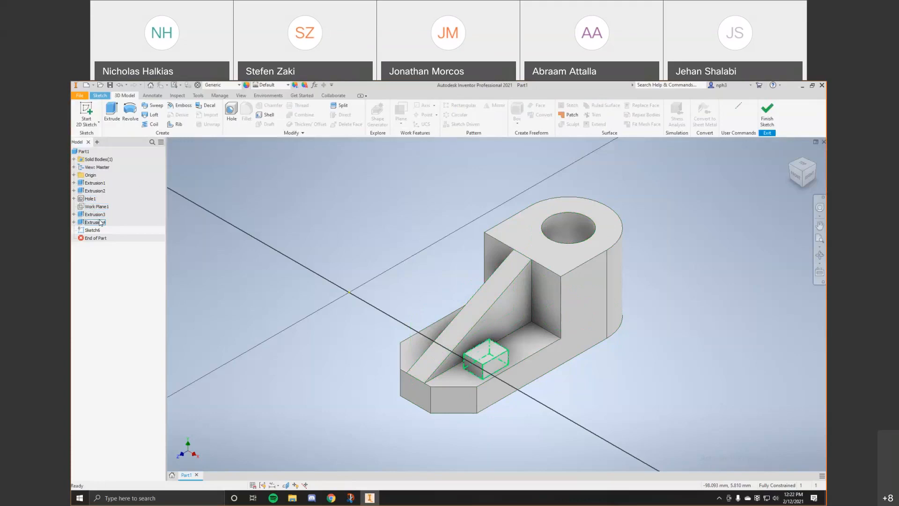
right_click(98, 223)
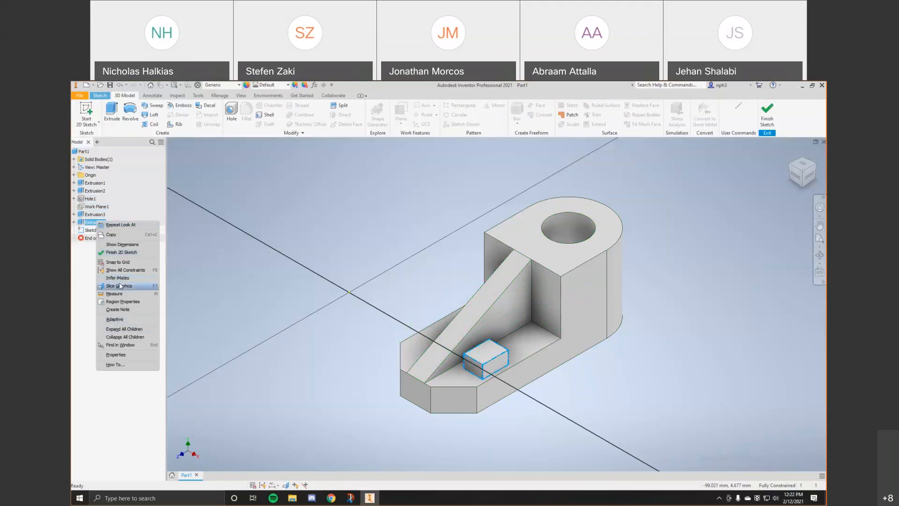
click(76, 223)
click(76, 223)
click(99, 230)
right_click(99, 230)
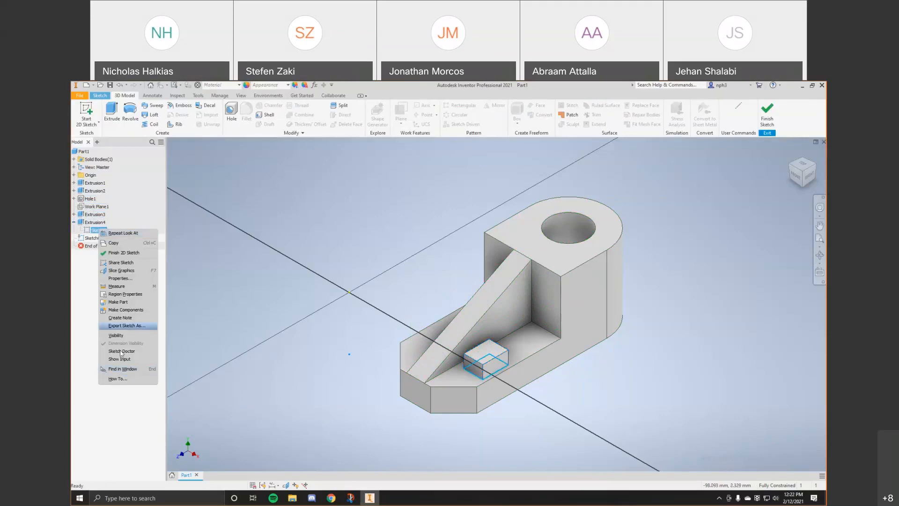
click(96, 223)
click(99, 223)
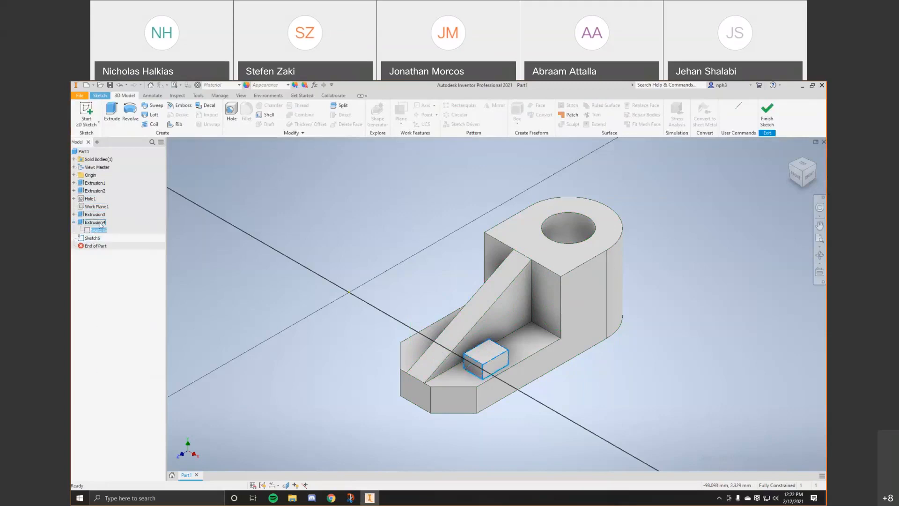
click(484, 374)
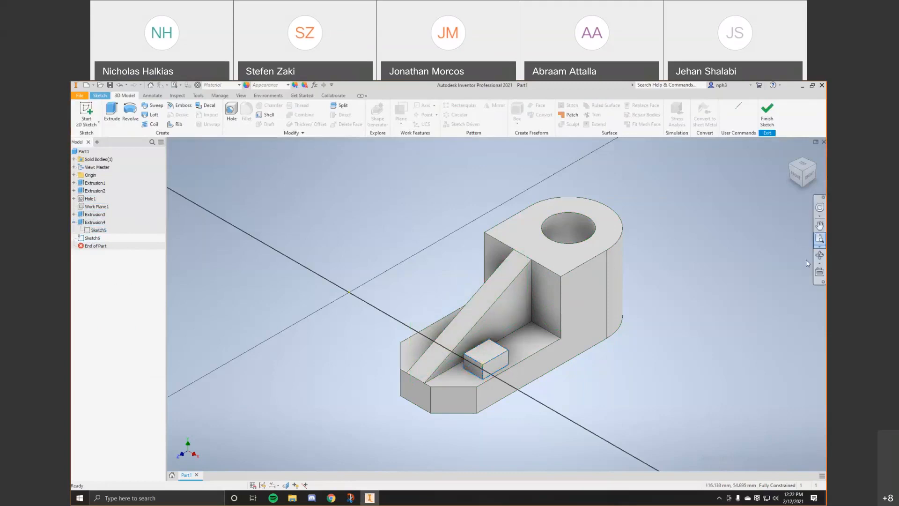